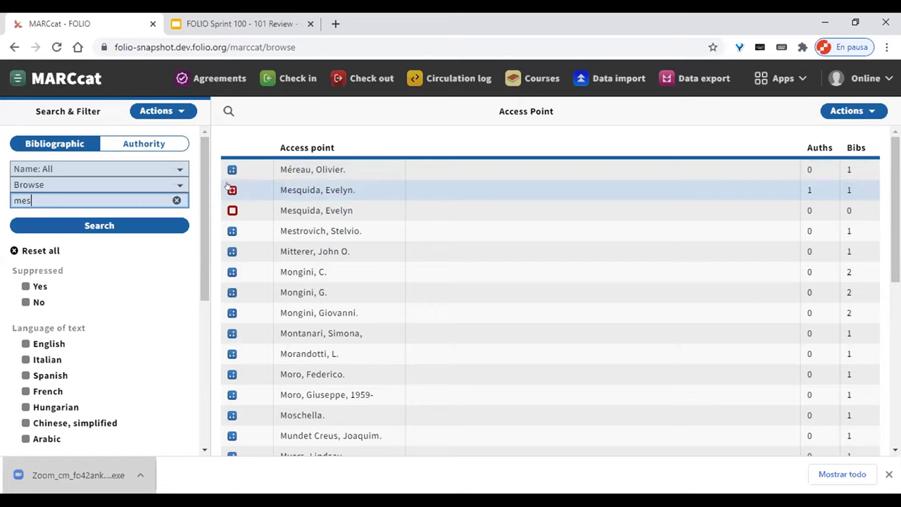
Open the author heading linked to an authority record and preview its associated bibliographic record "Y ahora, volved a vuestras casas"
{"action": "left_click", "coordinate": [308, 211]}
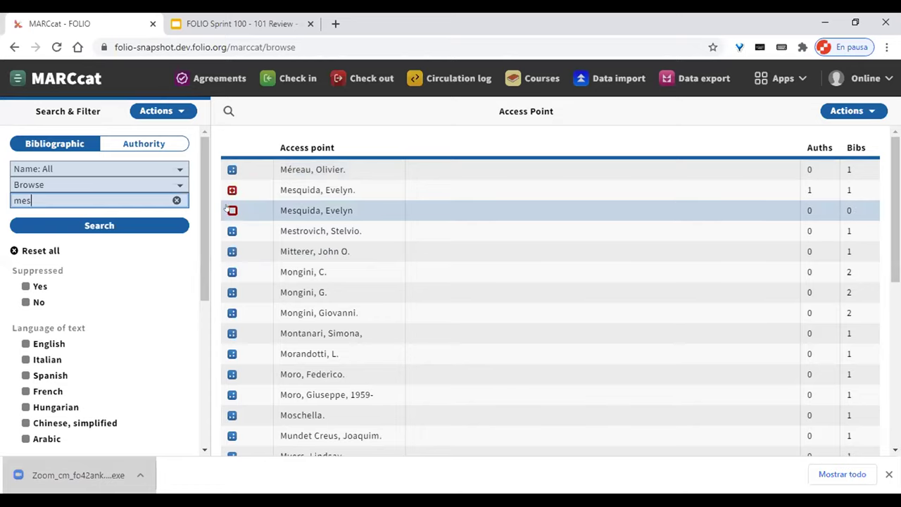
{"action": "left_click", "coordinate": [330, 188]}
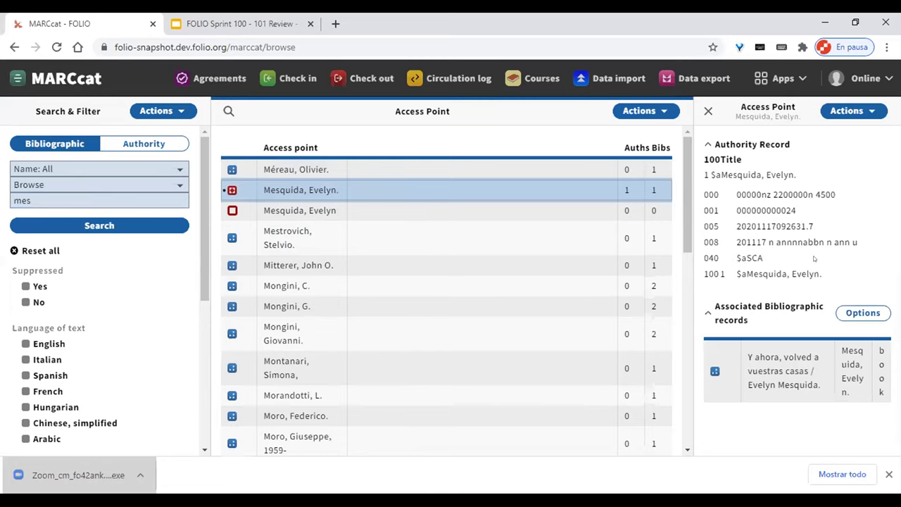
{"action": "left_click", "coordinate": [784, 376]}
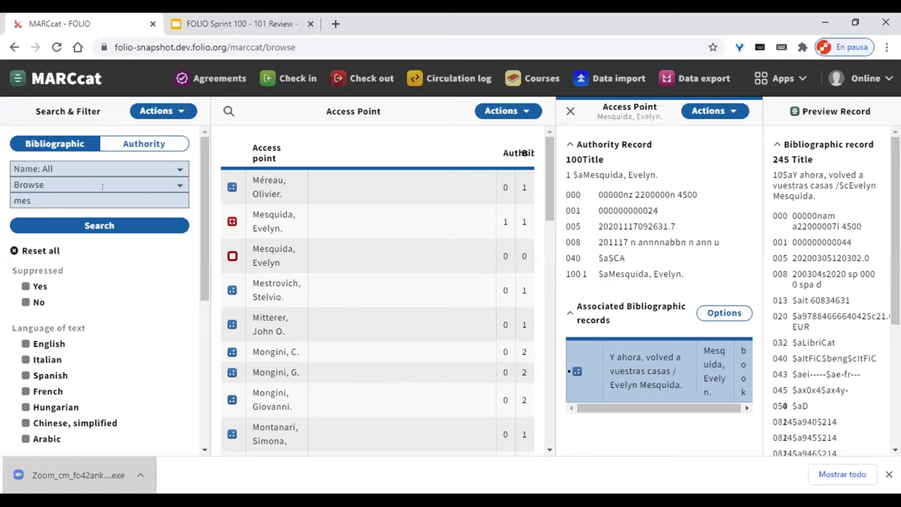
Search the authority records with the Name index and Contains condition for the same author's surname
{"action": "left_click", "coordinate": [140, 144]}
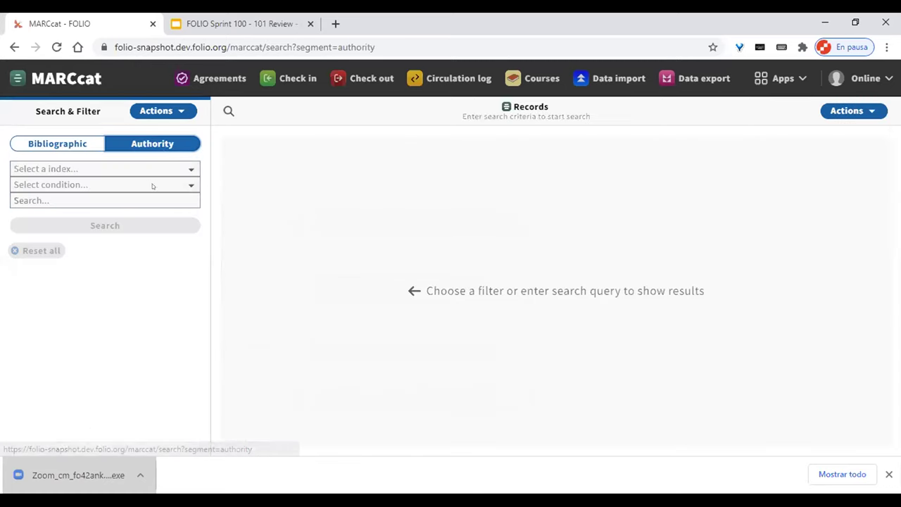
{"action": "left_click", "coordinate": [190, 168]}
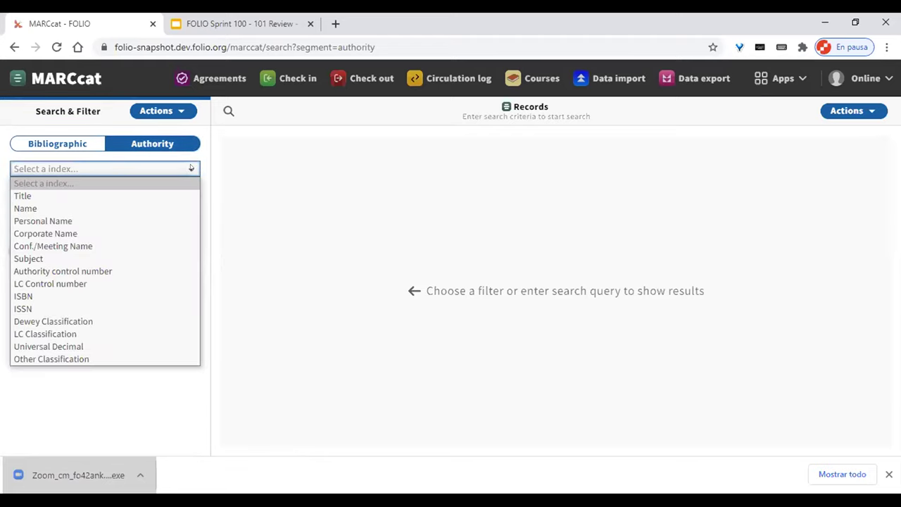
{"action": "left_click", "coordinate": [131, 208]}
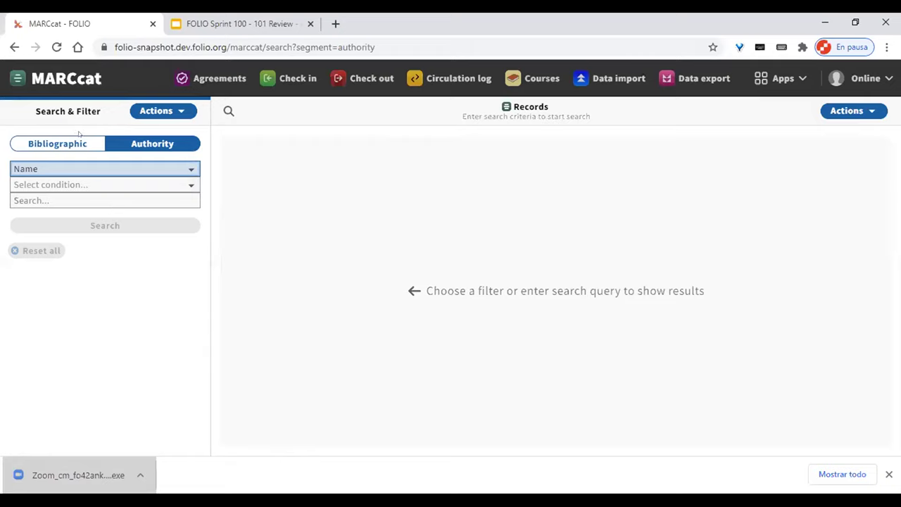
{"action": "left_click", "coordinate": [108, 184]}
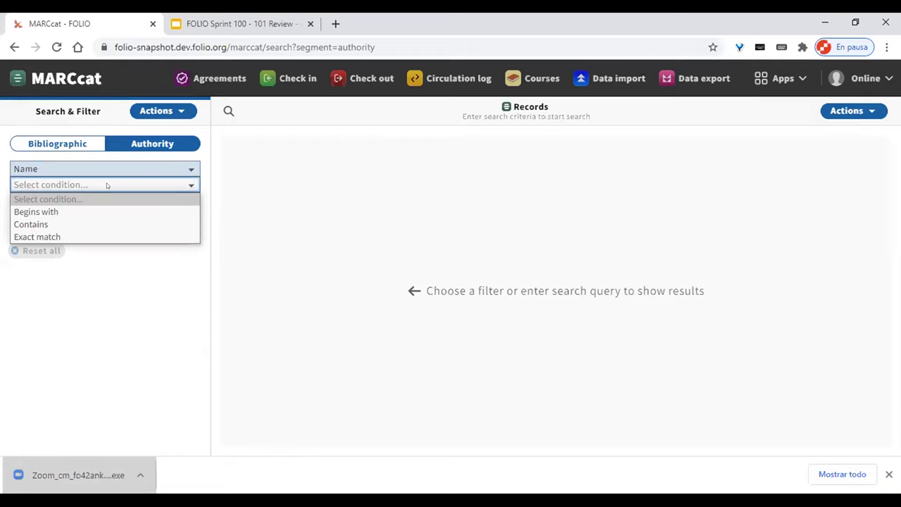
{"action": "left_click", "coordinate": [46, 223]}
{"action": "left_click", "coordinate": [68, 197]}
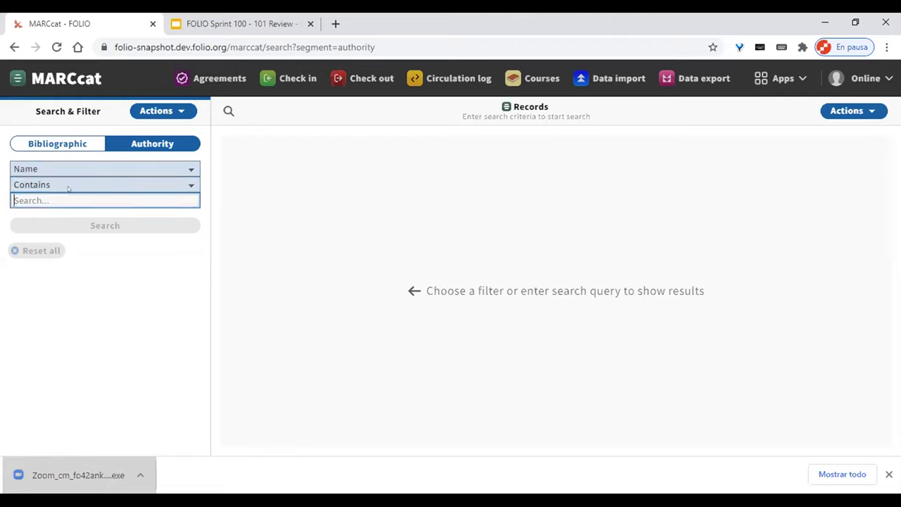
{"action": "type", "text": "Mesquida"}
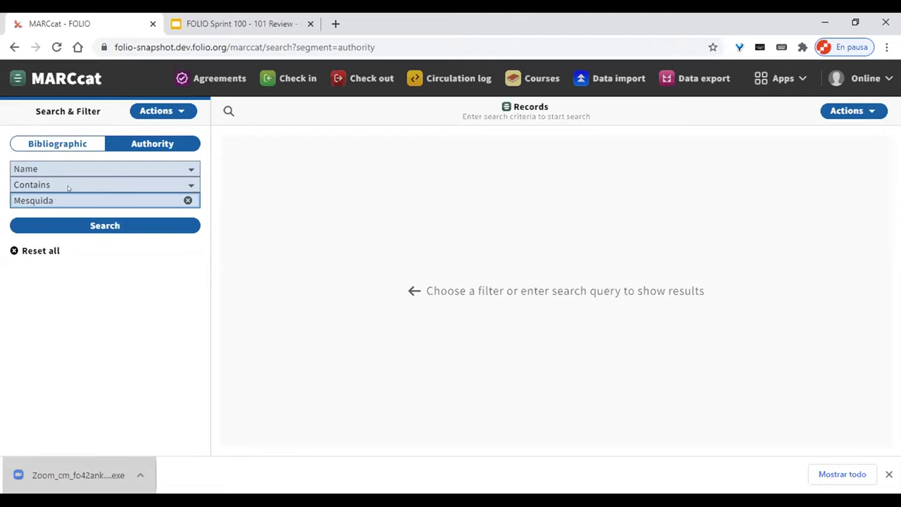
{"action": "key", "text": "Return"}
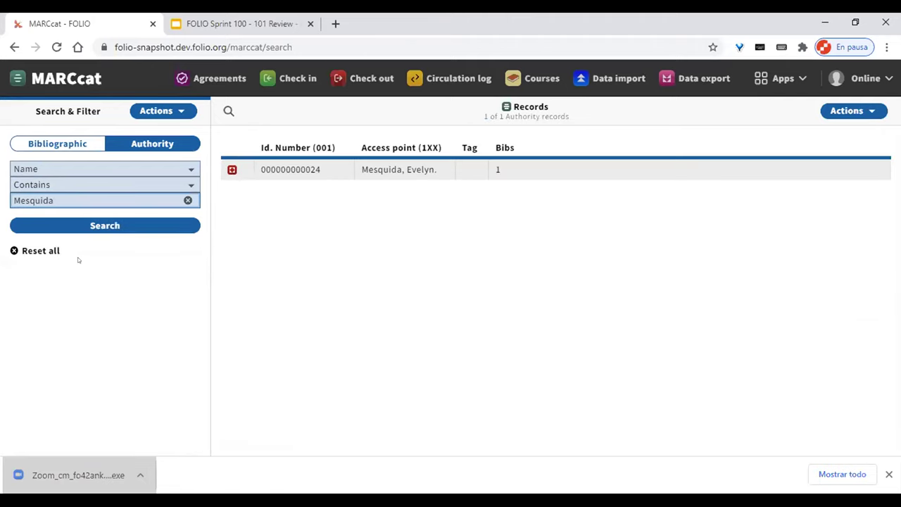
Open the found authority record and check the actions available for the results list and the record
{"action": "left_click", "coordinate": [398, 168]}
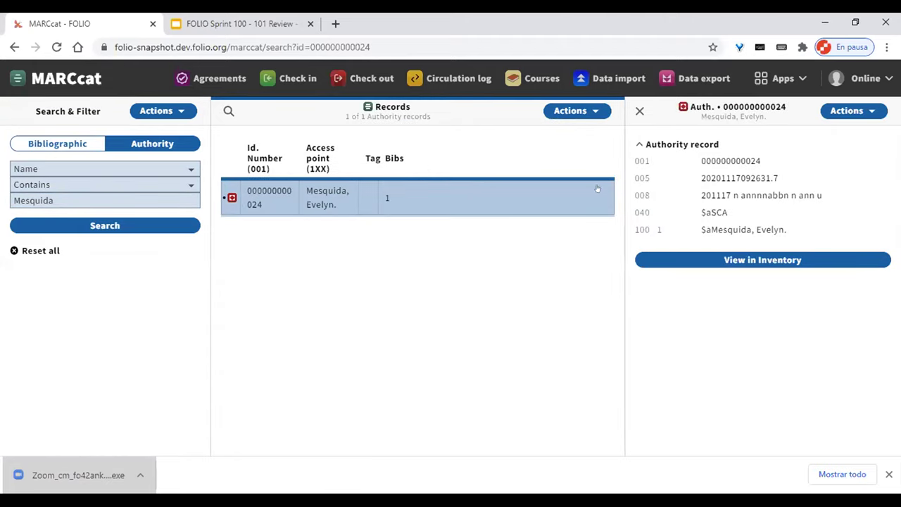
{"action": "mouse_move", "coordinate": [626, 186]}
{"action": "left_mouse_down"}
{"action": "mouse_move", "coordinate": [510, 179]}
{"action": "mouse_move", "coordinate": [628, 184]}
{"action": "left_mouse_up"}
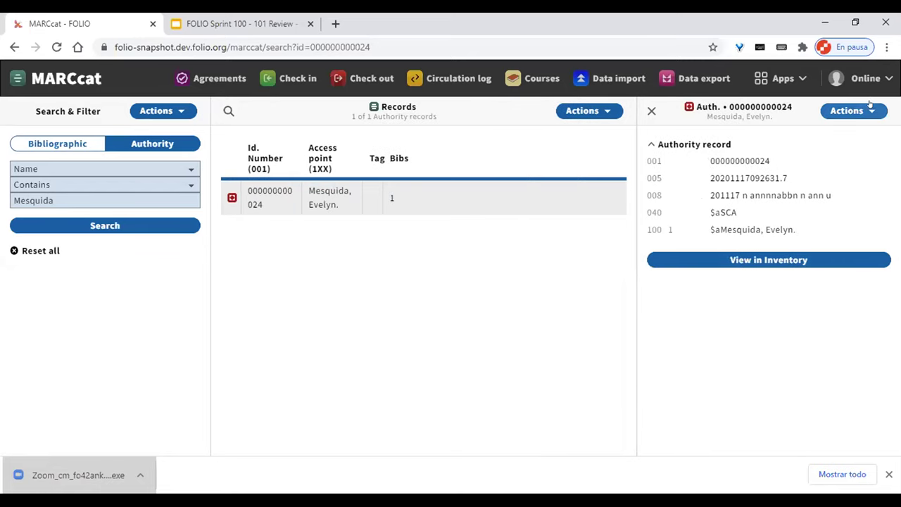
{"action": "left_click", "coordinate": [597, 111]}
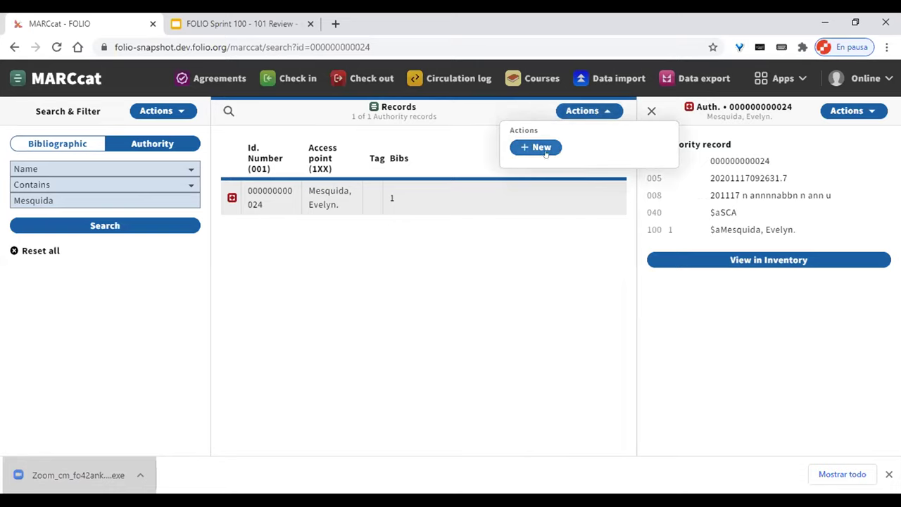
{"action": "left_click", "coordinate": [870, 112]}
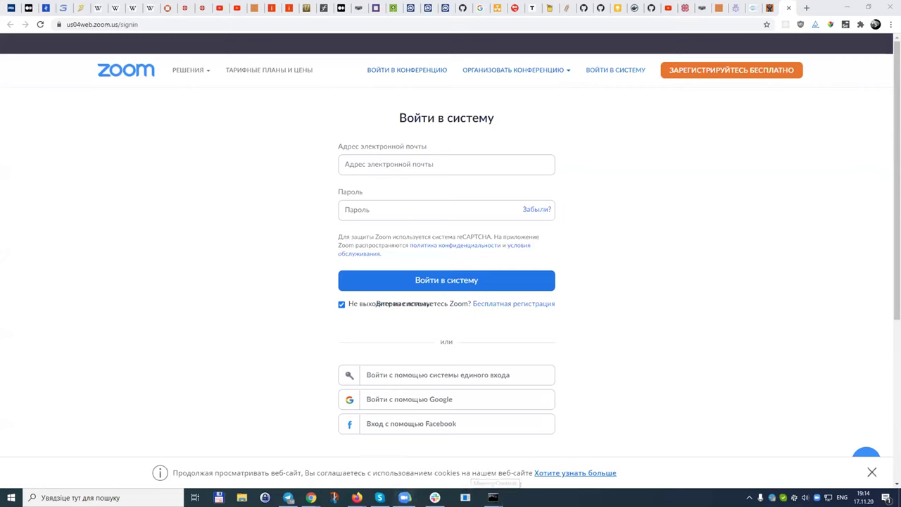
Switch to the browser window with FOLIO Orders and set the order lines search index to PO line number
{"action": "mouse_move", "coordinate": [311, 498]}
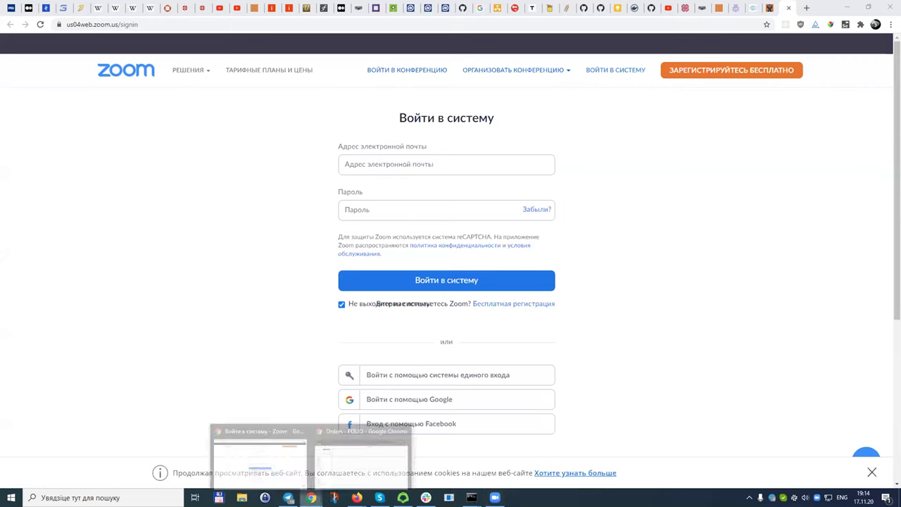
{"action": "left_click", "coordinate": [361, 457]}
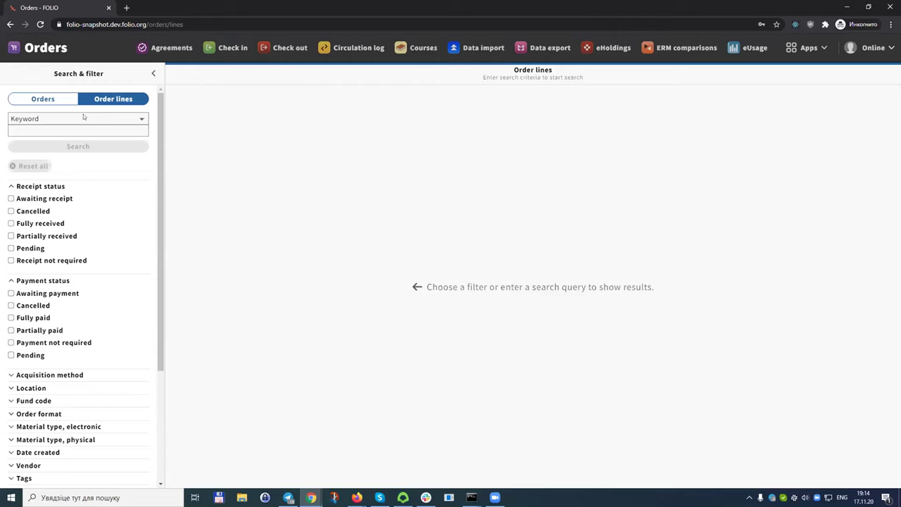
{"action": "left_click", "coordinate": [120, 115]}
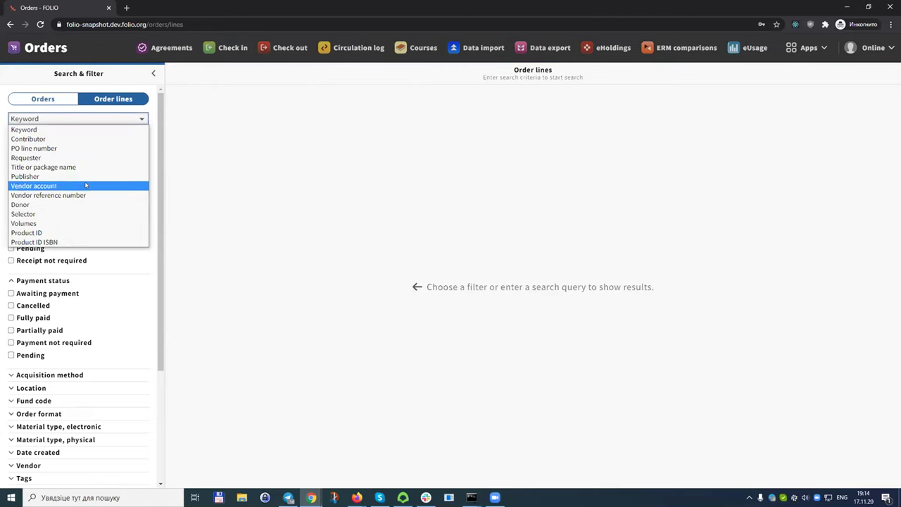
{"action": "left_click", "coordinate": [109, 149]}
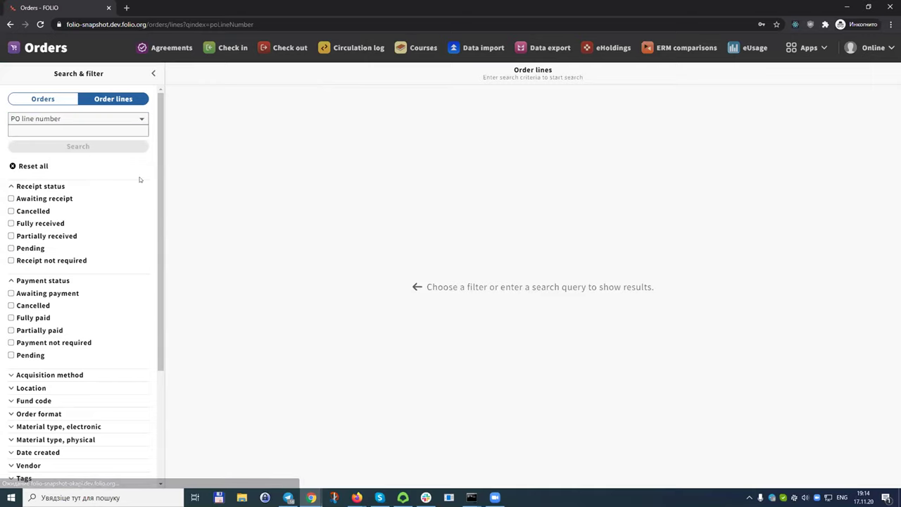
Search the orders by PO number for 1000, open the found purchase order and highlight the digits in its number
{"action": "left_click", "coordinate": [40, 99]}
{"action": "left_click", "coordinate": [71, 118]}
{"action": "left_click", "coordinate": [70, 158]}
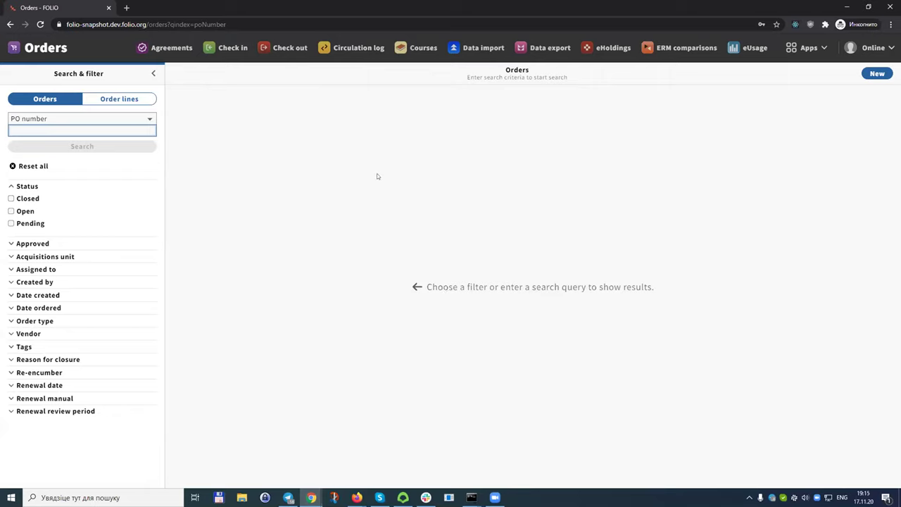
{"action": "type", "text": "1000"}
{"action": "left_click", "coordinate": [100, 150]}
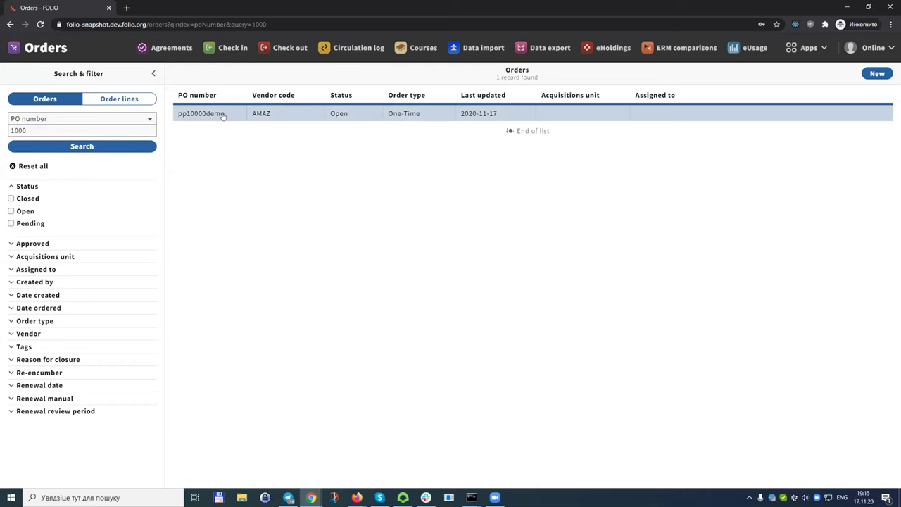
{"action": "left_click", "coordinate": [223, 115]}
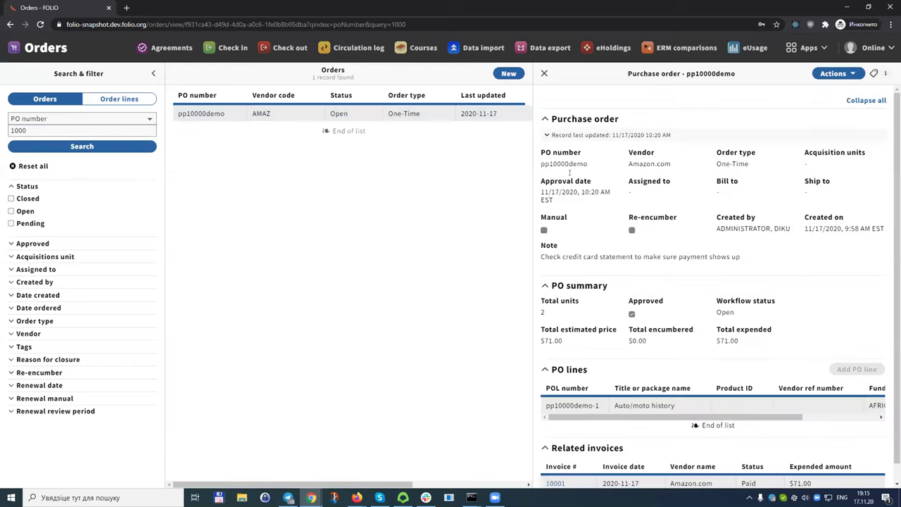
{"action": "left_click_drag", "start_coordinate": [547, 162], "coordinate": [565, 163]}
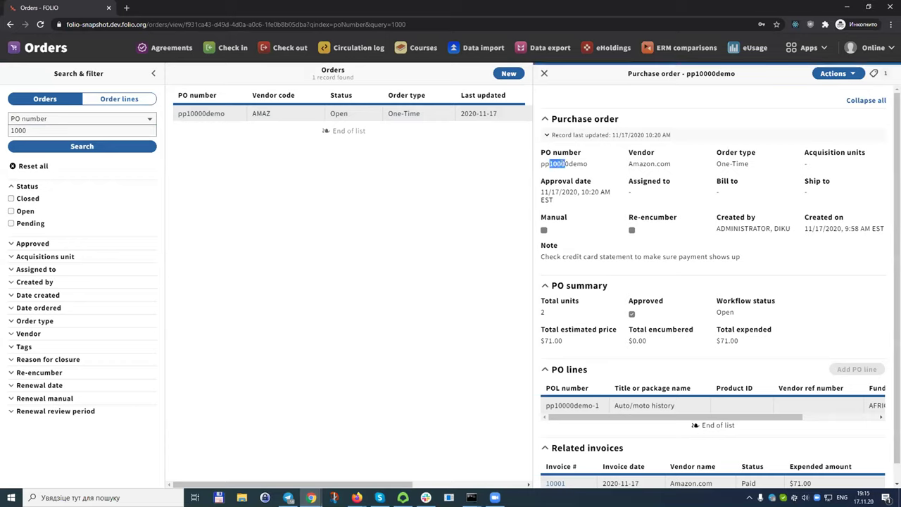
{"action": "left_click", "coordinate": [570, 162]}
Search the orders by PO number for demo
{"action": "left_click", "coordinate": [61, 140]}
{"action": "type", "text": "demo"}
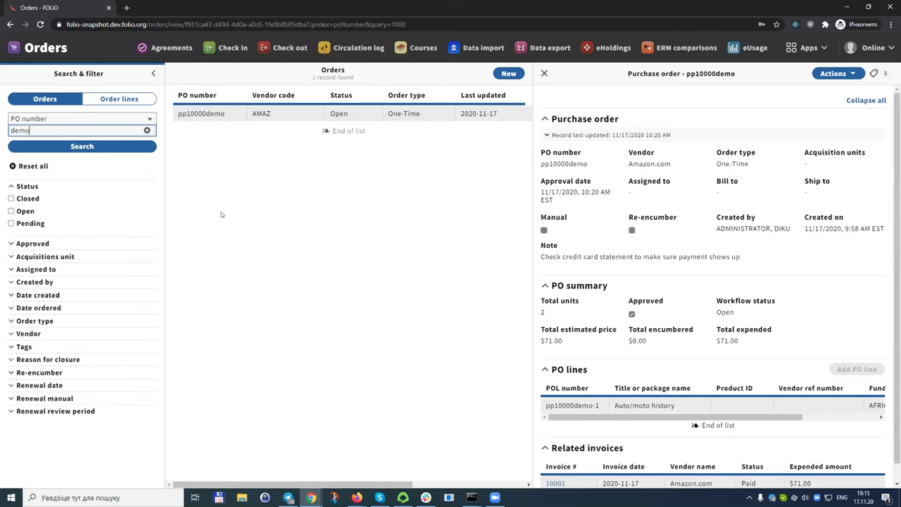
{"action": "key", "text": "Return"}
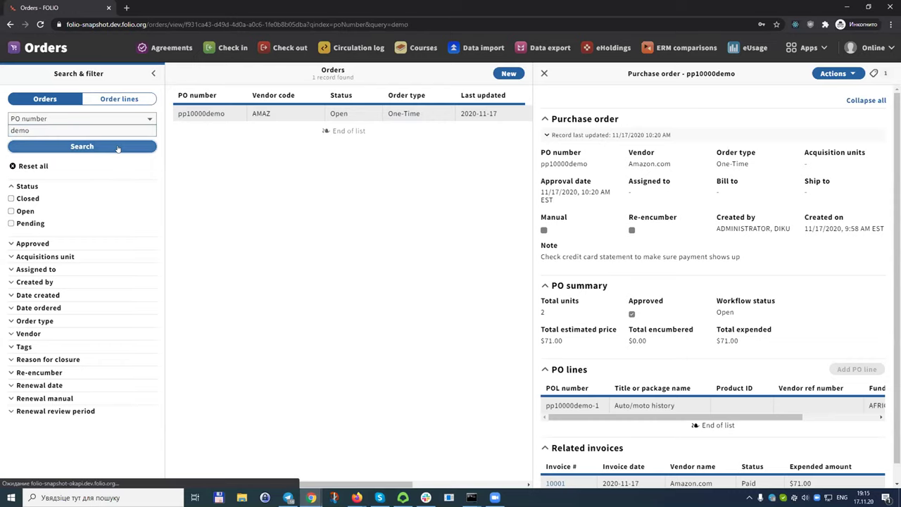
Switch to the order lines search and set its search index to Keyword
{"action": "left_click", "coordinate": [121, 101]}
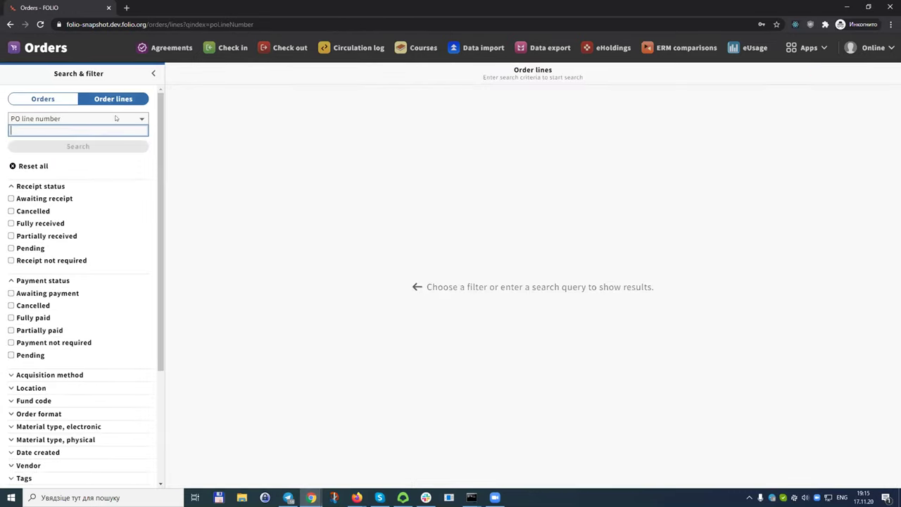
{"action": "left_click", "coordinate": [121, 119]}
{"action": "left_click", "coordinate": [100, 130]}
Look through the search indexes offered for order lines
{"action": "left_click", "coordinate": [115, 119]}
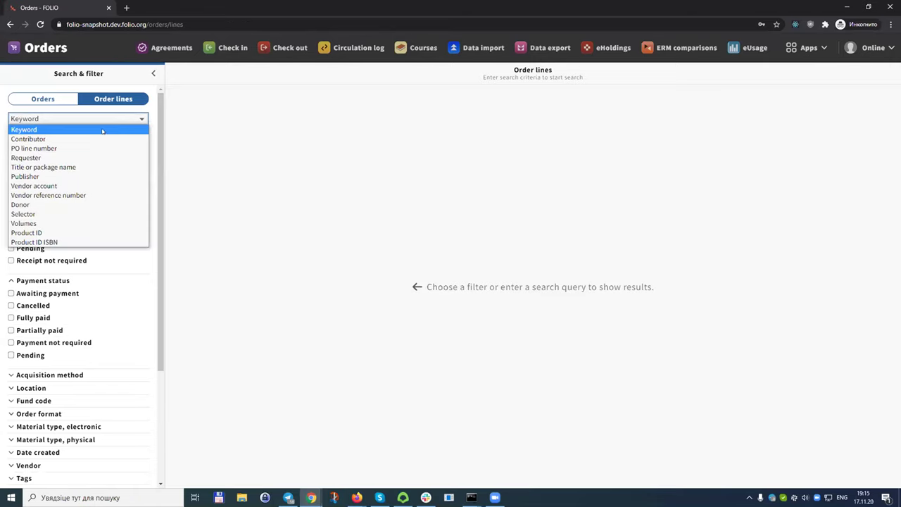
{"action": "key", "text": "Down"}
{"action": "key", "text": "Down"}
{"action": "key", "text": "Down"}
{"action": "key", "text": "Down"}
{"action": "key", "text": "Down"}
{"action": "key", "text": "Down"}
{"action": "key", "text": "Down"}
{"action": "key", "text": "Down"}
{"action": "key", "text": "Down"}
{"action": "key", "text": "Up"}
{"action": "key", "text": "Up"}
{"action": "key", "text": "Up"}
{"action": "key", "text": "Up"}
{"action": "key", "text": "Up"}
{"action": "key", "text": "Up"}
{"action": "key", "text": "Up"}
{"action": "key", "text": "Up"}
{"action": "key", "text": "Up"}
{"action": "key", "text": "Down"}
Search the order lines by Keyword for demo, open the found line's details and recheck the available search indexes
{"action": "left_click", "coordinate": [75, 129]}
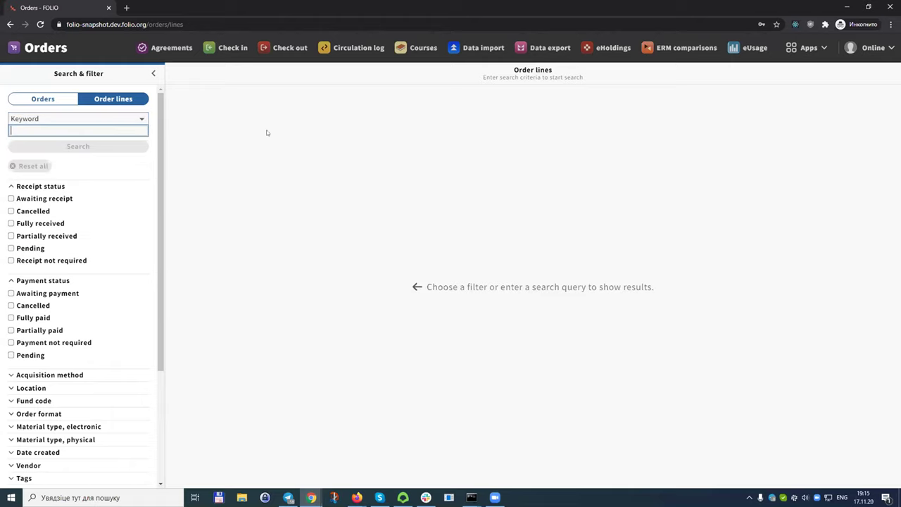
{"action": "type", "text": "demo"}
{"action": "key", "text": "Return"}
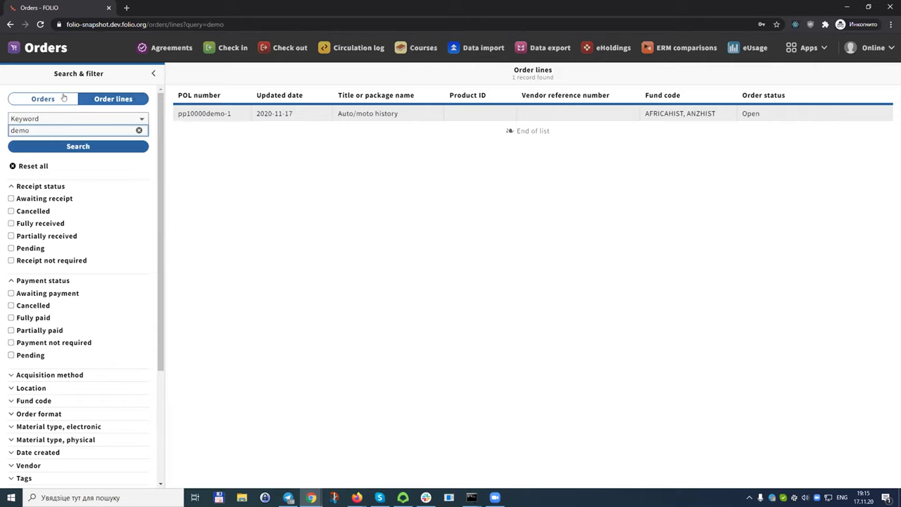
{"action": "left_click", "coordinate": [218, 115]}
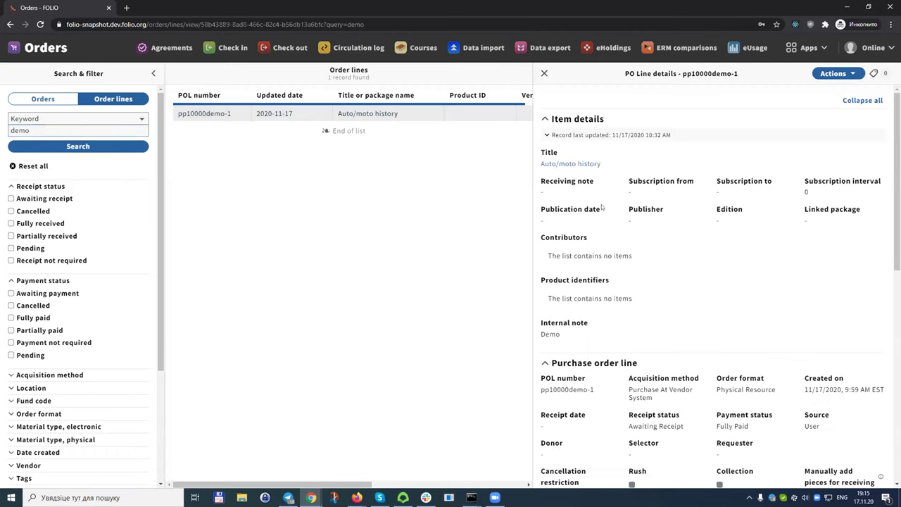
{"action": "left_click", "coordinate": [92, 119]}
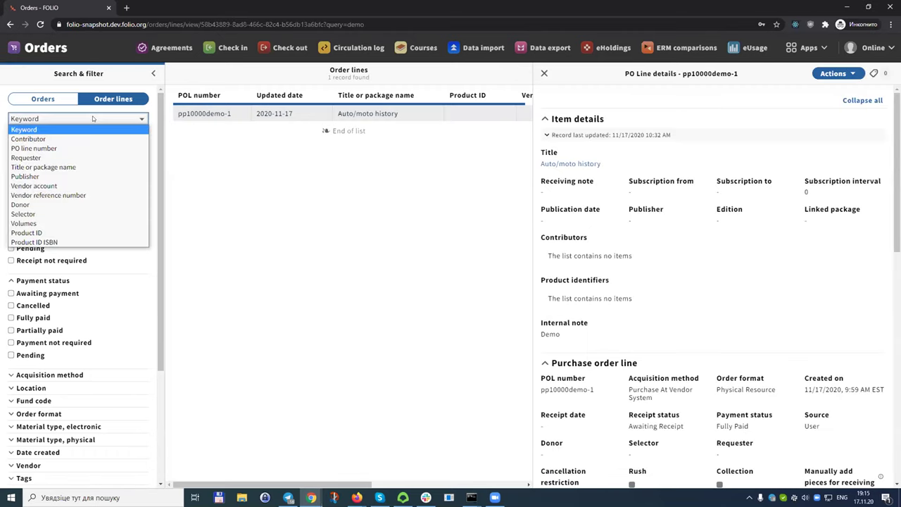
{"action": "left_click", "coordinate": [93, 118]}
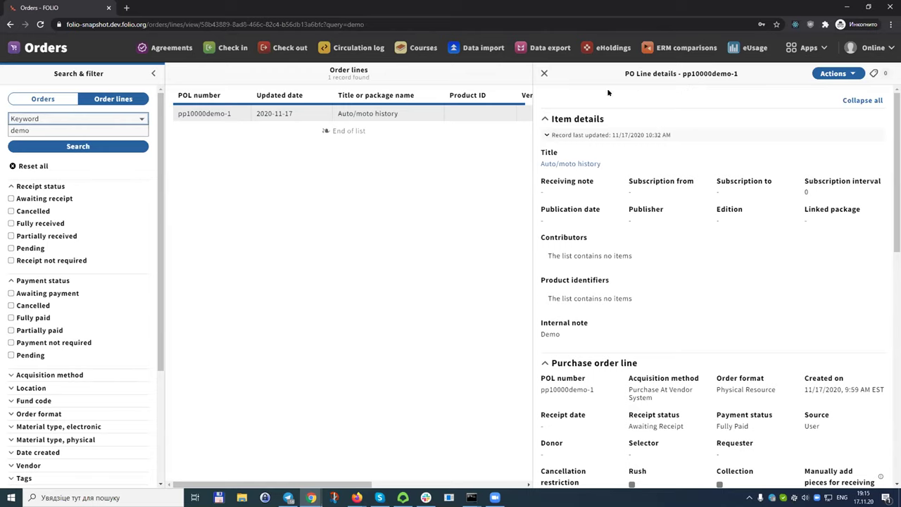
Review the order line's details, open the Oceania History (ANZHIST) fund from the fund distribution, and return to the order line
{"action": "scroll", "coordinate": [671, 392], "scroll_direction": "down", "scroll_amount": 3}
{"action": "scroll", "coordinate": [647, 366], "scroll_direction": "up", "scroll_amount": 3}
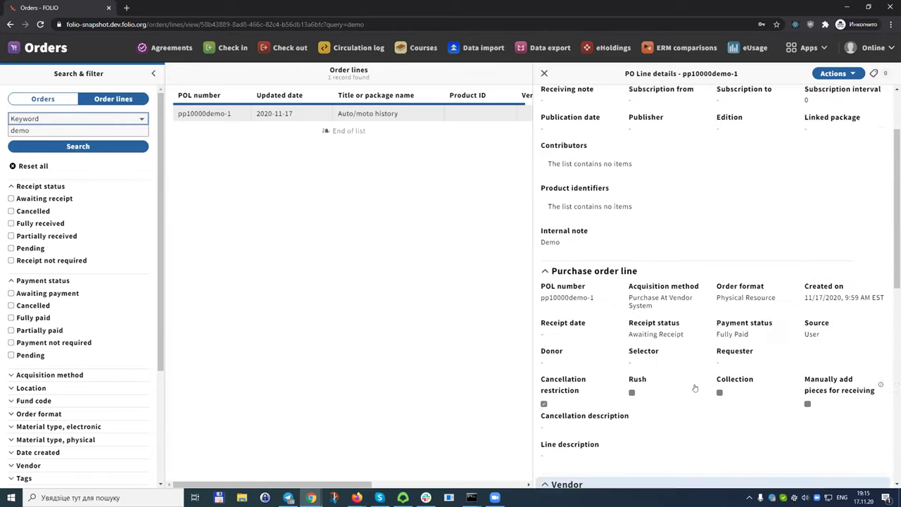
{"action": "scroll", "coordinate": [628, 345], "scroll_direction": "down", "scroll_amount": 1}
{"action": "scroll", "coordinate": [628, 345], "scroll_direction": "down", "scroll_amount": 6}
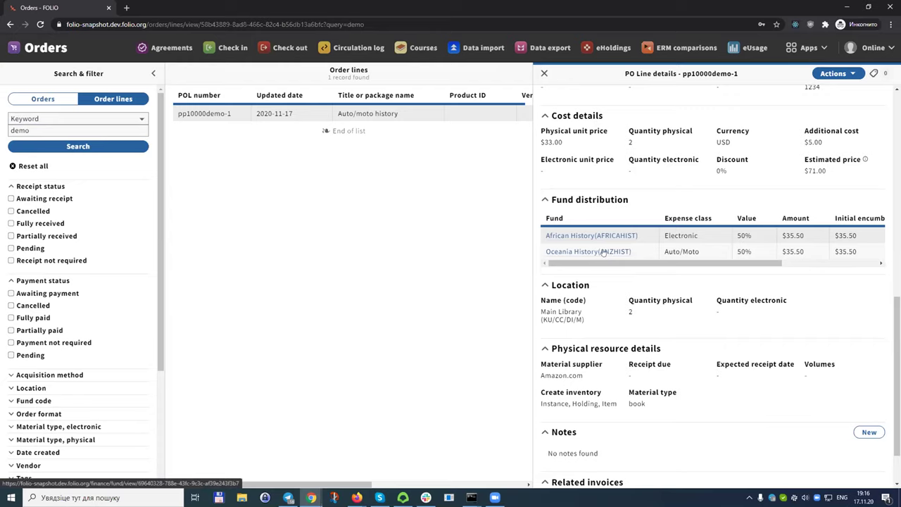
{"action": "left_click", "coordinate": [604, 251]}
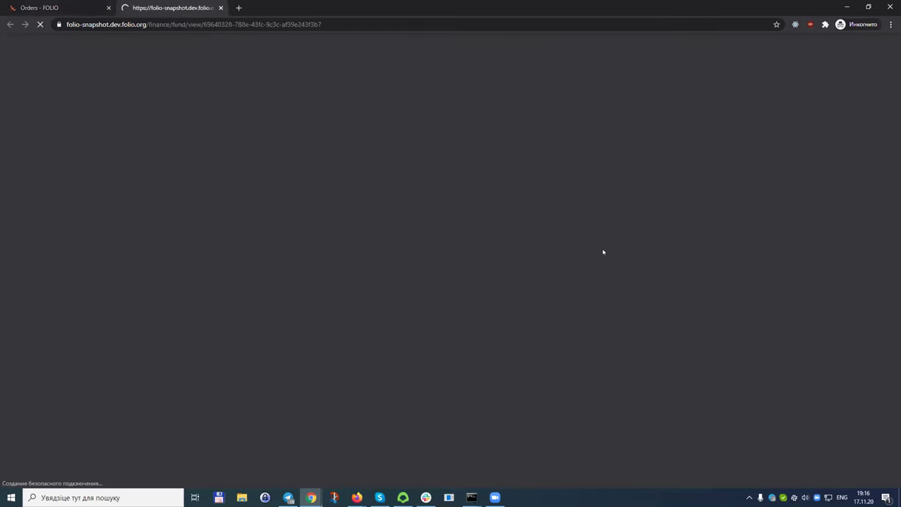
{"action": "left_click", "coordinate": [71, 7]}
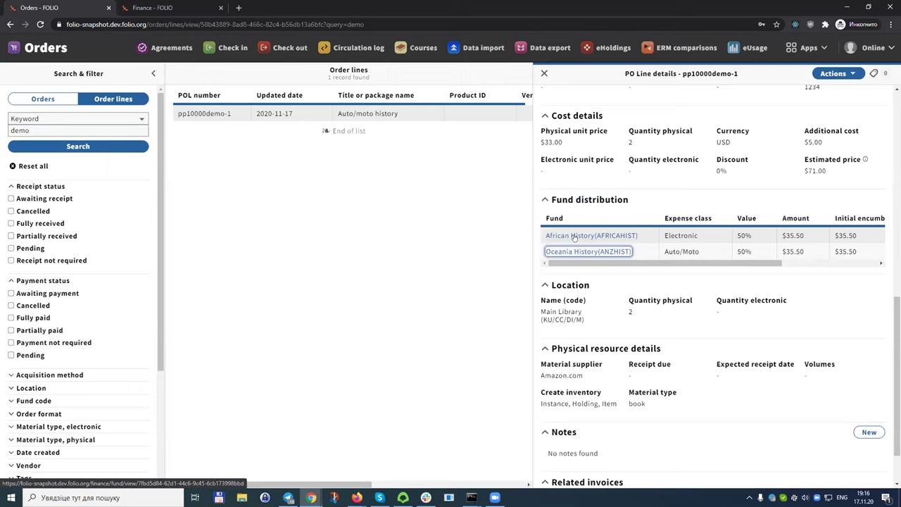
Open the African History (AFRICAHIST) fund from the fund distribution, compare its ledger with Oceania History's, and return to the order line
{"action": "left_click", "coordinate": [573, 237]}
{"action": "left_click", "coordinate": [311, 7]}
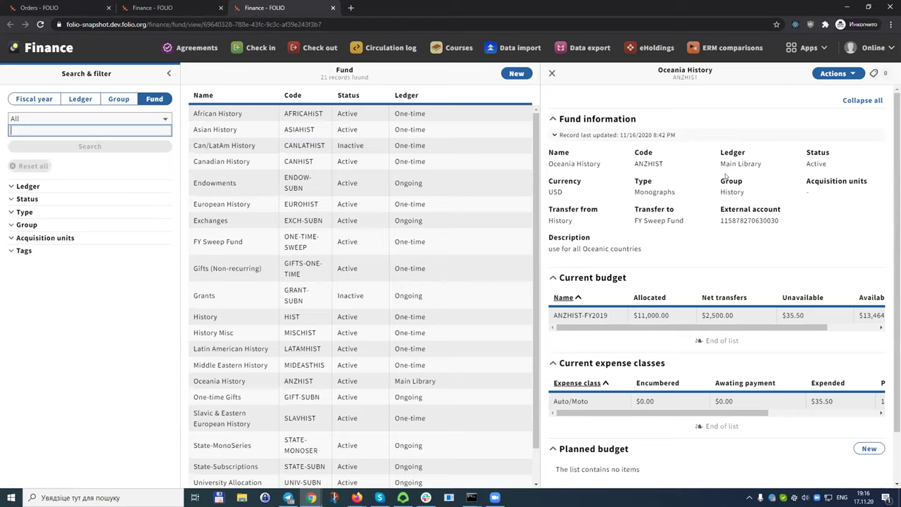
{"action": "left_click_drag", "start_coordinate": [720, 164], "coordinate": [758, 163]}
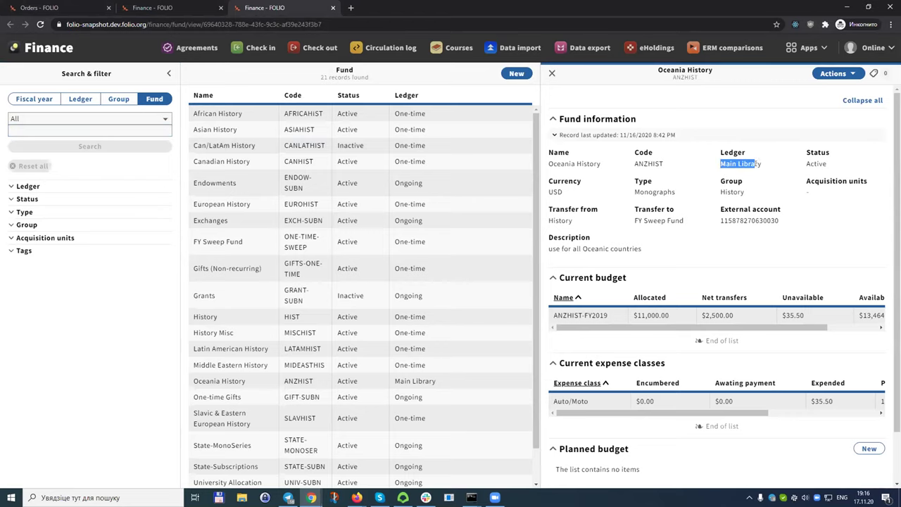
{"action": "left_click", "coordinate": [163, 8]}
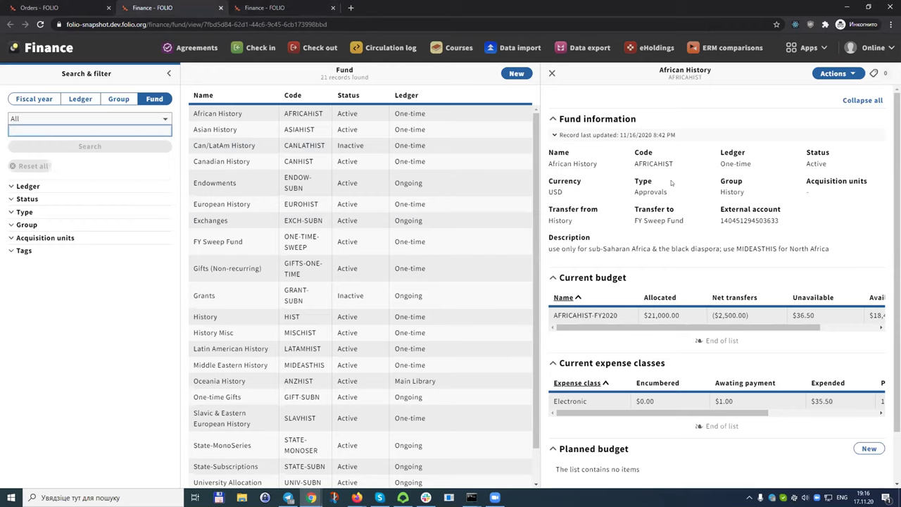
{"action": "left_click_drag", "start_coordinate": [721, 163], "coordinate": [752, 164]}
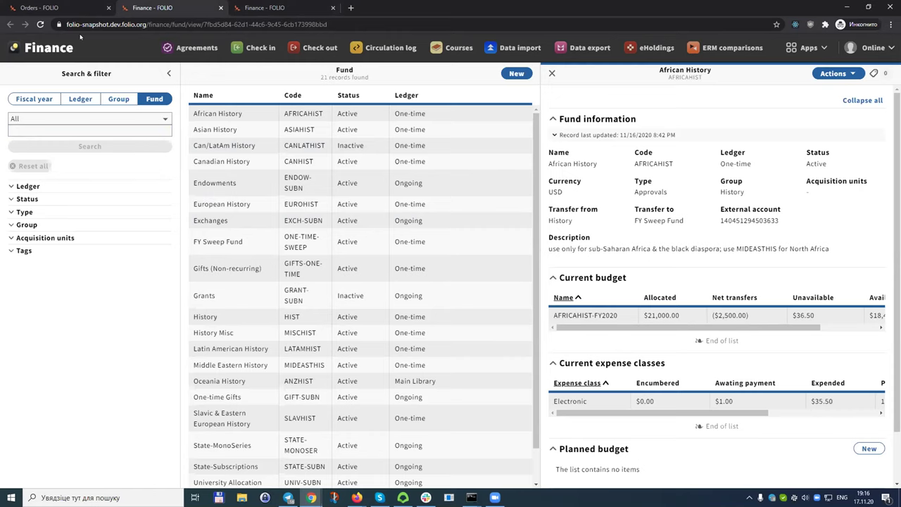
{"action": "left_click", "coordinate": [71, 9]}
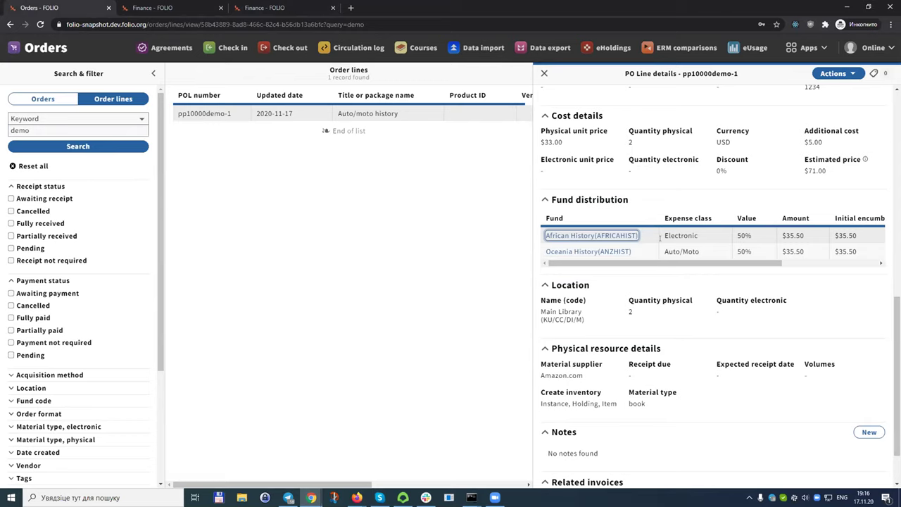
Look through the order line's sections, from the purchase order line details and fund distribution down to the related invoices
{"action": "left_click", "coordinate": [724, 238]}
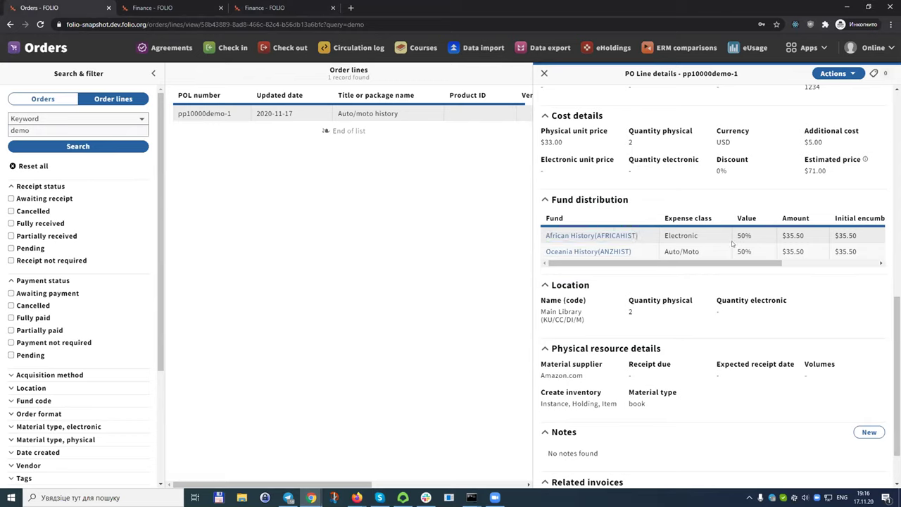
{"action": "scroll", "coordinate": [737, 238], "scroll_direction": "up", "scroll_amount": 1}
{"action": "scroll", "coordinate": [736, 235], "scroll_direction": "up", "scroll_amount": 3}
{"action": "scroll", "coordinate": [791, 297], "scroll_direction": "down", "scroll_amount": 3}
{"action": "scroll", "coordinate": [633, 211], "scroll_direction": "up", "scroll_amount": 4}
{"action": "scroll", "coordinate": [605, 233], "scroll_direction": "up", "scroll_amount": 4}
{"action": "scroll", "coordinate": [654, 295], "scroll_direction": "down", "scroll_amount": 8}
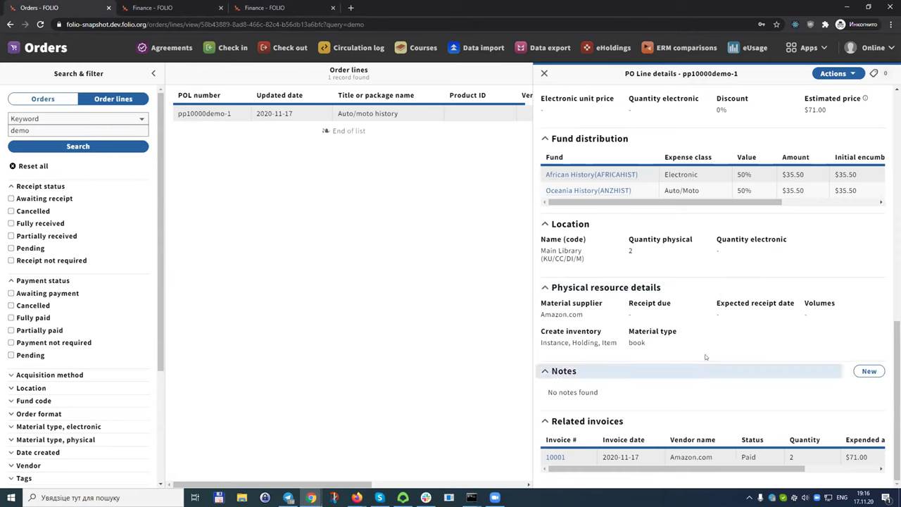
{"action": "scroll", "coordinate": [623, 257], "scroll_direction": "up", "scroll_amount": 1}
{"action": "scroll", "coordinate": [686, 387], "scroll_direction": "down", "scroll_amount": 1}
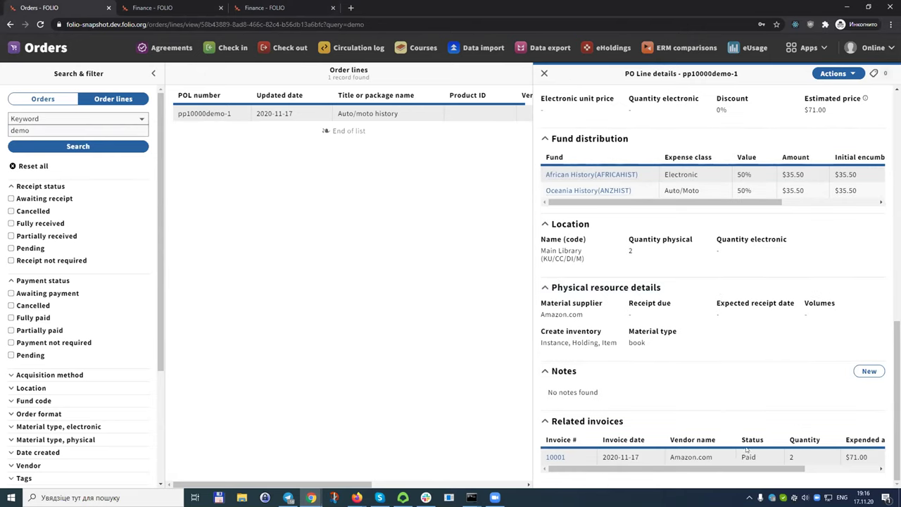
Examine the vendor, status and expended amount of the order line's related invoice
{"action": "left_click_drag", "start_coordinate": [597, 461], "coordinate": [792, 476]}
{"action": "left_click", "coordinate": [620, 468]}
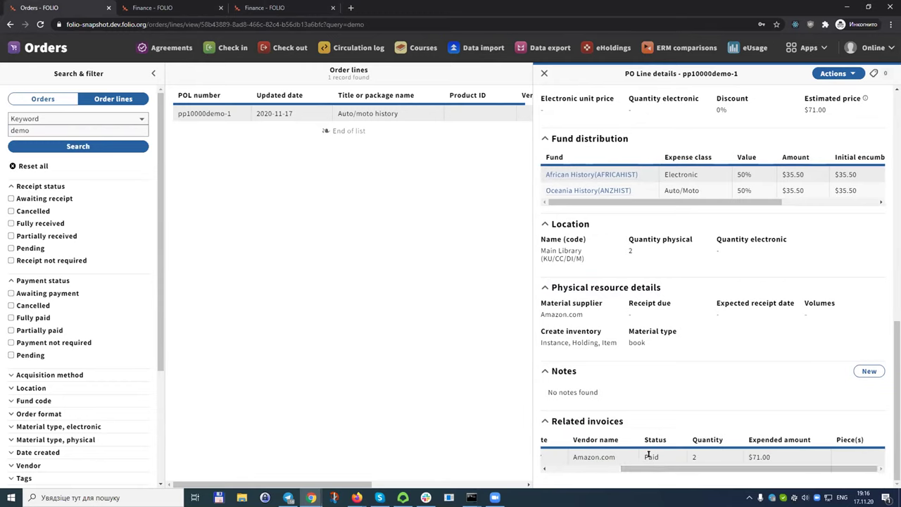
{"action": "left_click_drag", "start_coordinate": [648, 456], "coordinate": [663, 458]}
{"action": "scroll", "coordinate": [633, 461], "scroll_direction": "left", "scroll_amount": 3}
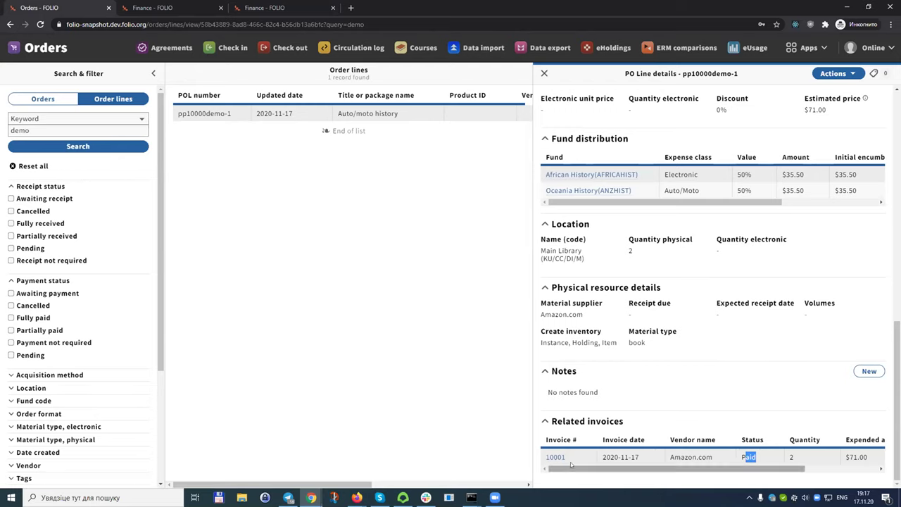
{"action": "left_click_drag", "start_coordinate": [556, 457], "coordinate": [630, 338]}
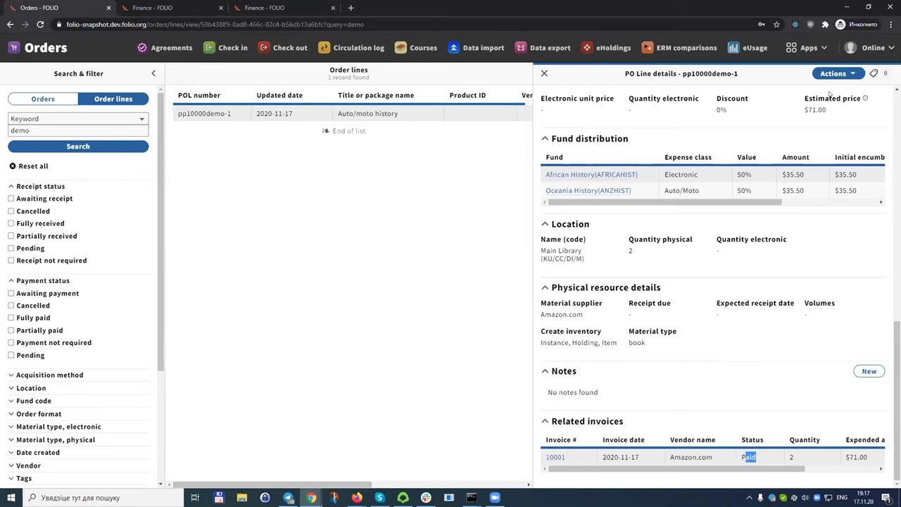
Switch to the Invoices app and review the invoice line and fund codes of vendor invoice DEMO001
{"action": "scroll", "coordinate": [711, 281], "scroll_direction": "up", "scroll_amount": 5}
{"action": "left_click", "coordinate": [807, 47]}
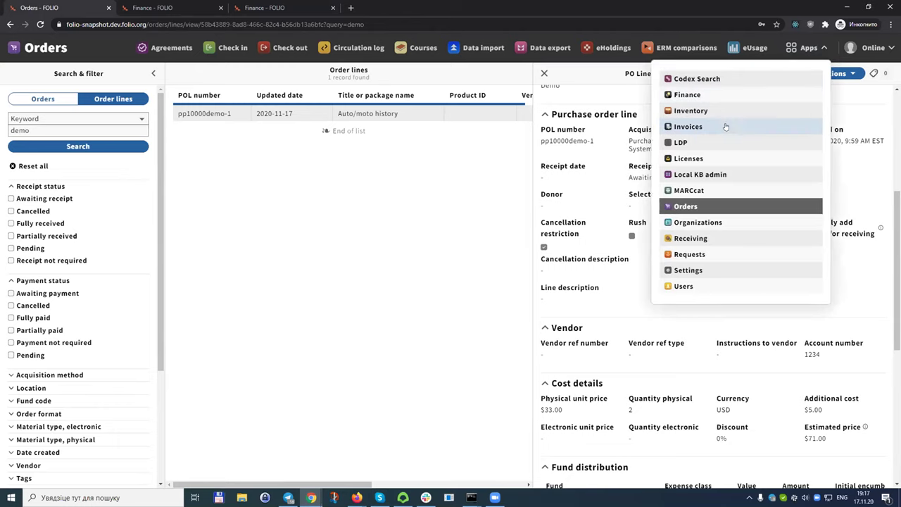
{"action": "left_click", "coordinate": [724, 126]}
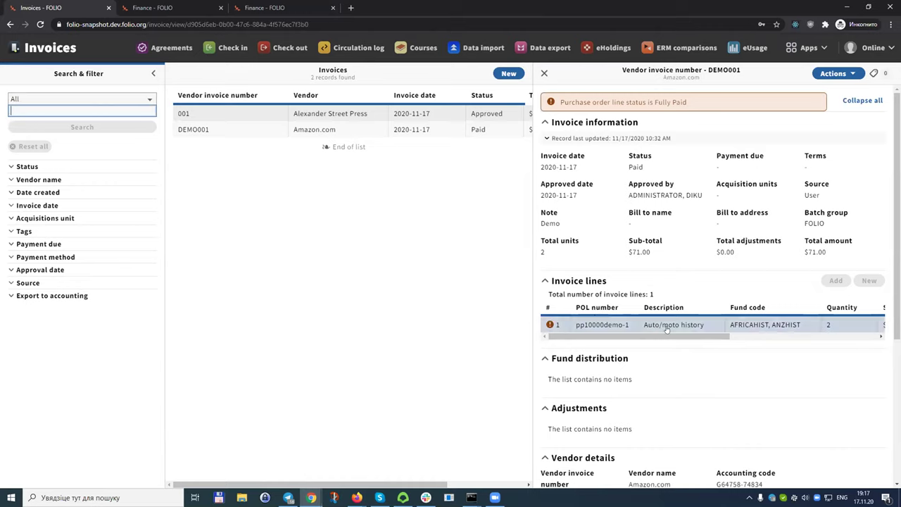
{"action": "left_click_drag", "start_coordinate": [609, 336], "coordinate": [613, 336]}
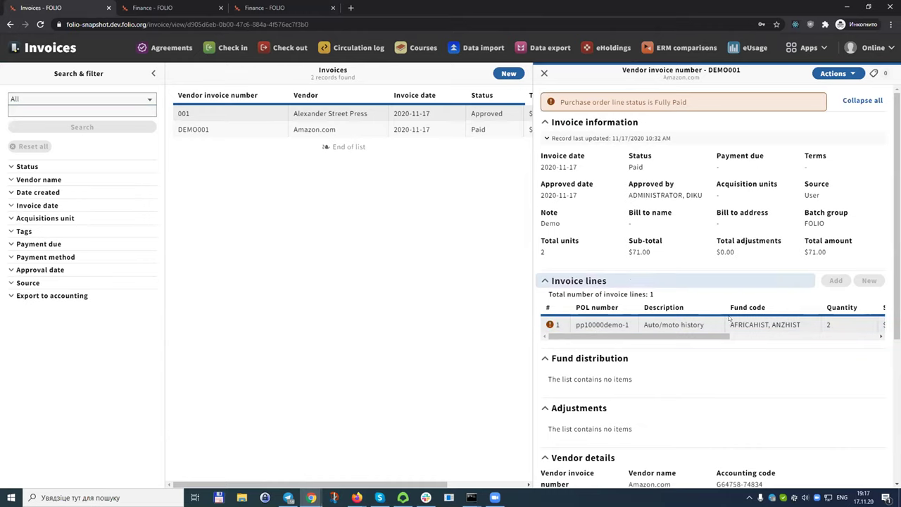
Switch to the Finance app, view the Main Library ledger and open its Oceania History fund
{"action": "left_click", "coordinate": [808, 47]}
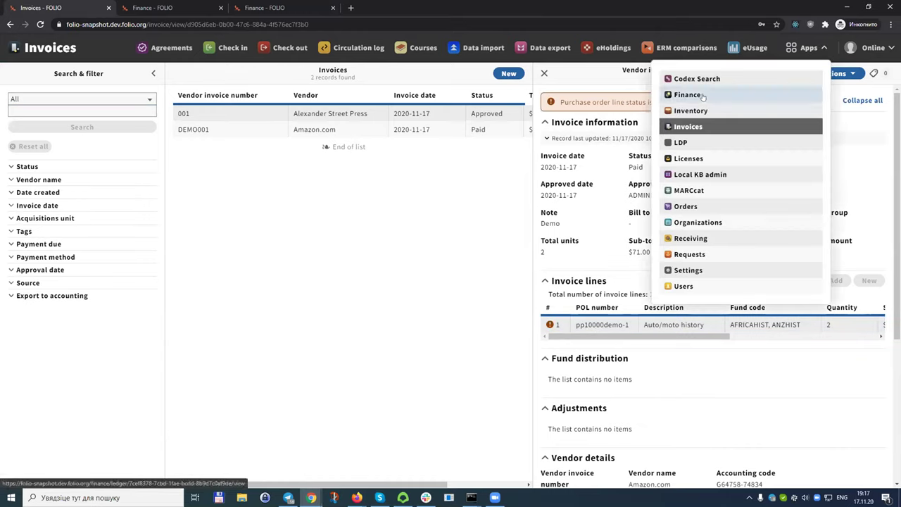
{"action": "left_click", "coordinate": [702, 94]}
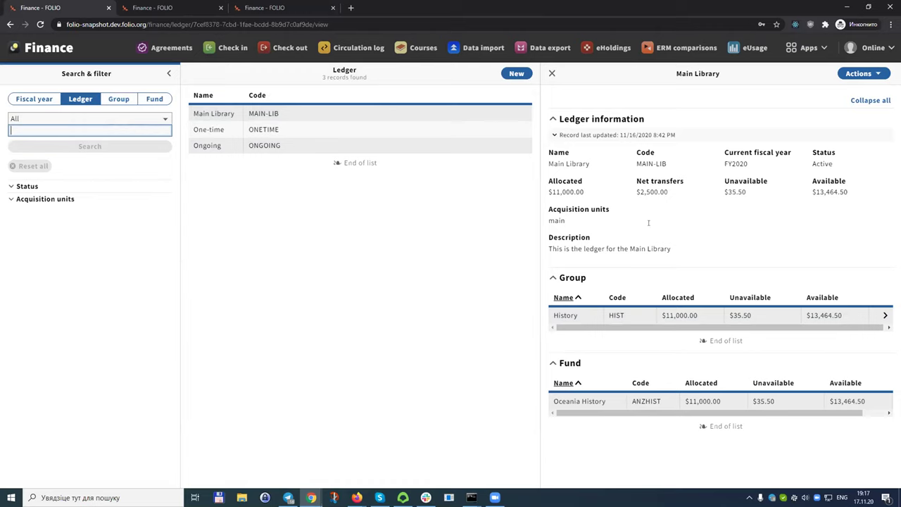
{"action": "left_click", "coordinate": [271, 116]}
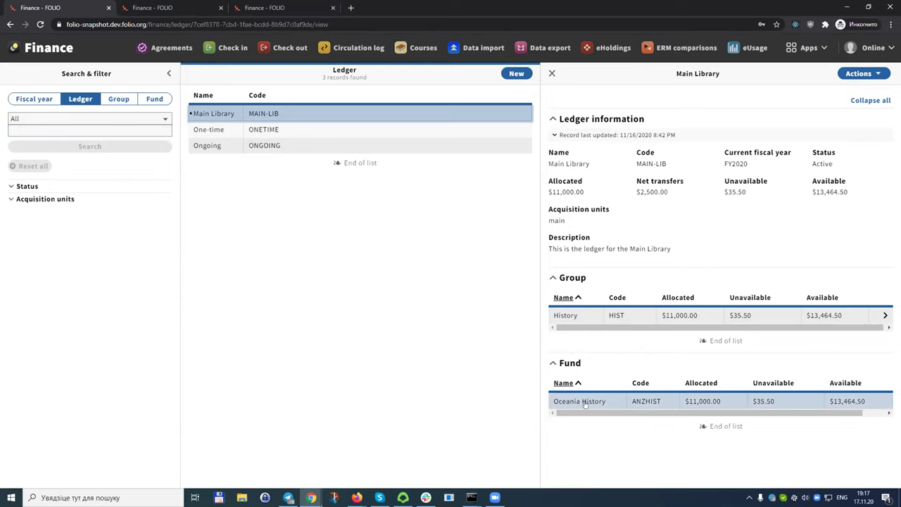
{"action": "left_click_drag", "start_coordinate": [751, 402], "coordinate": [772, 403]}
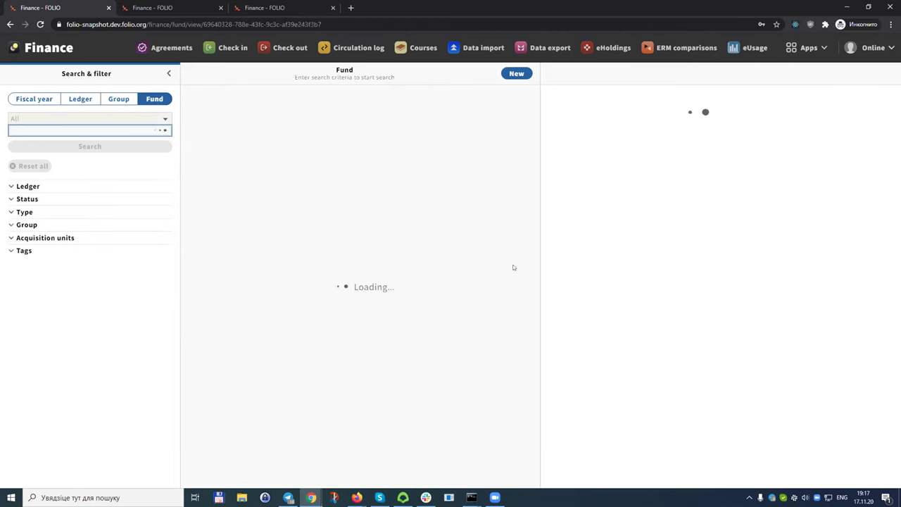
Return to the ledger list, open the One-time ledger and review its group and fund amounts
{"action": "left_click", "coordinate": [80, 98]}
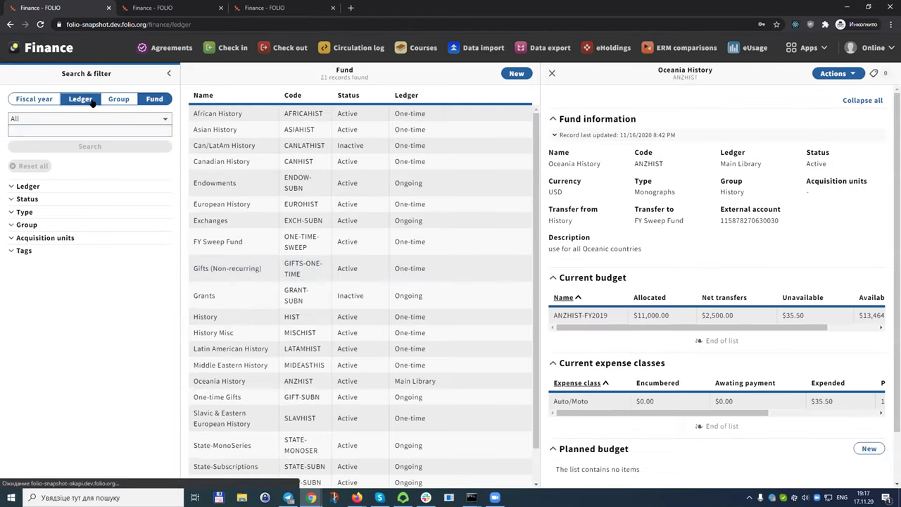
{"action": "left_click", "coordinate": [271, 130]}
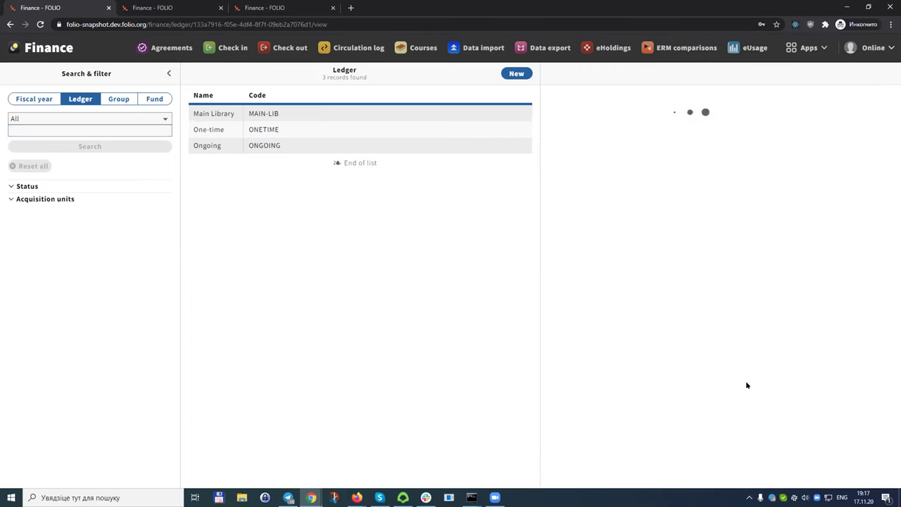
{"action": "scroll", "coordinate": [658, 408], "scroll_direction": "down", "scroll_amount": 3}
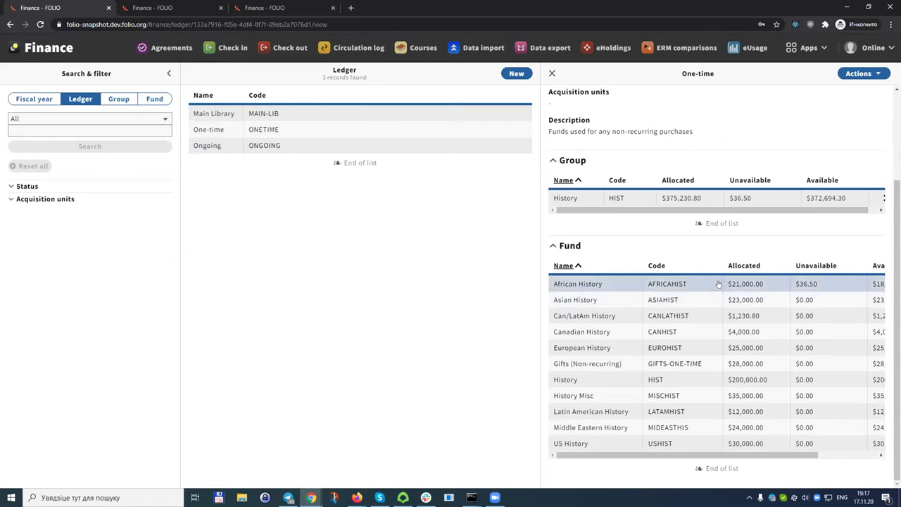
Open the History group and review its funds down to the expense classes
{"action": "left_click", "coordinate": [118, 99]}
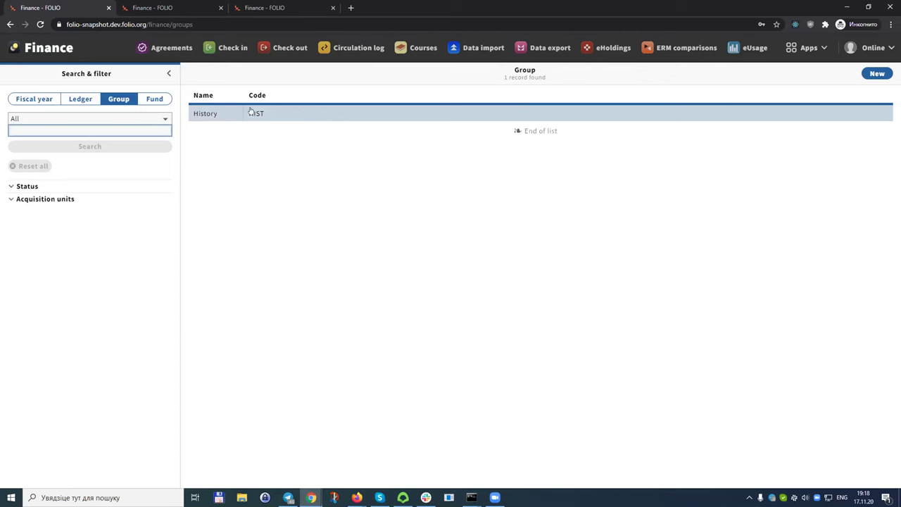
{"action": "left_click", "coordinate": [213, 113]}
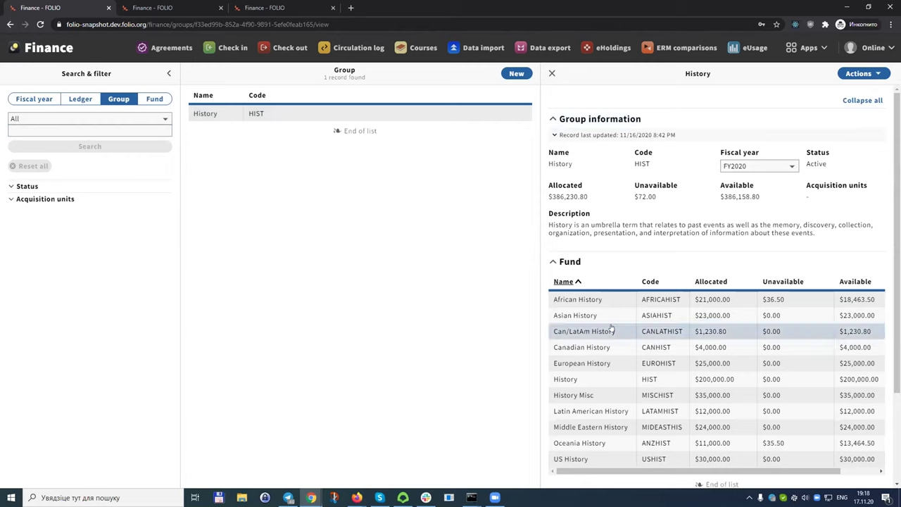
{"action": "scroll", "coordinate": [643, 281], "scroll_direction": "down", "scroll_amount": 2}
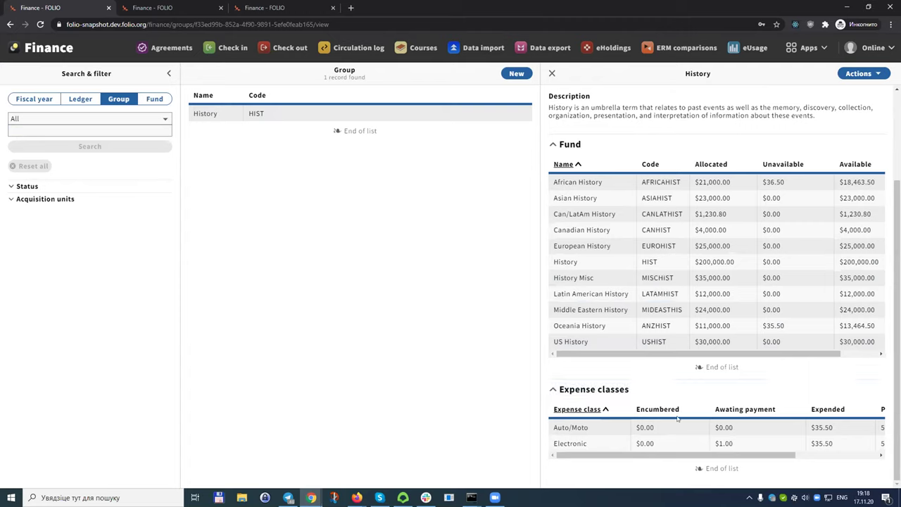
Examine the History group's Auto/Moto and Electronic expense classes, including their expended amounts and percent of total expended
{"action": "left_click_drag", "start_coordinate": [555, 426], "coordinate": [596, 429]}
{"action": "left_click", "coordinate": [582, 426]}
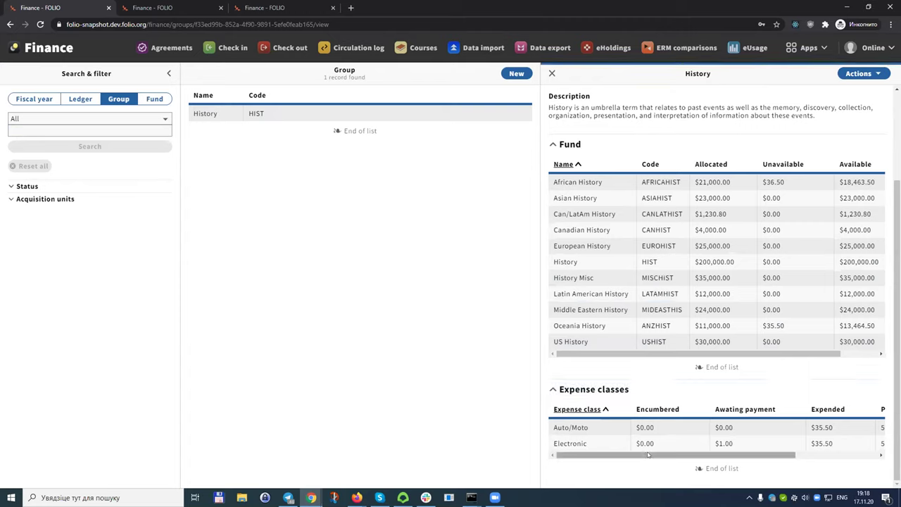
{"action": "mouse_move", "coordinate": [612, 454]}
{"action": "left_mouse_down"}
{"action": "mouse_move", "coordinate": [701, 454]}
{"action": "mouse_move", "coordinate": [619, 454]}
{"action": "left_mouse_up"}
{"action": "double_click", "coordinate": [594, 429]}
{"action": "left_click", "coordinate": [595, 438]}
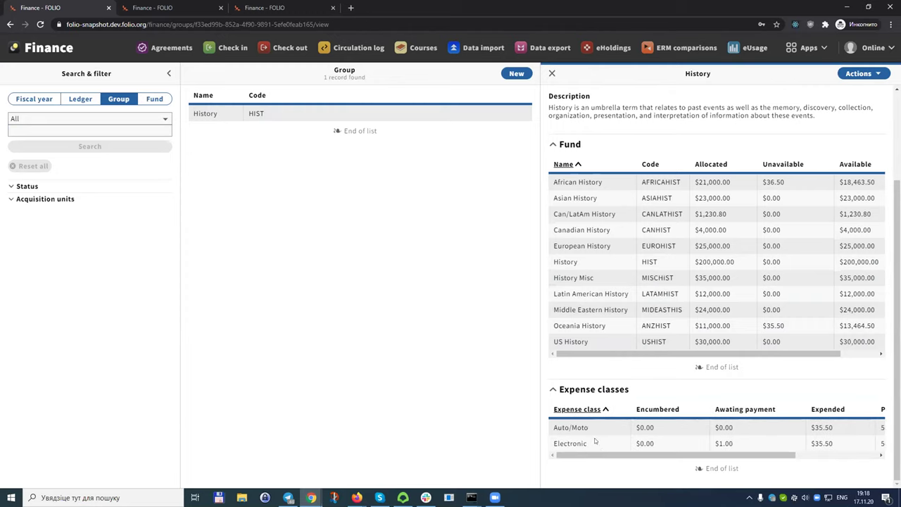
{"action": "left_click_drag", "start_coordinate": [614, 455], "coordinate": [696, 456]}
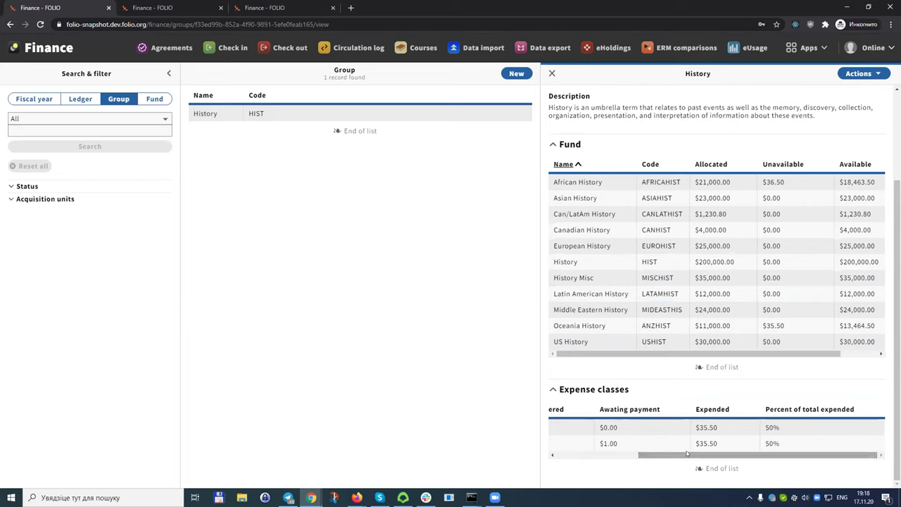
{"action": "left_click_drag", "start_coordinate": [693, 453], "coordinate": [563, 446]}
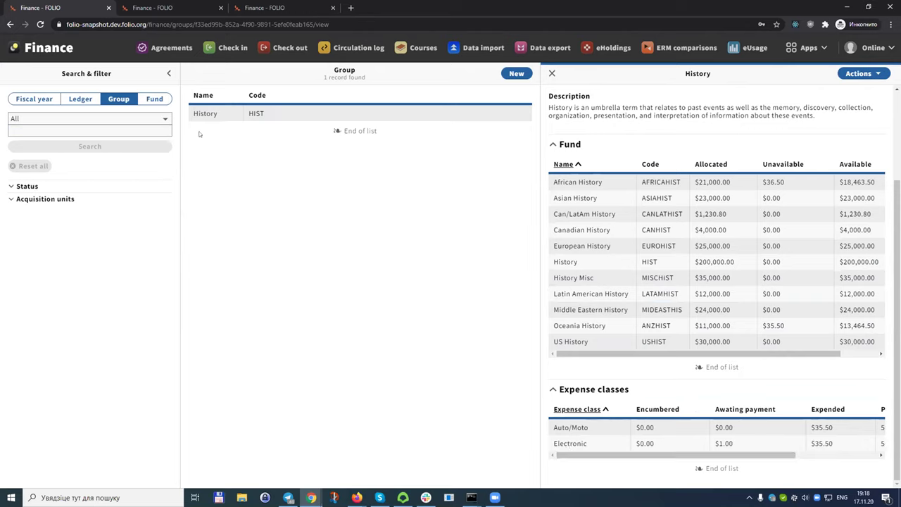
{"action": "left_click", "coordinate": [153, 99]}
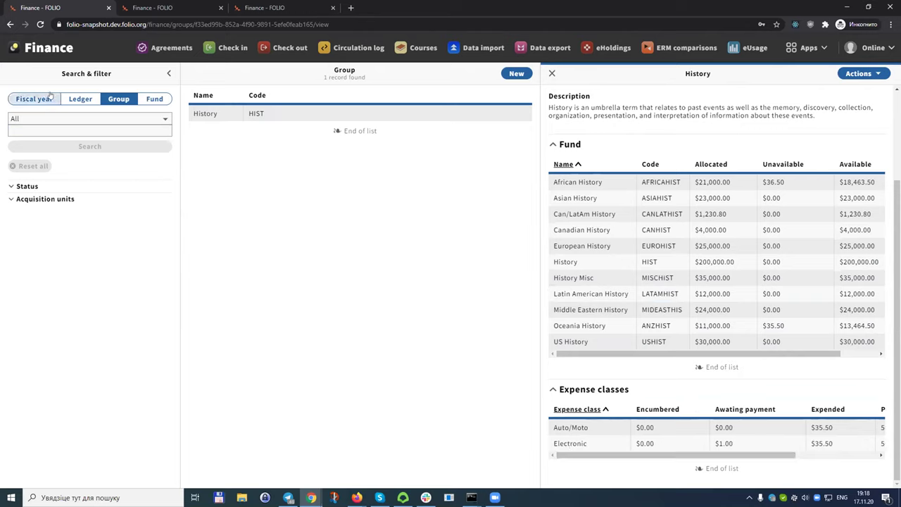
{"action": "left_click", "coordinate": [154, 101]}
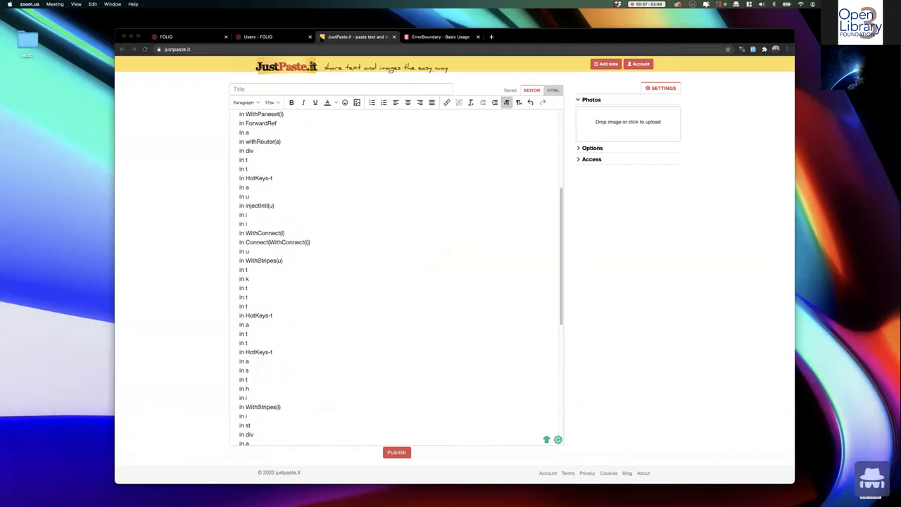
Show the old Users error page with its raw component stack trace in the local FOLIO instance
{"action": "left_click", "coordinate": [199, 39]}
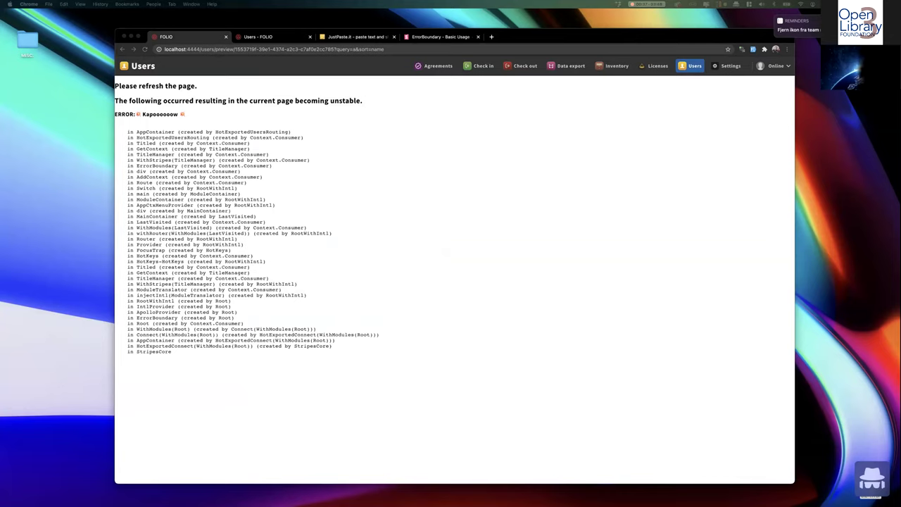
{"action": "left_click", "coordinate": [304, 189]}
{"action": "left_click", "coordinate": [234, 195]}
{"action": "left_click", "coordinate": [328, 227]}
{"action": "left_click", "coordinate": [435, 191]}
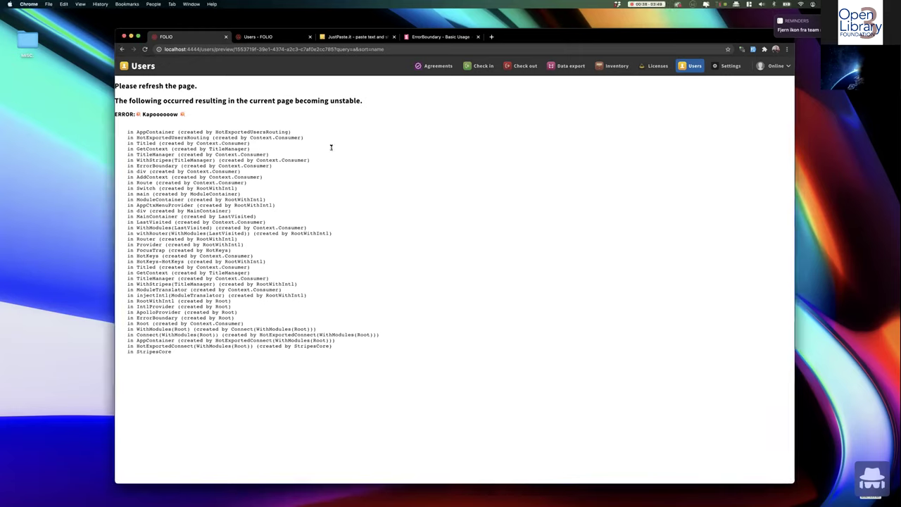
In the folio-styling testing instance, filter users by Active status and open a user record from the results
{"action": "left_click", "coordinate": [267, 37]}
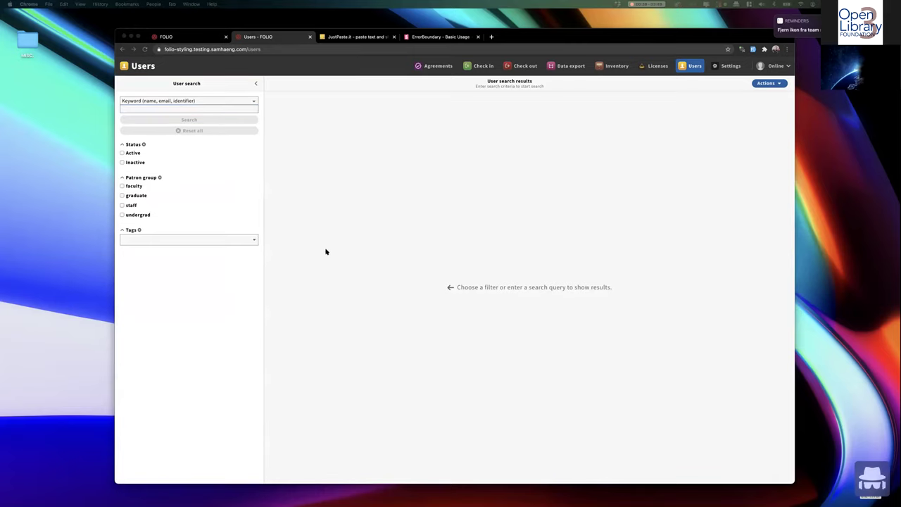
{"action": "left_click", "coordinate": [133, 153]}
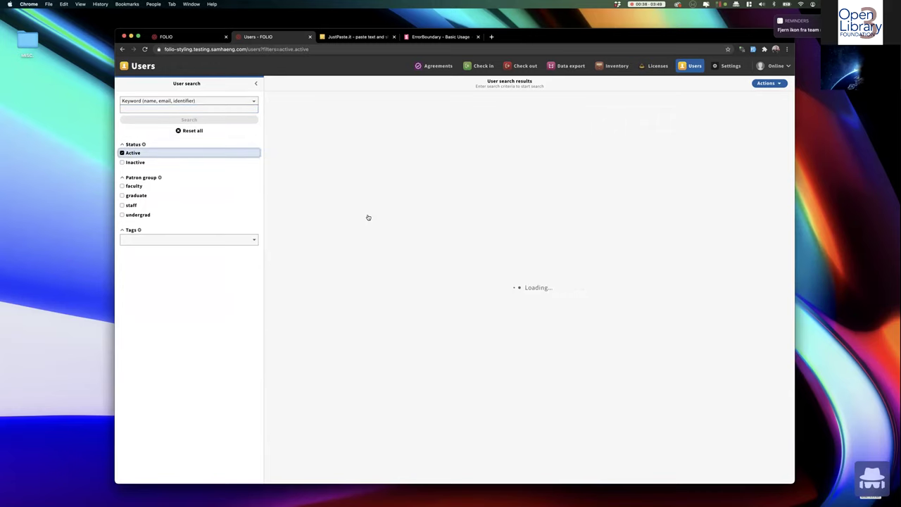
{"action": "left_click", "coordinate": [363, 204]}
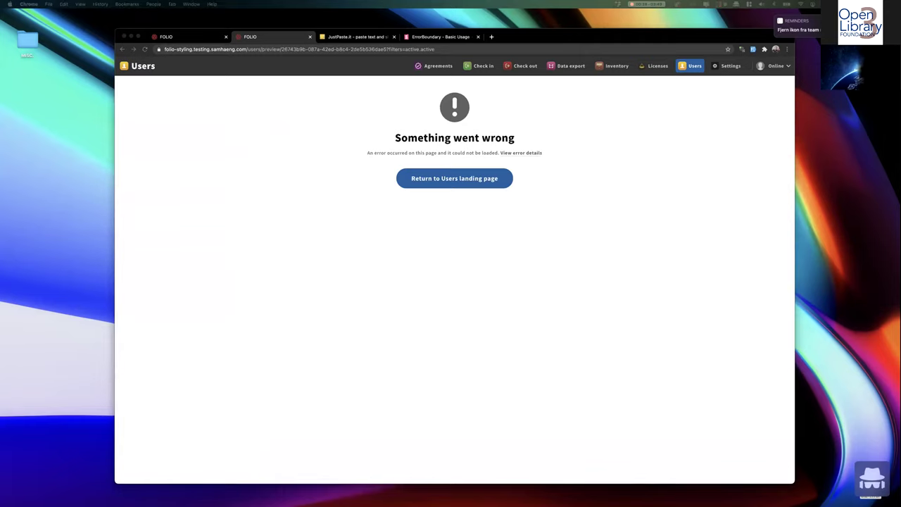
Open the error details on the redesigned Users error page, copy them, and paste the text into a JustPaste.it note
{"action": "left_click", "coordinate": [285, 265]}
{"action": "left_click", "coordinate": [521, 152]}
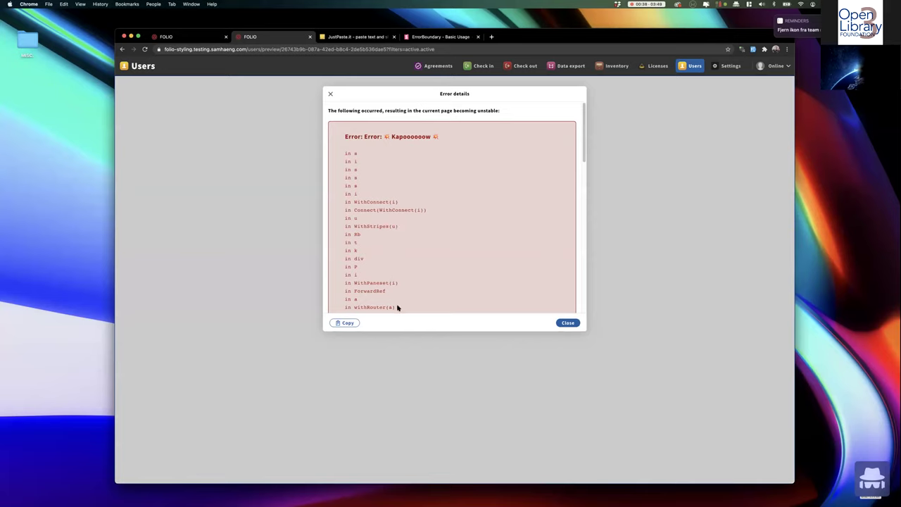
{"action": "left_click", "coordinate": [347, 324]}
{"action": "left_click", "coordinate": [356, 36]}
{"action": "scroll", "coordinate": [375, 247], "scroll_direction": "down", "scroll_amount": 5}
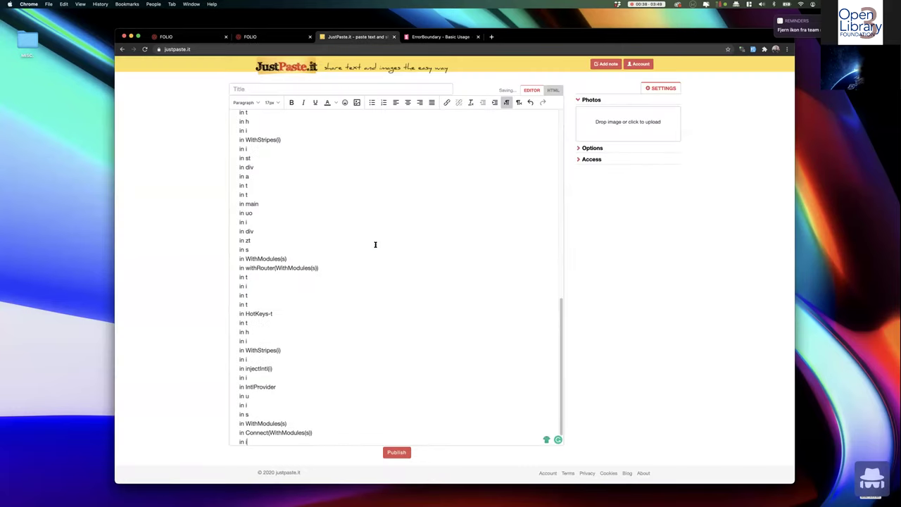
Insert blank lines to separate the URL, error and stack sections in the pasted report, highlighting the URL and part of the stack
{"action": "scroll", "coordinate": [375, 246], "scroll_direction": "up", "scroll_amount": 15}
{"action": "left_click", "coordinate": [286, 136]}
{"action": "left_click", "coordinate": [291, 125]}
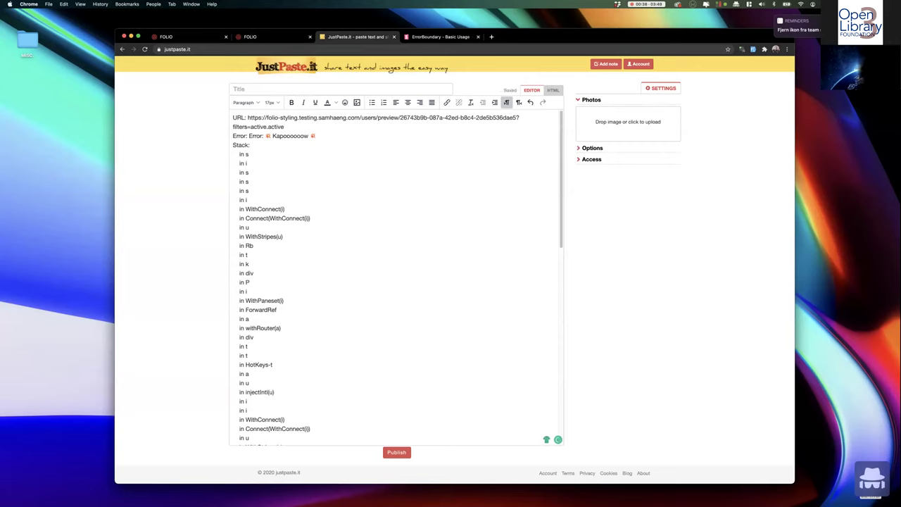
{"action": "key", "text": "Return"}
{"action": "left_click_drag", "start_coordinate": [248, 117], "coordinate": [287, 127]}
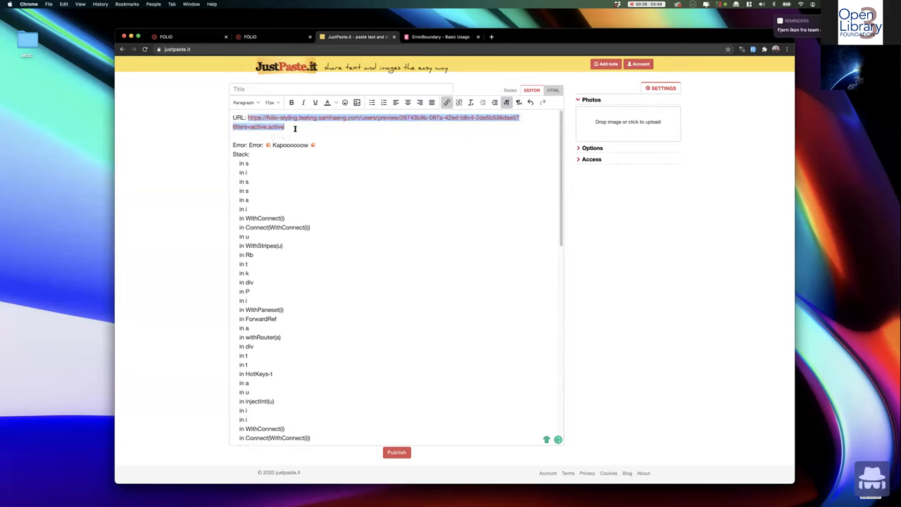
{"action": "left_click", "coordinate": [317, 143]}
{"action": "key", "text": "Return"}
{"action": "left_click_drag", "start_coordinate": [239, 226], "coordinate": [285, 318]}
Back in the FOLIO testing instance, close the error details and return to the Users landing page
{"action": "left_click", "coordinate": [260, 39]}
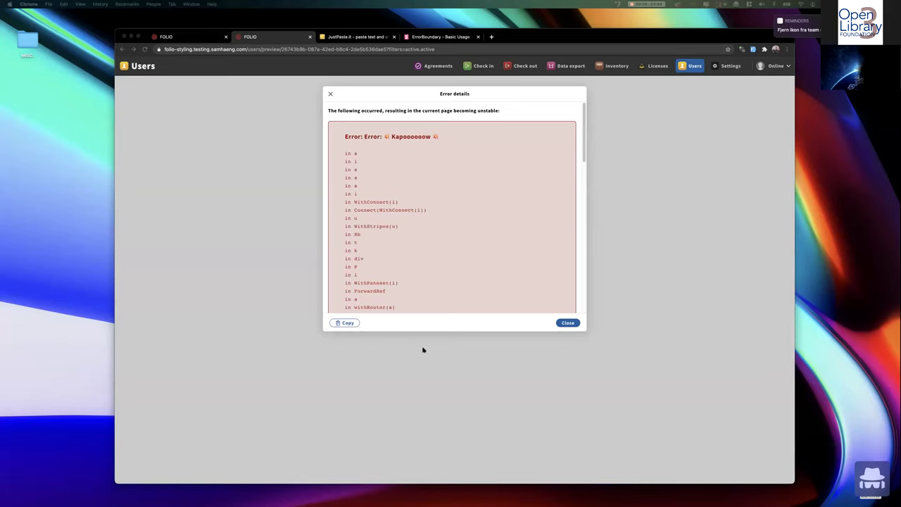
{"action": "left_click", "coordinate": [568, 322]}
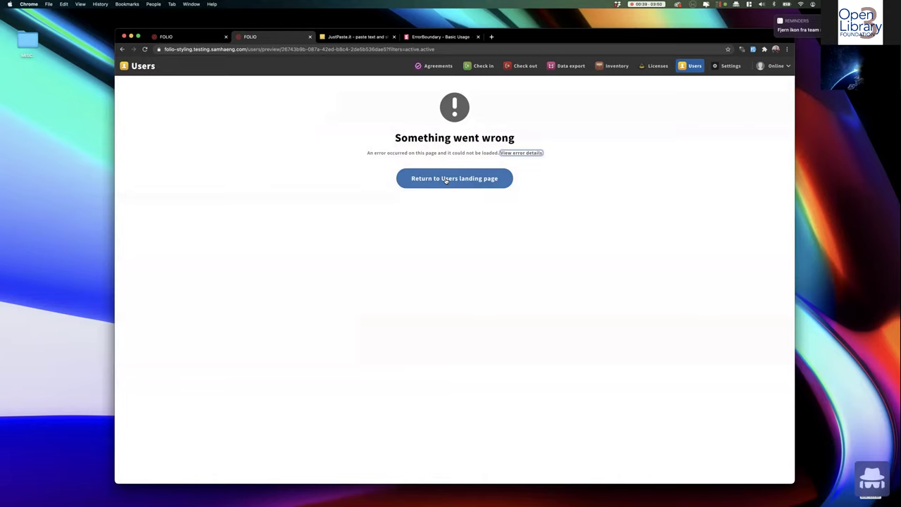
{"action": "left_click", "coordinate": [447, 181]}
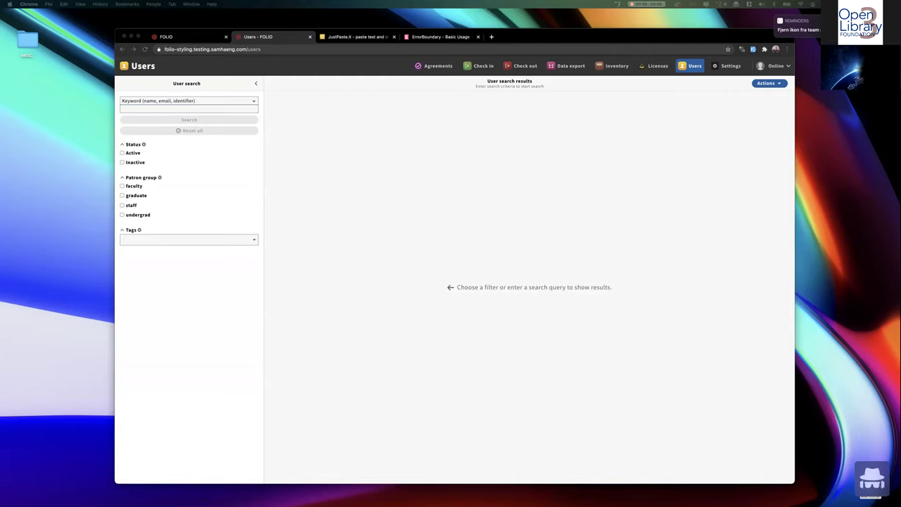
{"action": "left_click", "coordinate": [376, 250]}
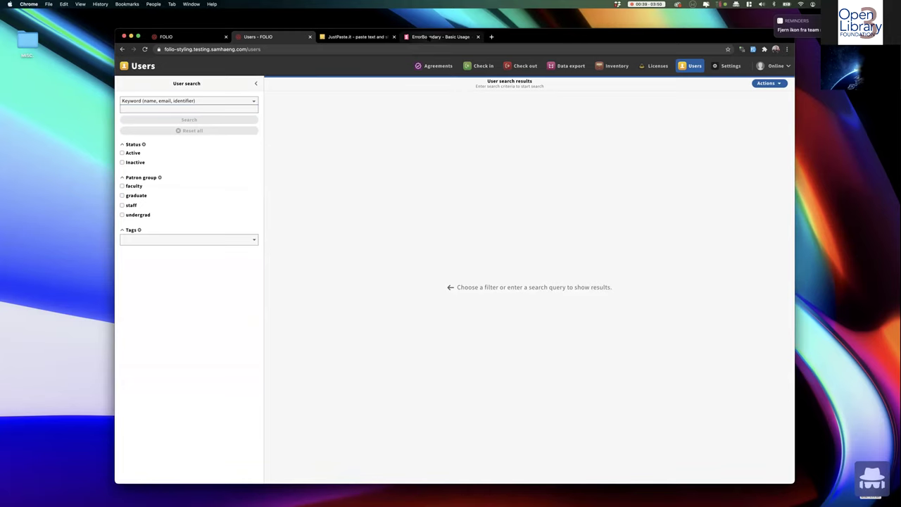
Switch to the ErrorBoundary Basic Usage story in Storybook, show its Development version, and highlight the error stack
{"action": "left_click", "coordinate": [429, 38]}
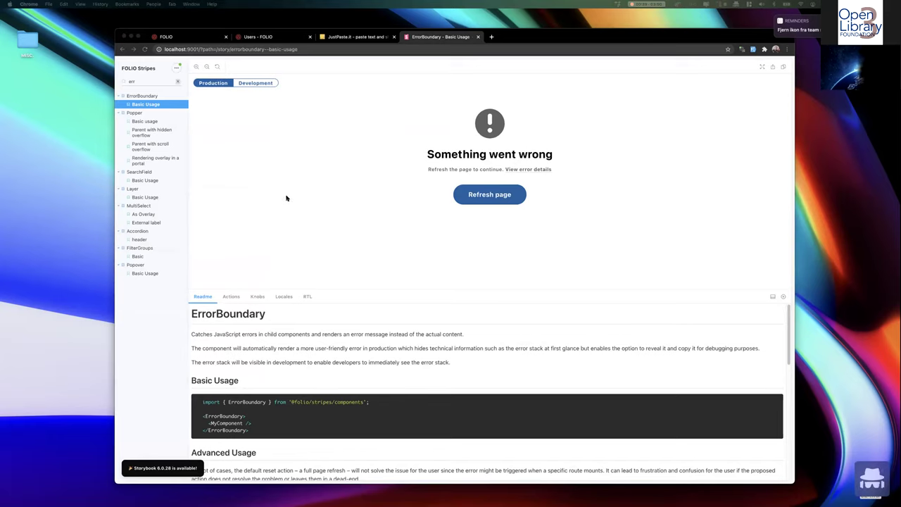
{"action": "left_click", "coordinate": [179, 225]}
{"action": "left_click", "coordinate": [301, 193]}
{"action": "left_click", "coordinate": [264, 85]}
{"action": "left_click_drag", "start_coordinate": [276, 107], "coordinate": [412, 171]}
{"action": "left_click", "coordinate": [463, 245]}
{"action": "left_click_drag", "start_coordinate": [463, 245], "coordinate": [332, 116]}
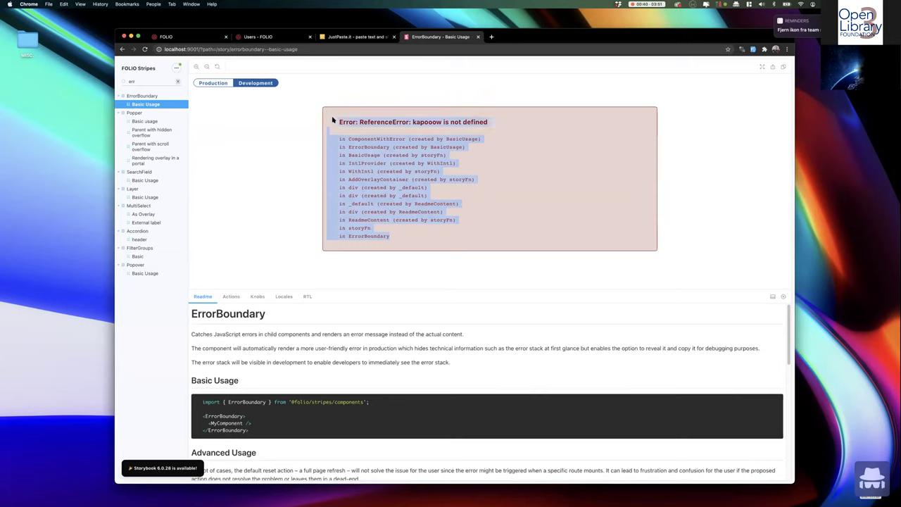
{"action": "left_click", "coordinate": [332, 117]}
{"action": "left_click", "coordinate": [406, 233], "text": "shift"}
{"action": "left_click", "coordinate": [406, 234]}
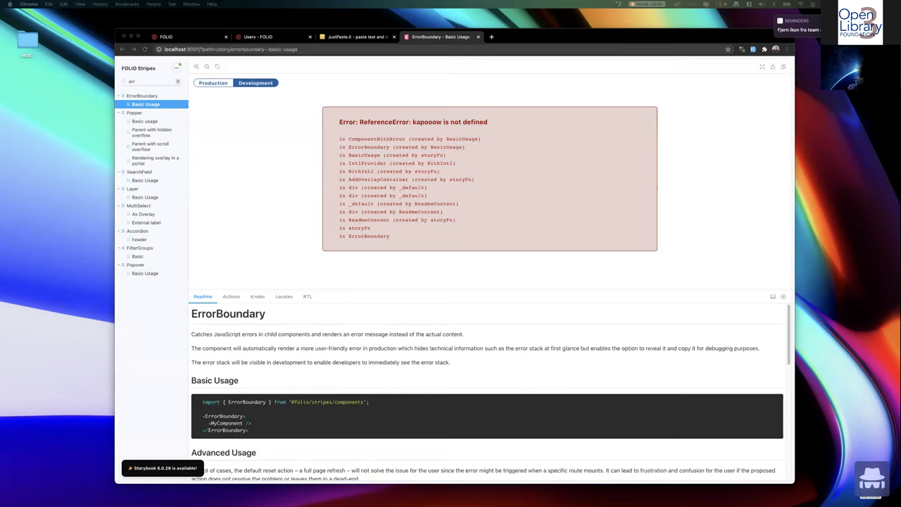
{"action": "left_click", "coordinate": [353, 256]}
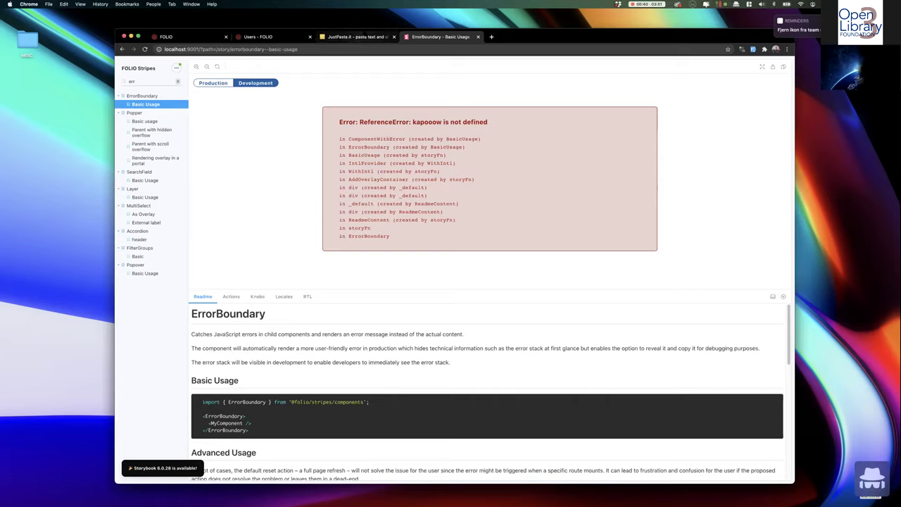
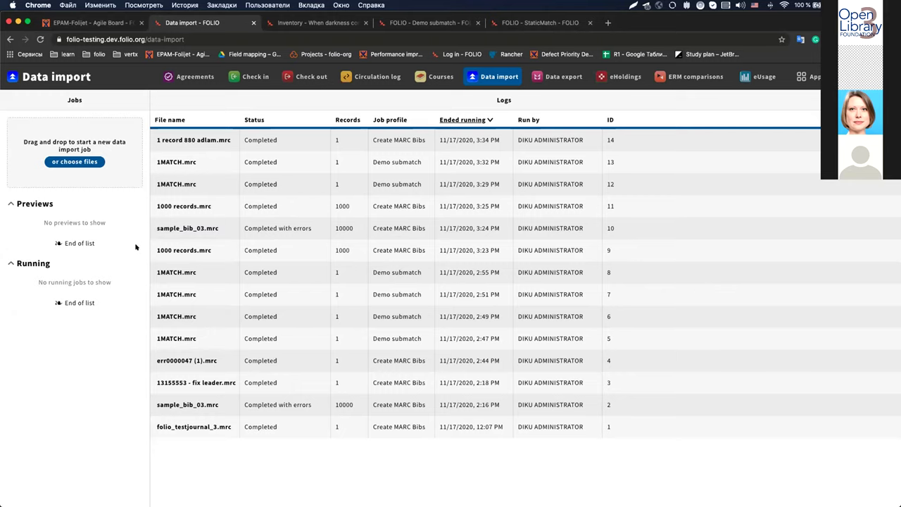
In FOLIO Data import, load sample_bib_03.mrc as MARC bibliographic records and cancel the running job
{"action": "left_click", "coordinate": [87, 158]}
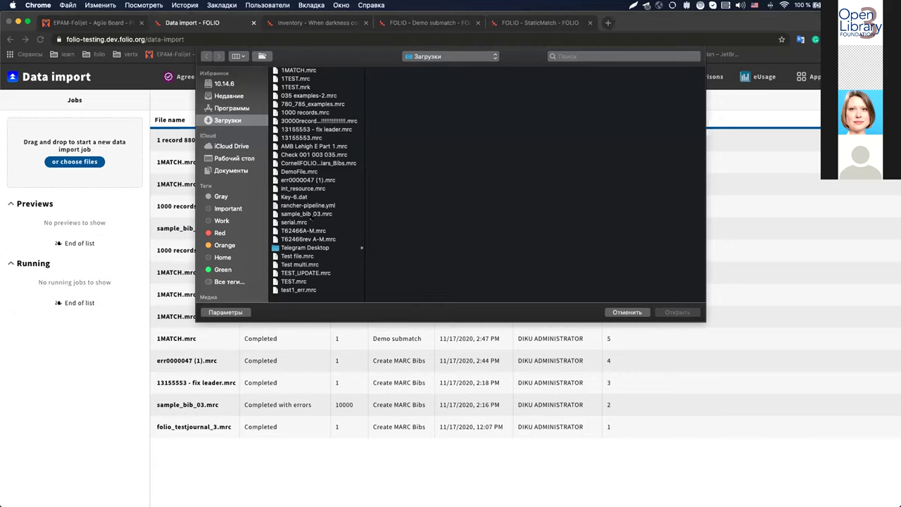
{"action": "left_click", "coordinate": [307, 214]}
{"action": "left_click", "coordinate": [687, 313]}
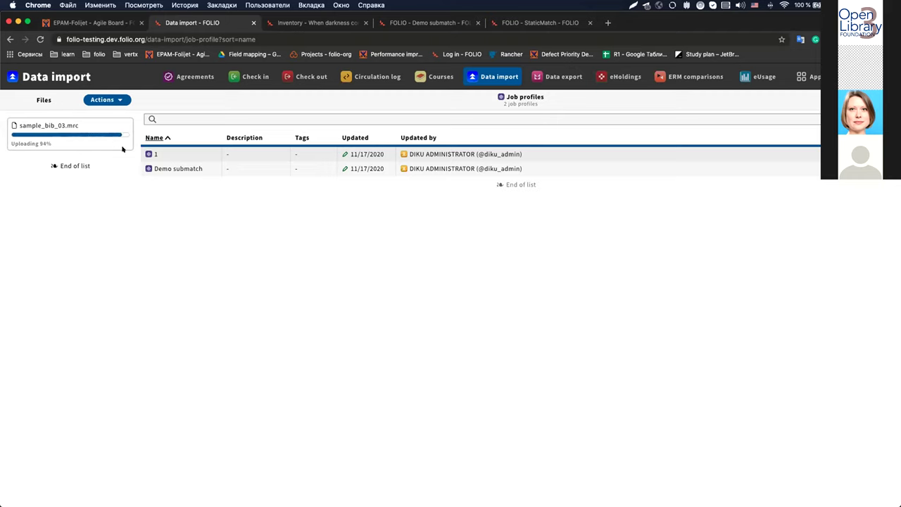
{"action": "left_click", "coordinate": [111, 102]}
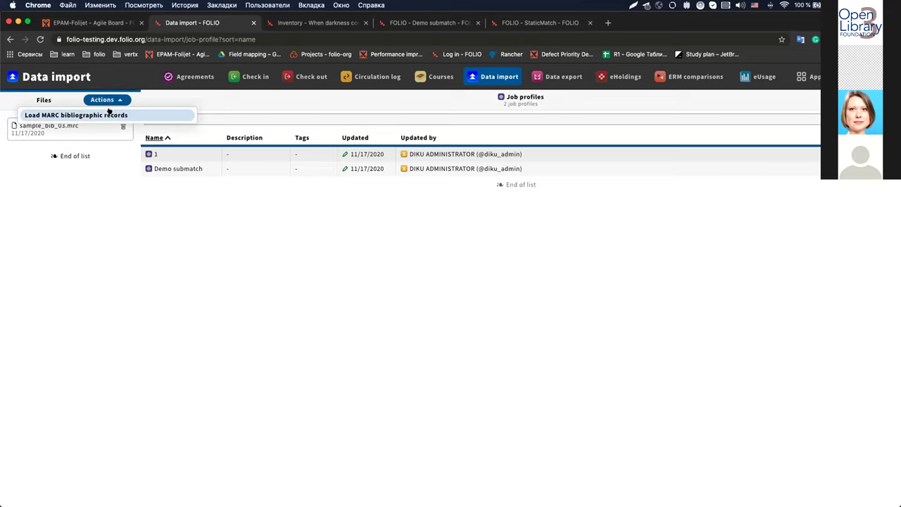
{"action": "left_click", "coordinate": [109, 113]}
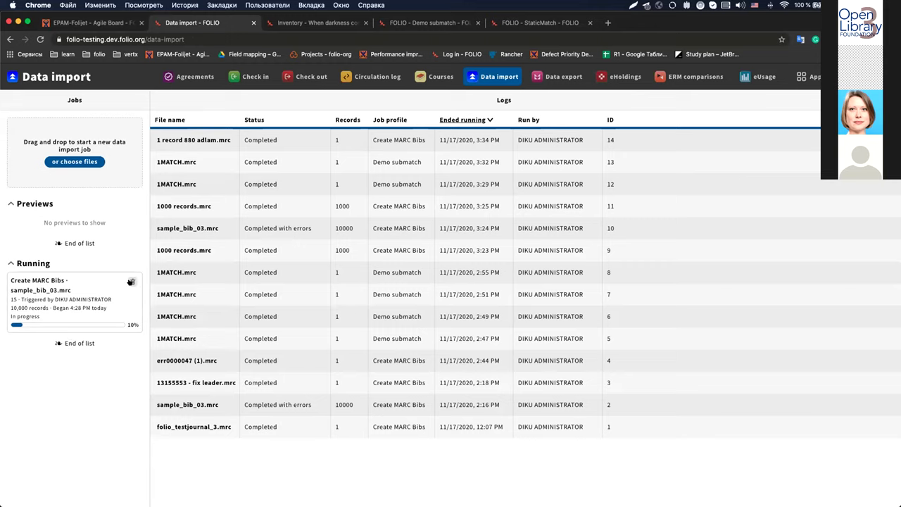
{"action": "left_click", "coordinate": [131, 281]}
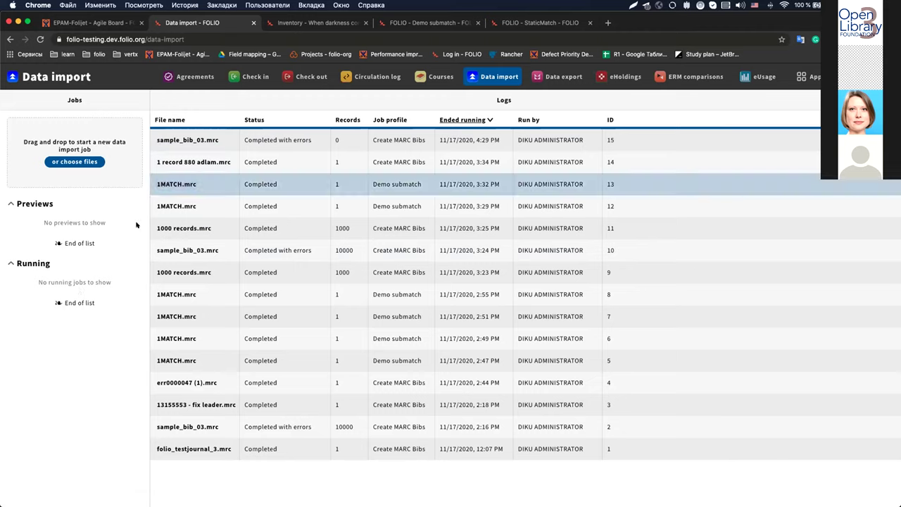
Run and cancel a second MARC bibliographic import of sample_bib_03.mrc, and check the job in the logs
{"action": "left_click", "coordinate": [81, 163]}
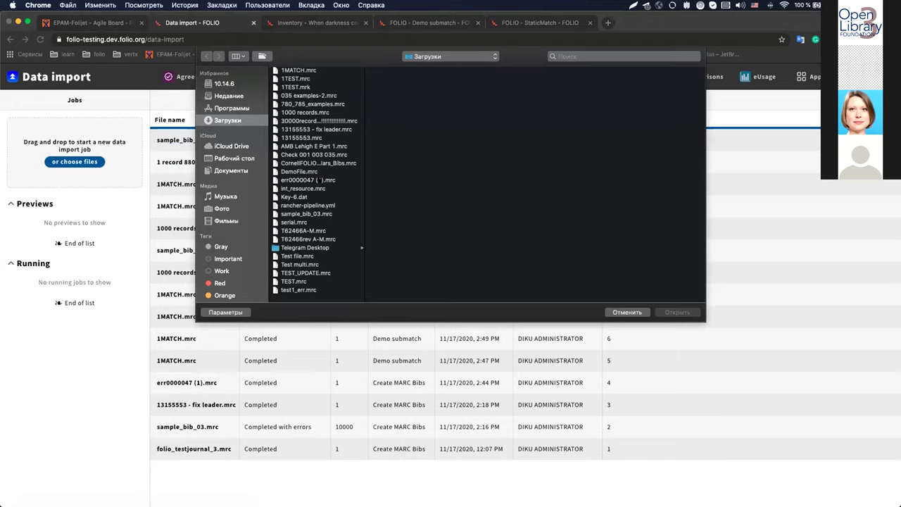
{"action": "left_click", "coordinate": [306, 214]}
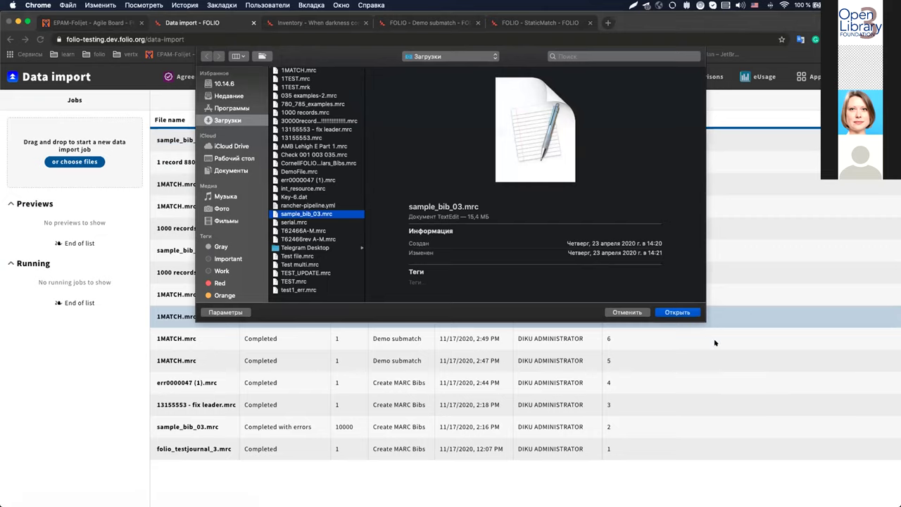
{"action": "left_click", "coordinate": [677, 312]}
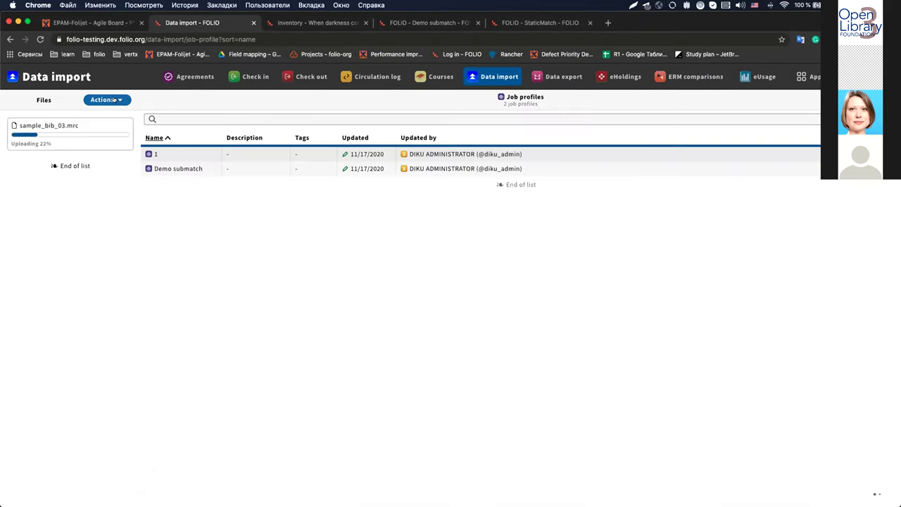
{"action": "left_click", "coordinate": [111, 102]}
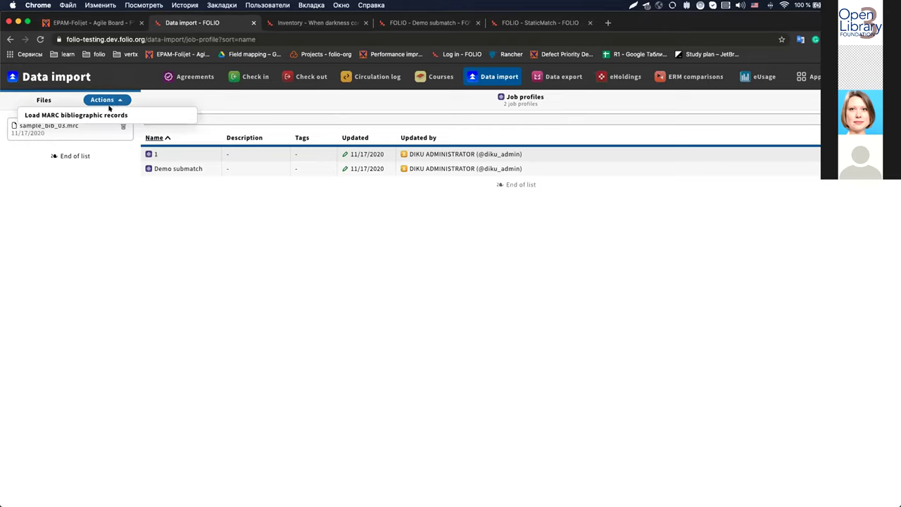
{"action": "left_click", "coordinate": [105, 114]}
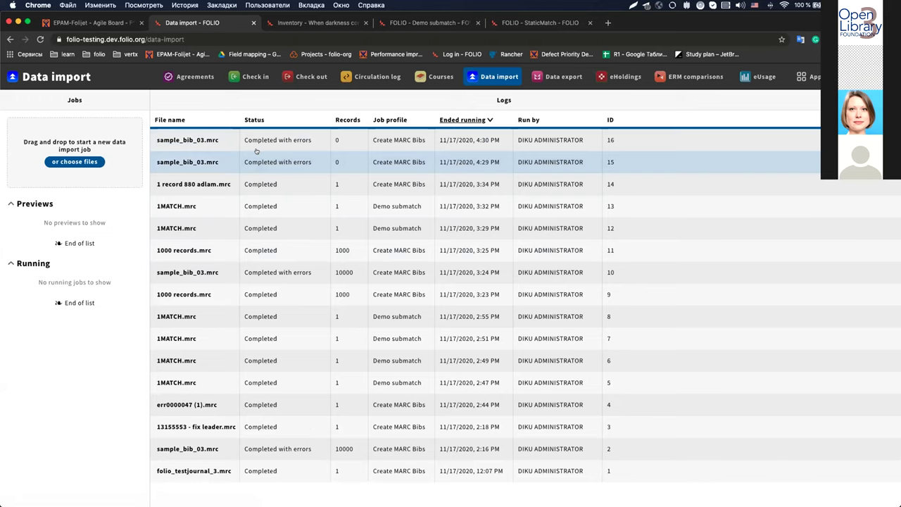
{"action": "scroll", "coordinate": [231, 217], "scroll_direction": "down", "scroll_amount": 1}
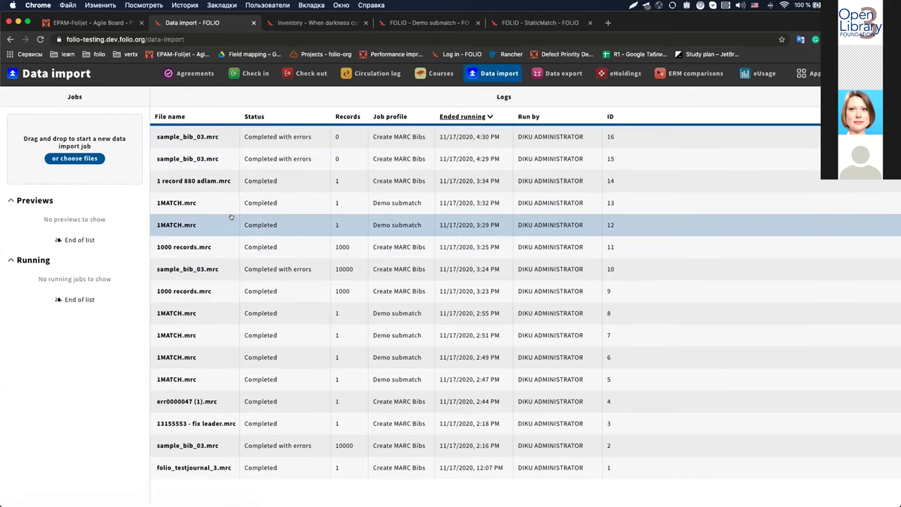
{"action": "scroll", "coordinate": [240, 211], "scroll_direction": "up", "scroll_amount": 1}
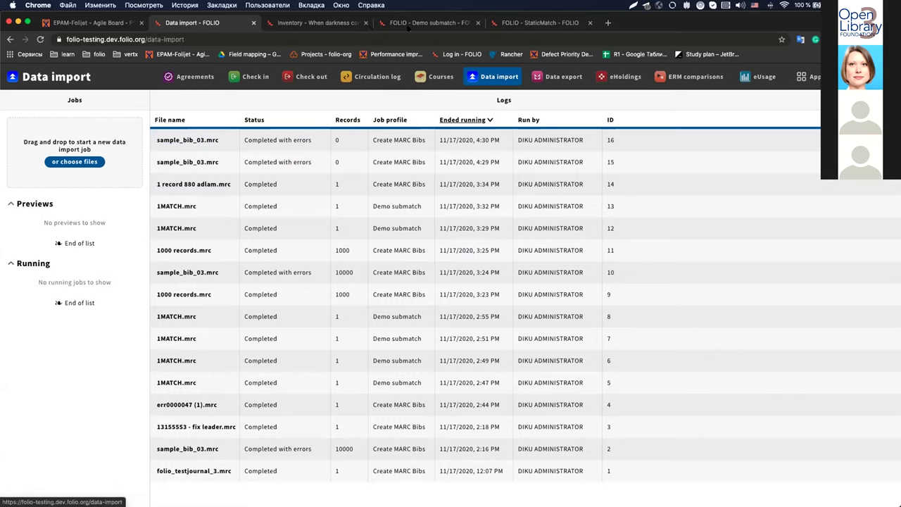
Show the When darkness comes instance in Inventory, and examine the match and action profiles in the Demo submatch job profile's overview
{"action": "left_click", "coordinate": [333, 24]}
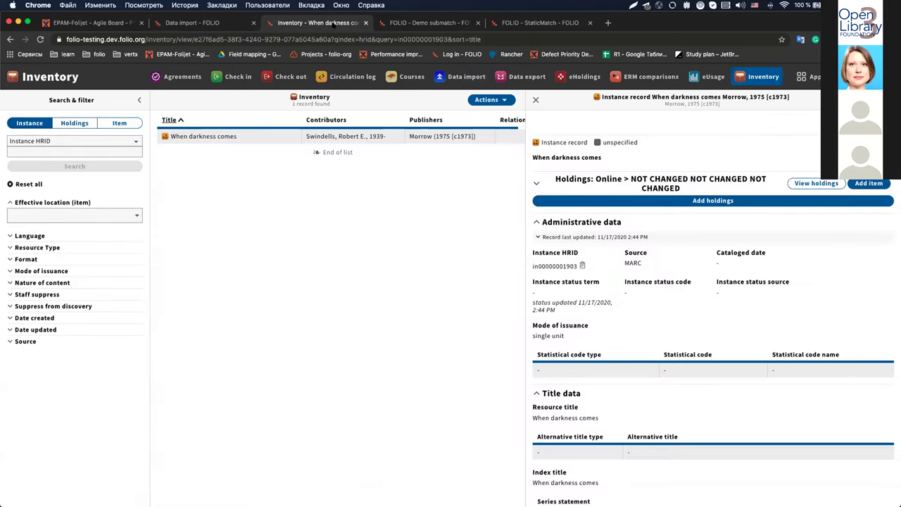
{"action": "left_click", "coordinate": [402, 21]}
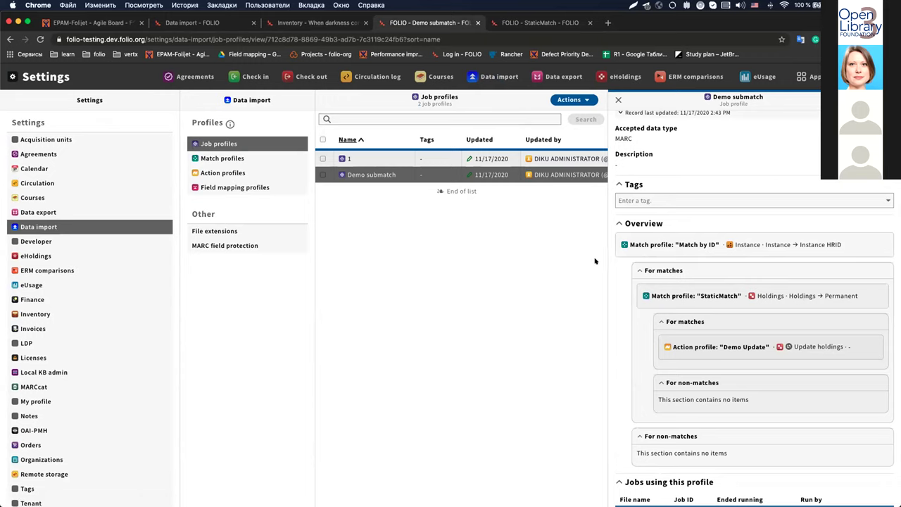
{"action": "left_click_drag", "start_coordinate": [599, 282], "coordinate": [587, 282]}
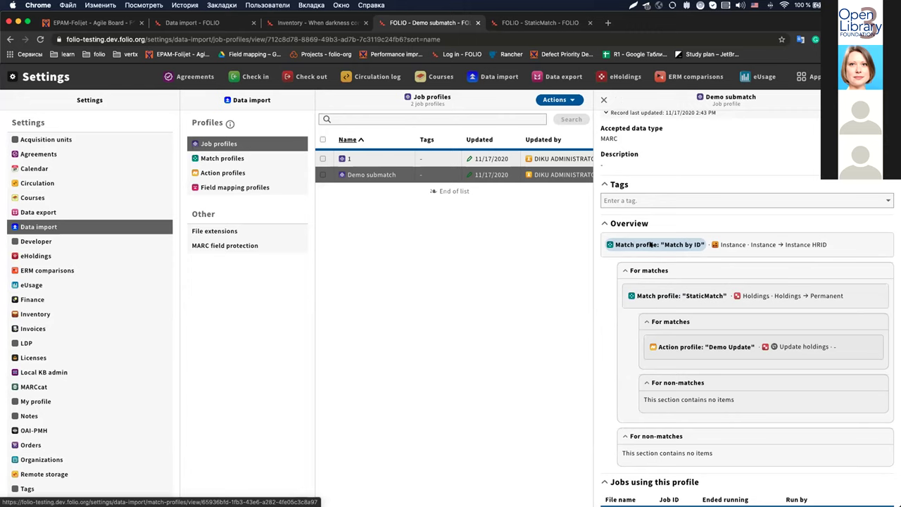
{"action": "scroll", "coordinate": [662, 211], "scroll_direction": "up", "scroll_amount": 2}
{"action": "scroll", "coordinate": [663, 209], "scroll_direction": "down", "scroll_amount": 2}
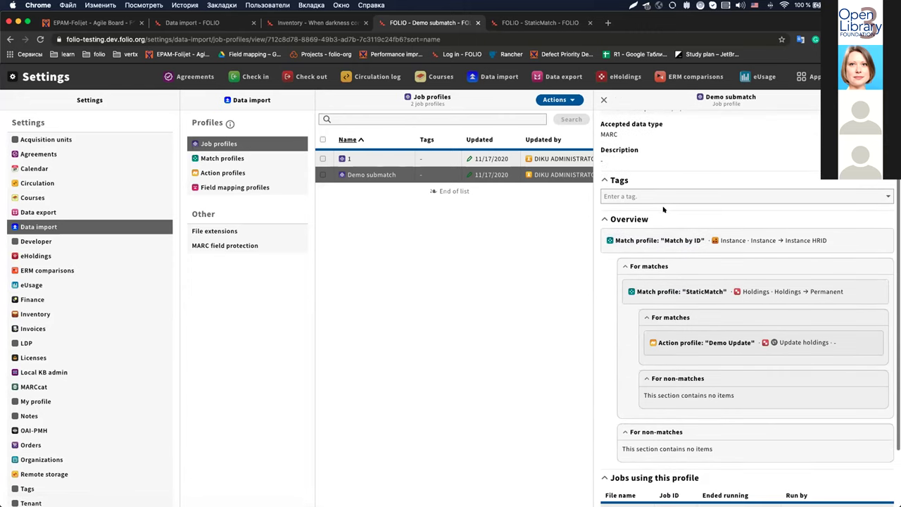
{"action": "scroll", "coordinate": [647, 239], "scroll_direction": "down", "scroll_amount": 1}
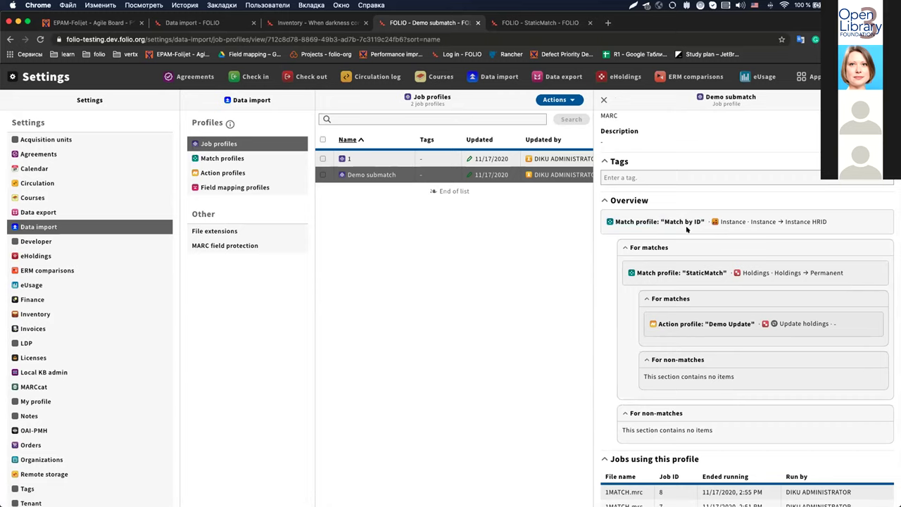
{"action": "double_click", "coordinate": [819, 221]}
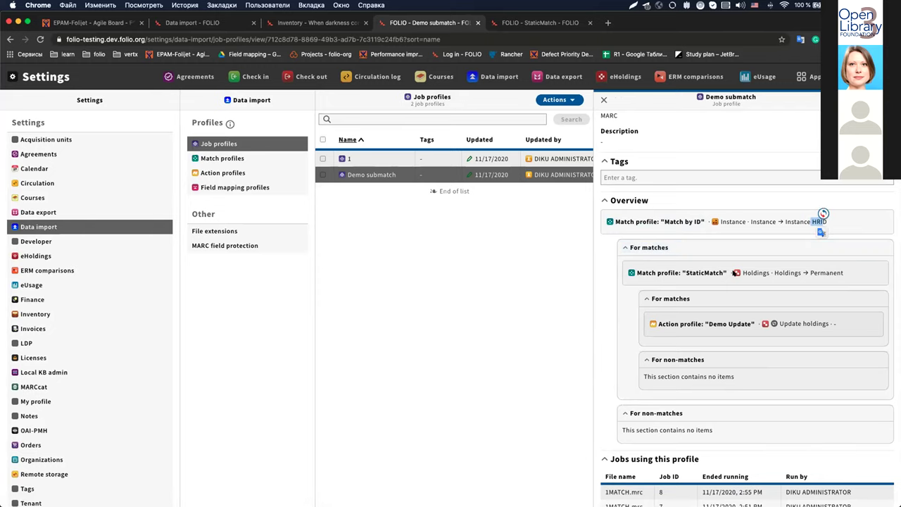
{"action": "left_click", "coordinate": [744, 270]}
{"action": "scroll", "coordinate": [770, 271], "scroll_direction": "down", "scroll_amount": 1}
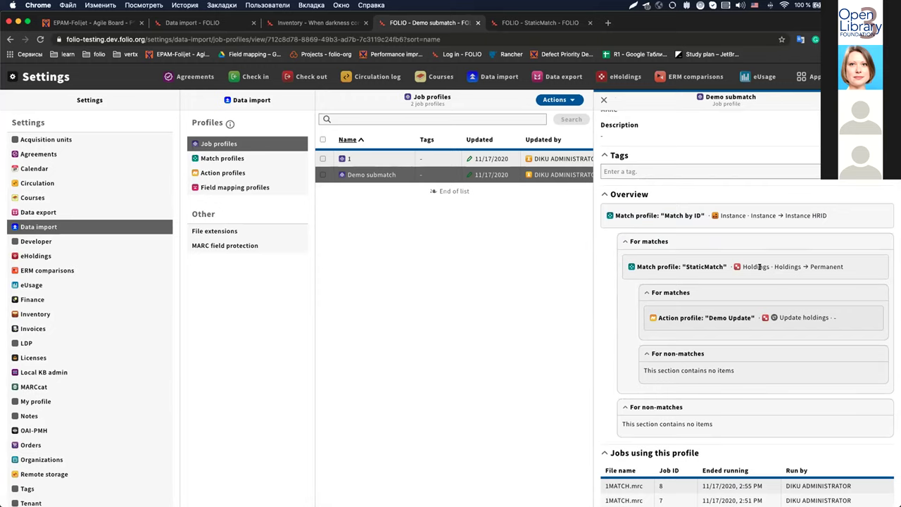
{"action": "scroll", "coordinate": [759, 267], "scroll_direction": "down", "scroll_amount": 1}
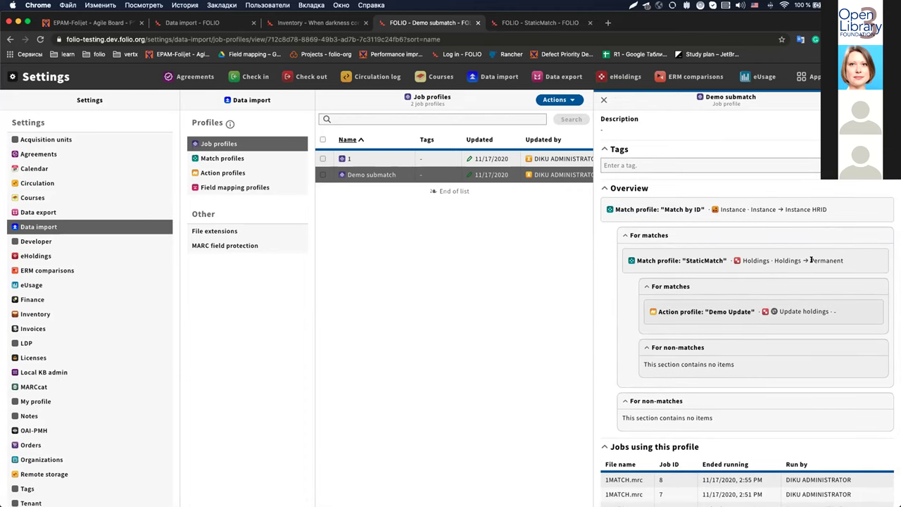
Show the StaticMatch match profile and examine its compared record types and match criteria
{"action": "left_click", "coordinate": [558, 23]}
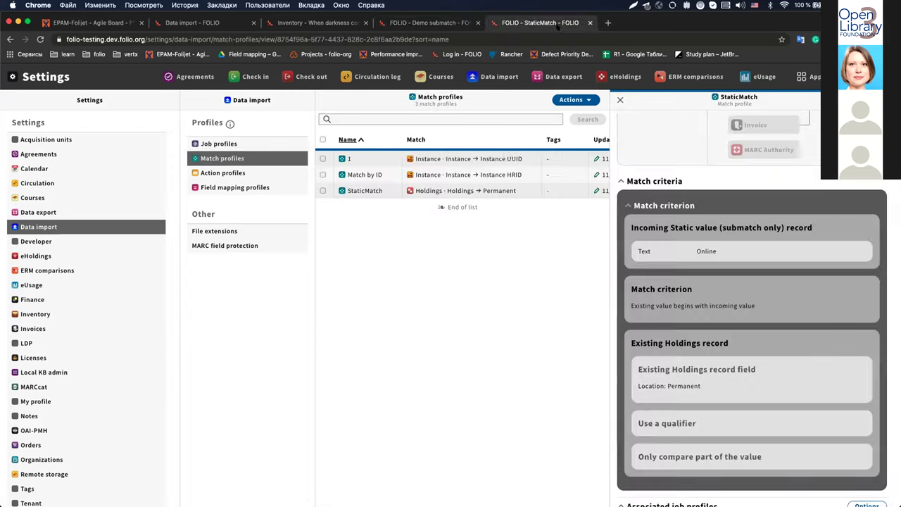
{"action": "scroll", "coordinate": [696, 367], "scroll_direction": "up", "scroll_amount": 3}
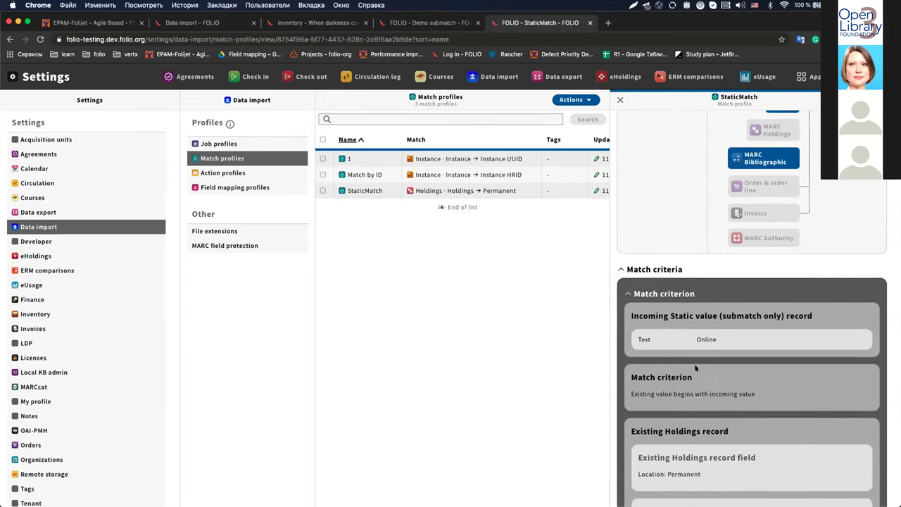
{"action": "scroll", "coordinate": [696, 368], "scroll_direction": "up", "scroll_amount": 8}
{"action": "scroll", "coordinate": [696, 367], "scroll_direction": "down", "scroll_amount": 7}
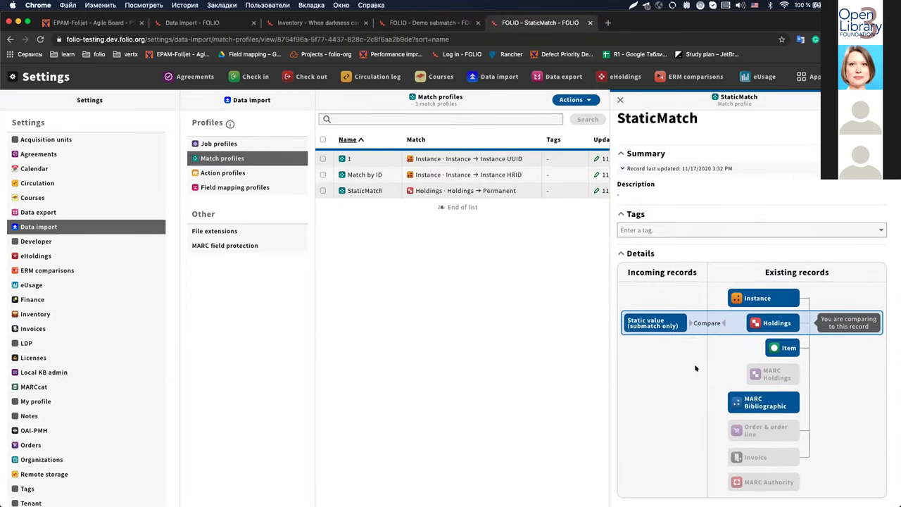
{"action": "scroll", "coordinate": [695, 367], "scroll_direction": "down", "scroll_amount": 2}
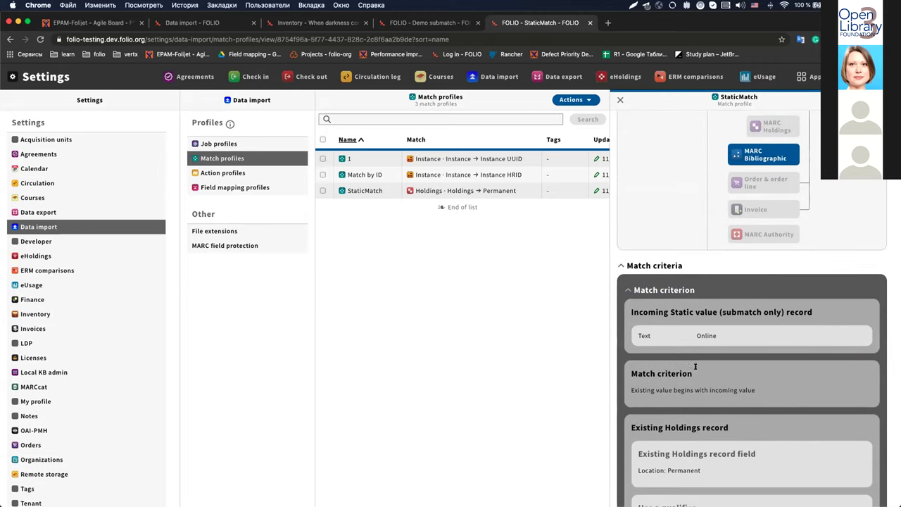
{"action": "scroll", "coordinate": [695, 368], "scroll_direction": "up", "scroll_amount": 8}
{"action": "scroll", "coordinate": [658, 355], "scroll_direction": "down", "scroll_amount": 1}
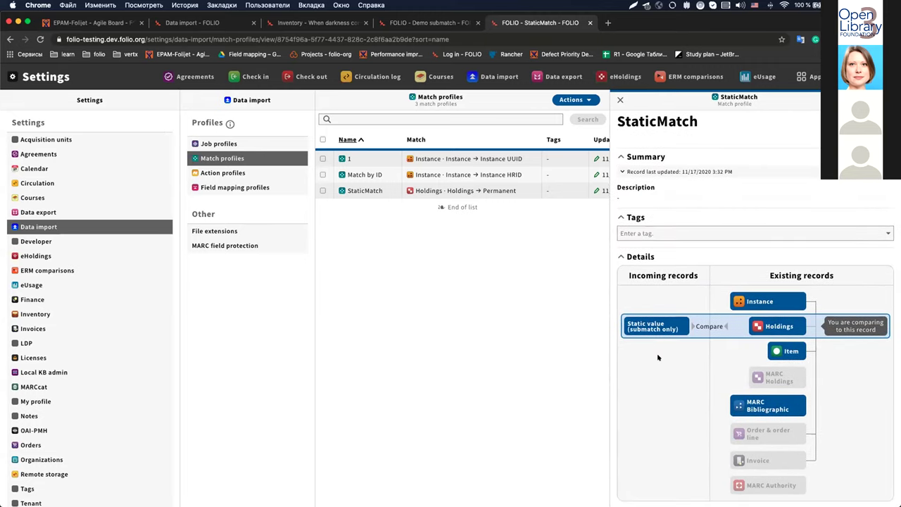
{"action": "scroll", "coordinate": [657, 327], "scroll_direction": "down", "scroll_amount": 1}
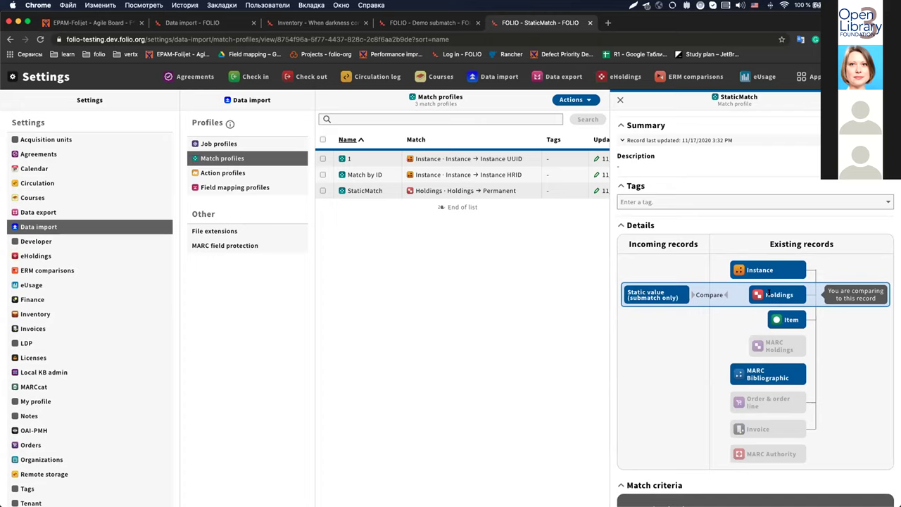
{"action": "scroll", "coordinate": [768, 295], "scroll_direction": "down", "scroll_amount": 8}
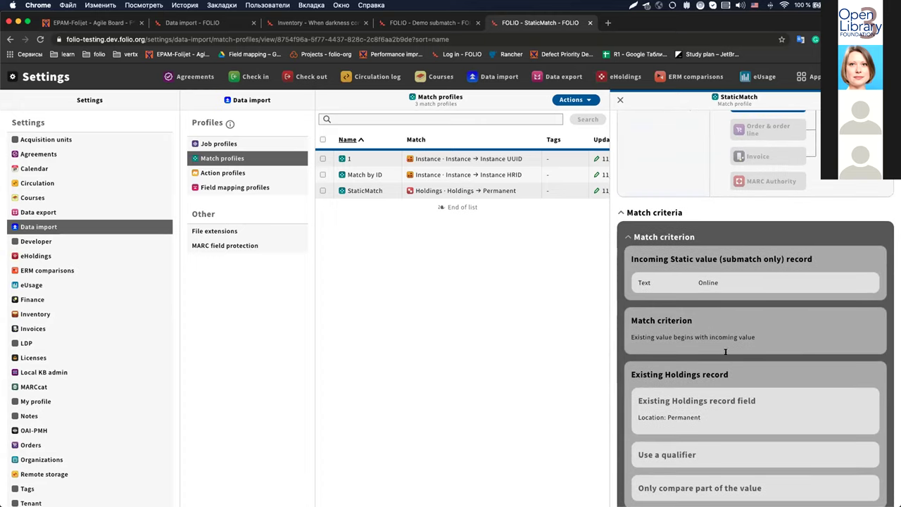
Highlight the static text value Online in StaticMatch's match criterion, and review the criterion and the existing Holdings record field
{"action": "left_click_drag", "start_coordinate": [695, 282], "coordinate": [718, 282]}
{"action": "left_click", "coordinate": [733, 282]}
{"action": "scroll", "coordinate": [718, 316], "scroll_direction": "down", "scroll_amount": 3}
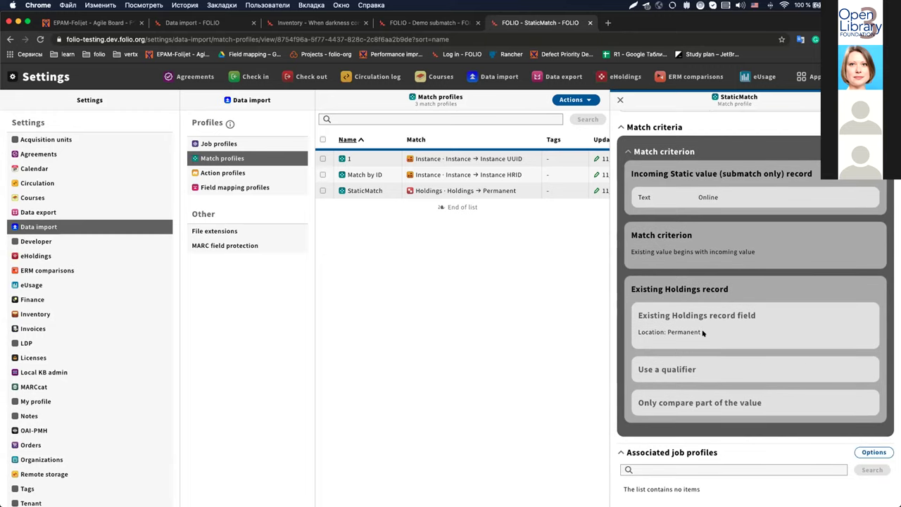
{"action": "scroll", "coordinate": [703, 341], "scroll_direction": "up", "scroll_amount": 2}
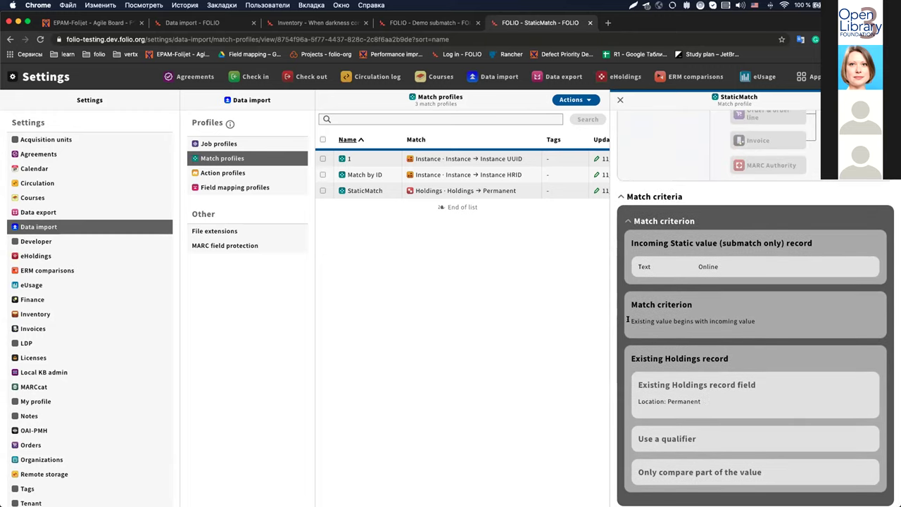
{"action": "mouse_move", "coordinate": [686, 321]}
{"action": "left_click_drag", "start_coordinate": [698, 266], "coordinate": [717, 267]}
{"action": "scroll", "coordinate": [679, 267], "scroll_direction": "up", "scroll_amount": 5}
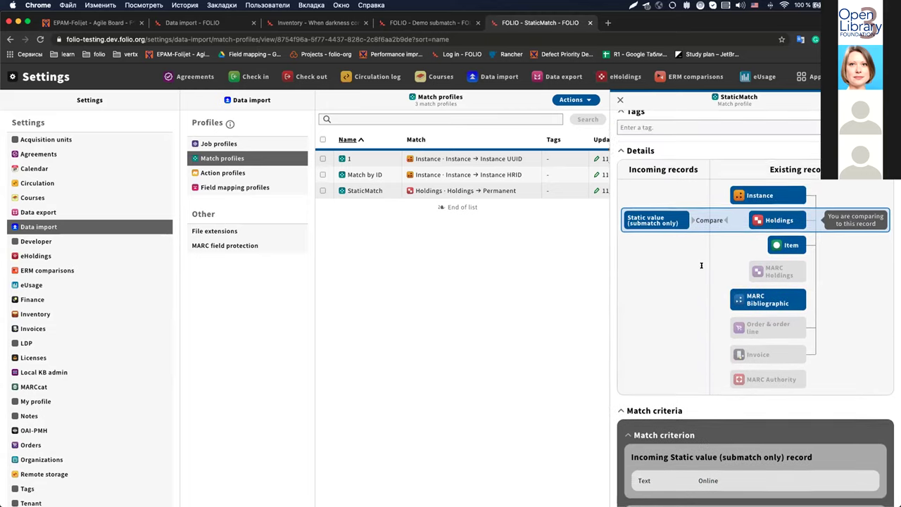
View the Online holdings record of the When darkness comes instance in Inventory, highlight its call number fields, and close the record
{"action": "left_click", "coordinate": [445, 23]}
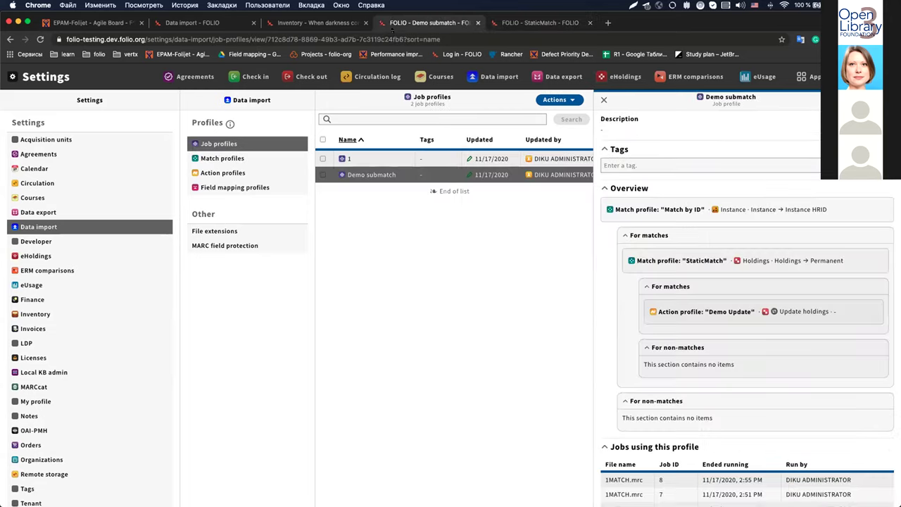
{"action": "left_click", "coordinate": [312, 24]}
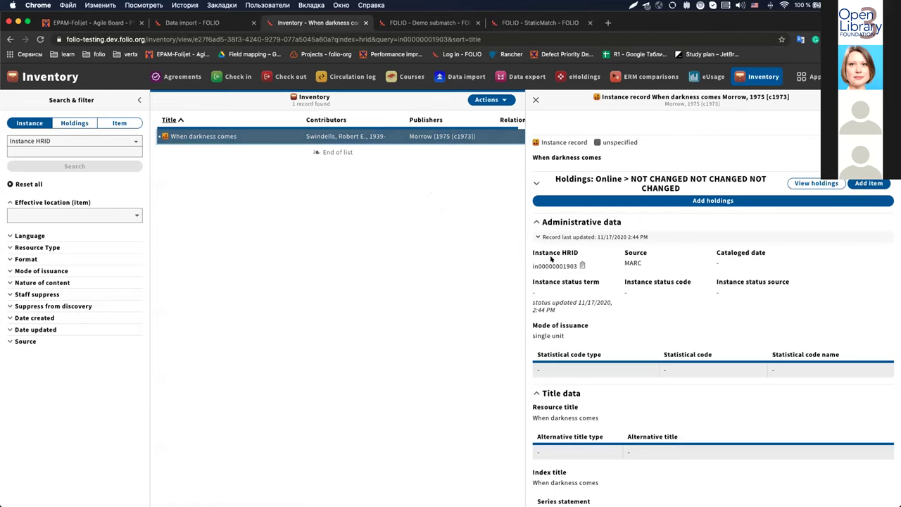
{"action": "left_click", "coordinate": [830, 185]}
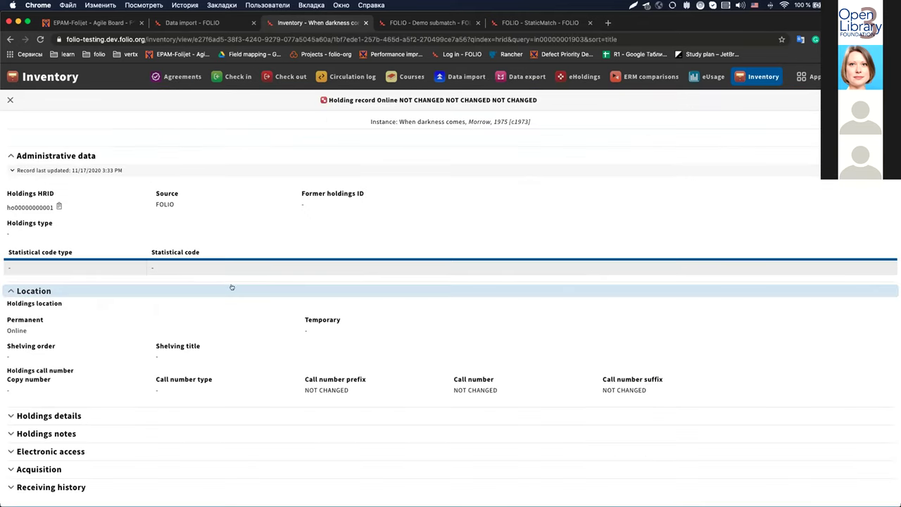
{"action": "left_click_drag", "start_coordinate": [304, 388], "coordinate": [632, 384]}
{"action": "left_click", "coordinate": [423, 388]}
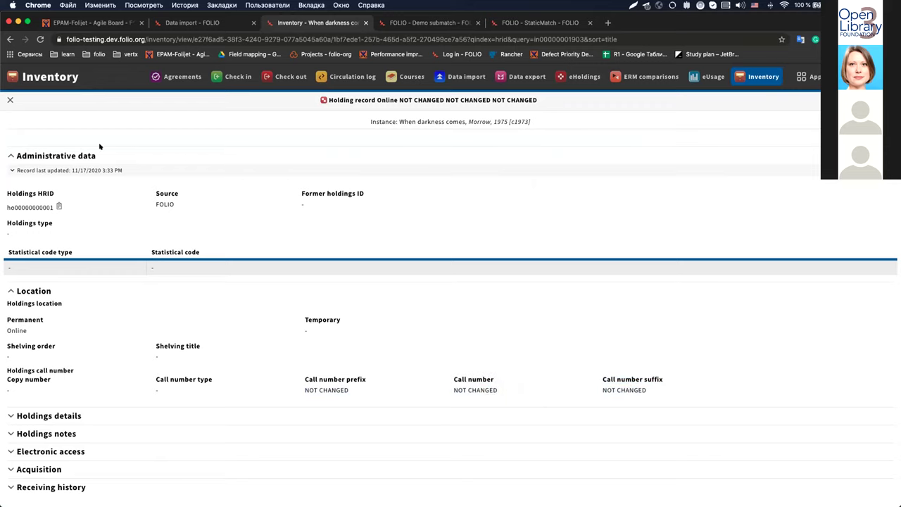
{"action": "left_click", "coordinate": [11, 99]}
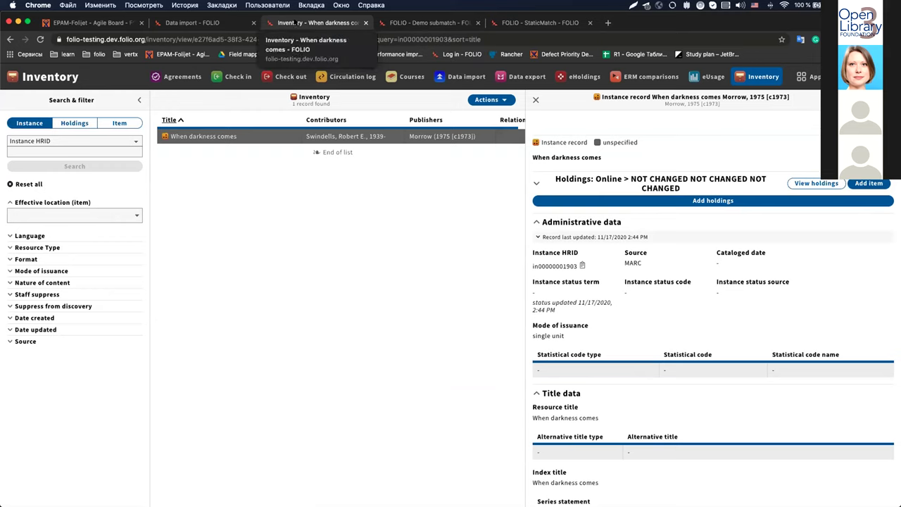
Try to load 1MATCH.mrc for a new import job in Data import, dismissing the error message before retrying
{"action": "left_click", "coordinate": [190, 23]}
{"action": "left_click", "coordinate": [74, 161]}
{"action": "key", "text": "Down"}
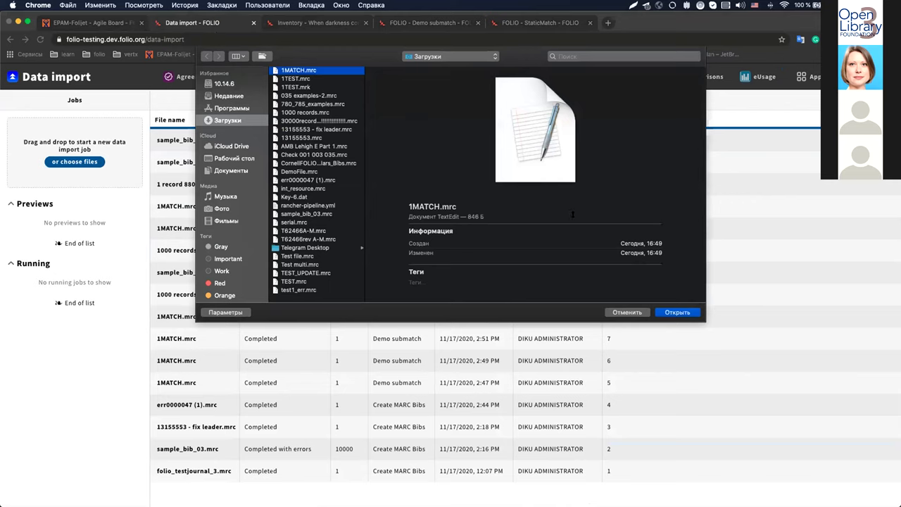
{"action": "key", "text": "Return"}
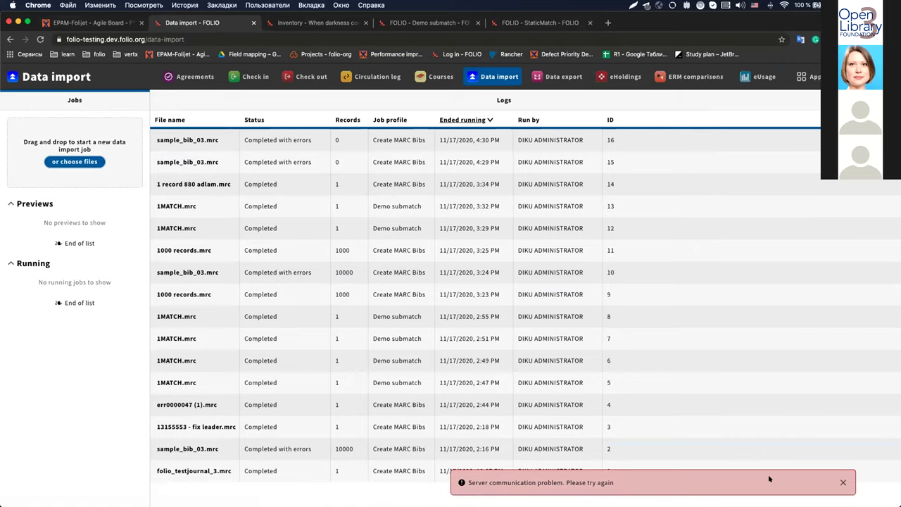
{"action": "left_click", "coordinate": [842, 482]}
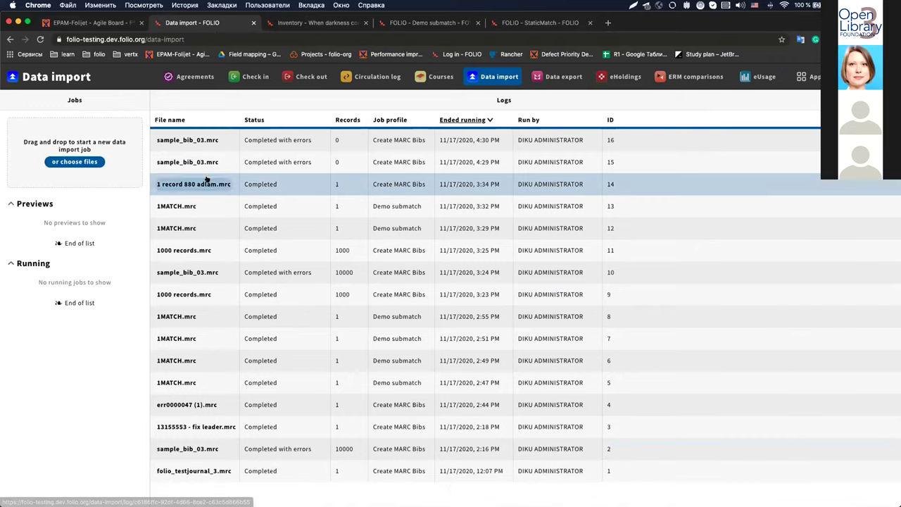
{"action": "left_click", "coordinate": [97, 163]}
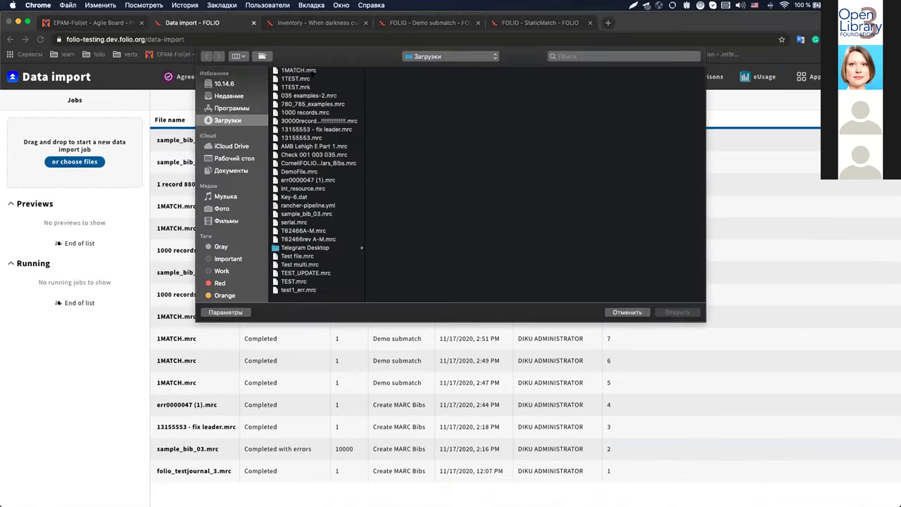
{"action": "left_click", "coordinate": [666, 311]}
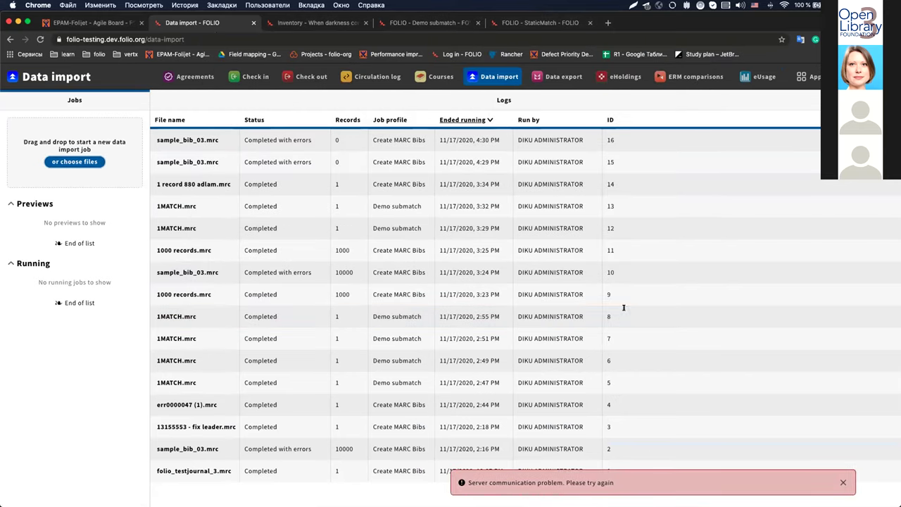
Reload the Data import page and try once more to load 1MATCH.mrc from the Загрузки folder
{"action": "left_click", "coordinate": [41, 39]}
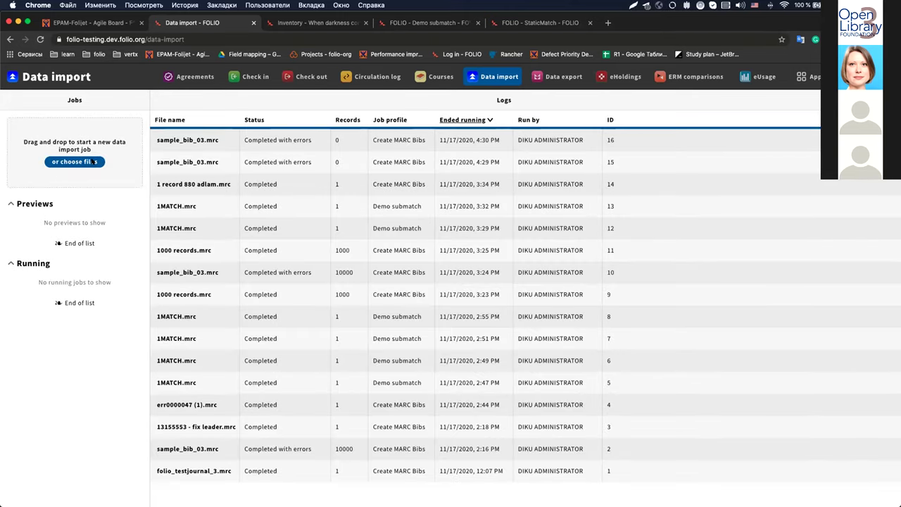
{"action": "left_click", "coordinate": [92, 161]}
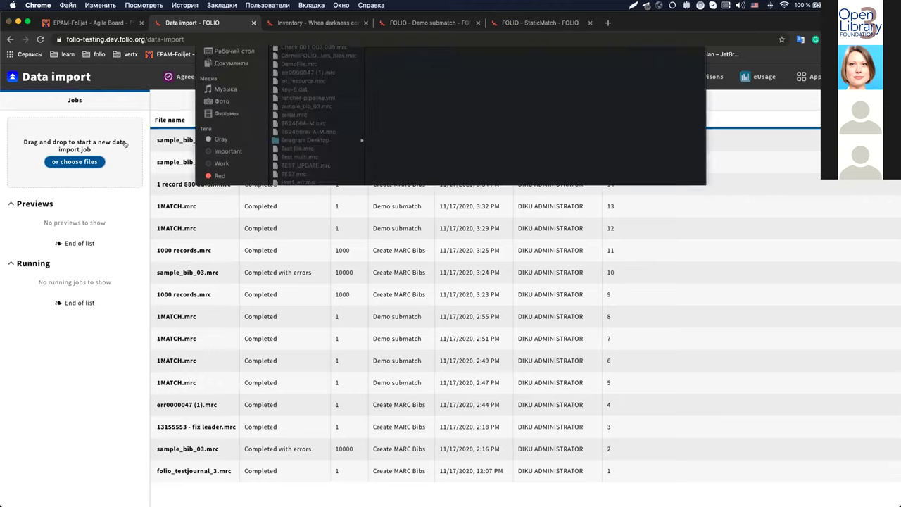
{"action": "left_click", "coordinate": [299, 70]}
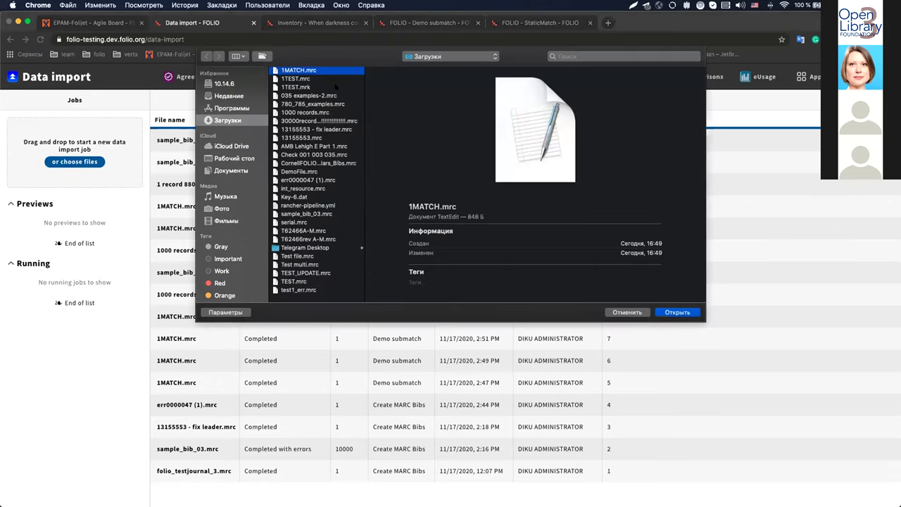
{"action": "left_click", "coordinate": [684, 312]}
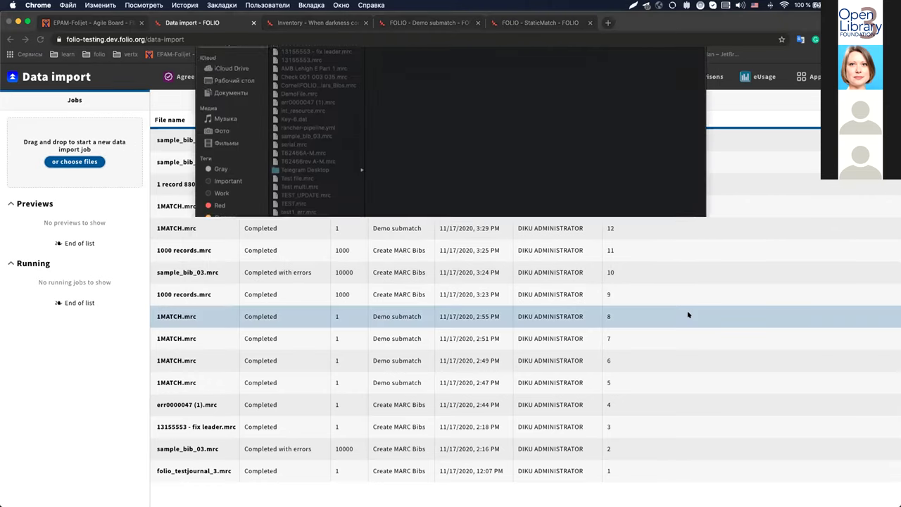
{"action": "left_click", "coordinate": [628, 312]}
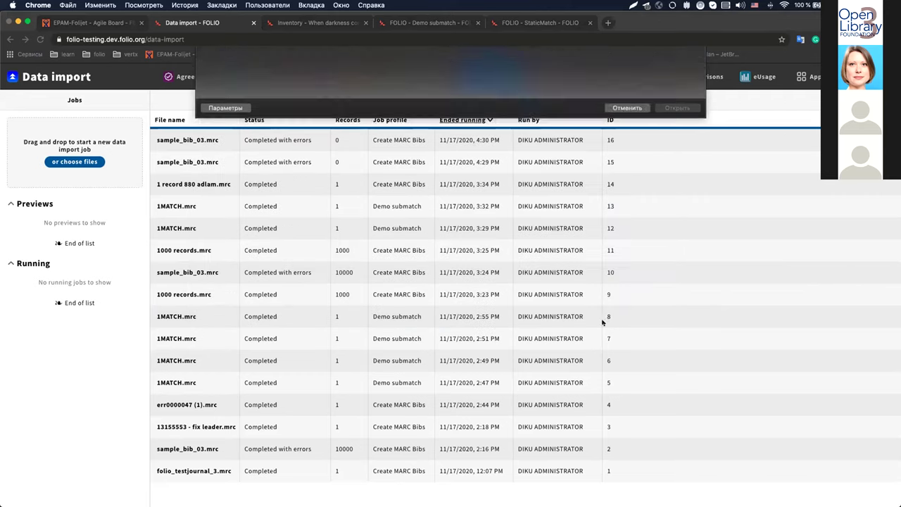
{"action": "key", "text": "super+Tab"}
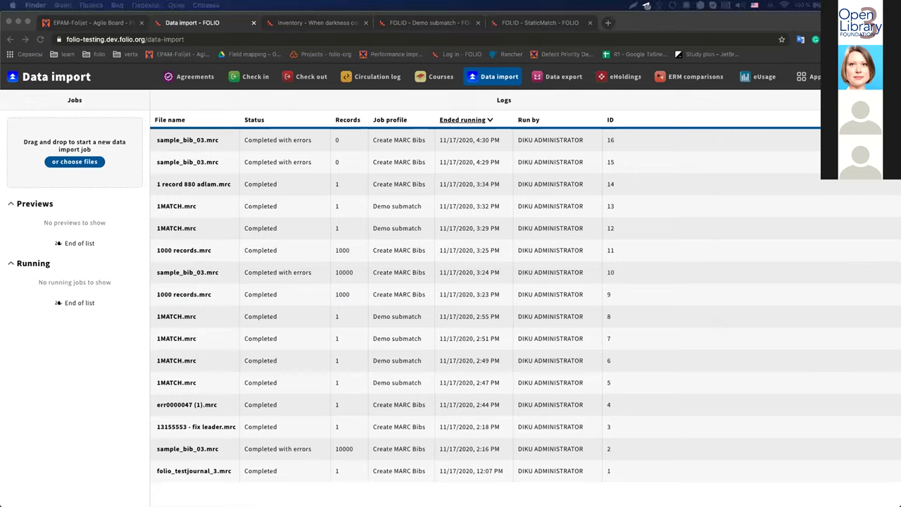
{"action": "left_click_drag", "start_coordinate": [193, 470], "coordinate": [82, 166]}
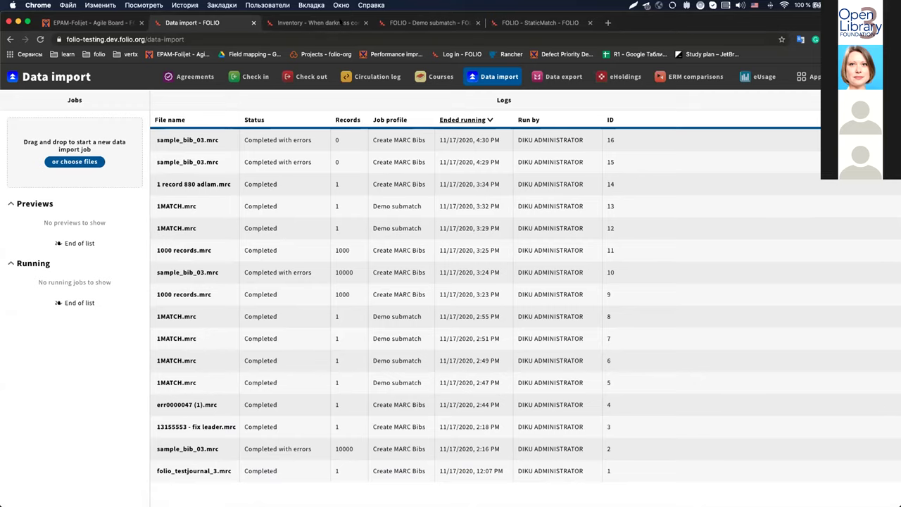
Revisit the Demo submatch job profile and the StaticMatch match profile, and return to the When darkness comes instance in Inventory
{"action": "key", "text": "ctrl+Tab"}
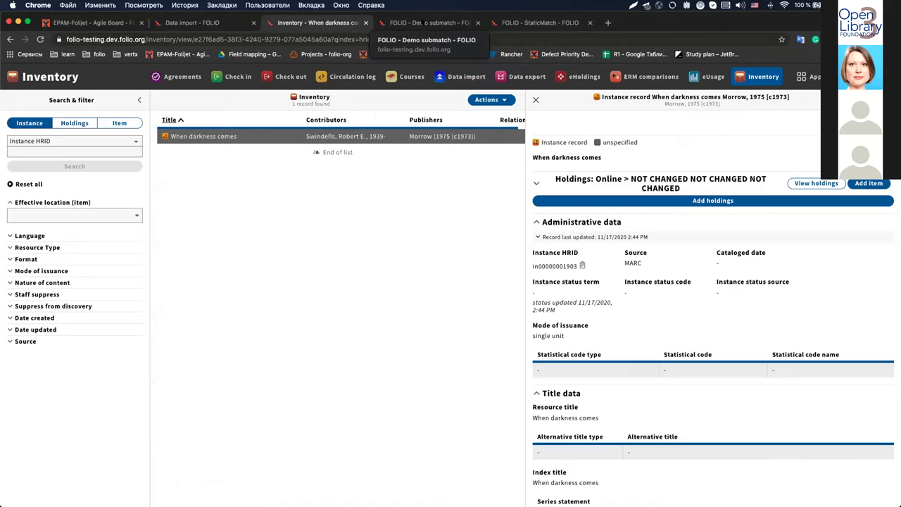
{"action": "left_click", "coordinate": [426, 22]}
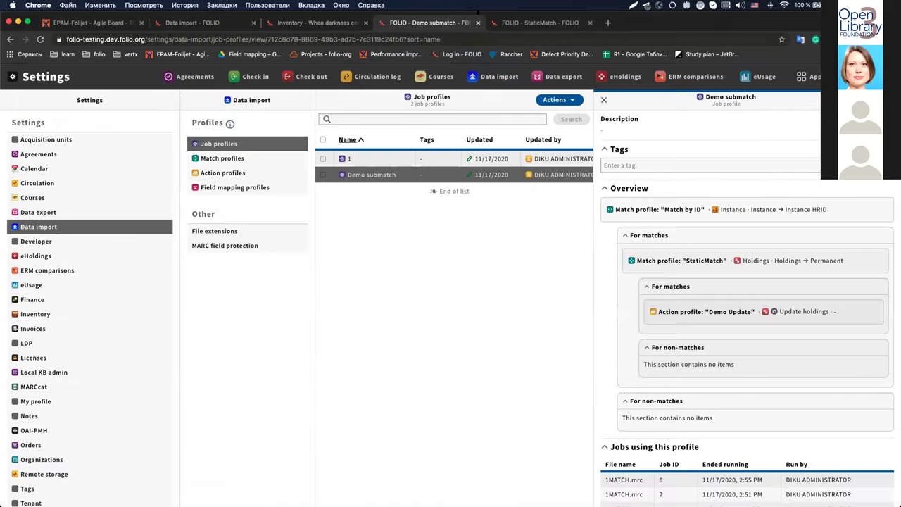
{"action": "left_click", "coordinate": [521, 23]}
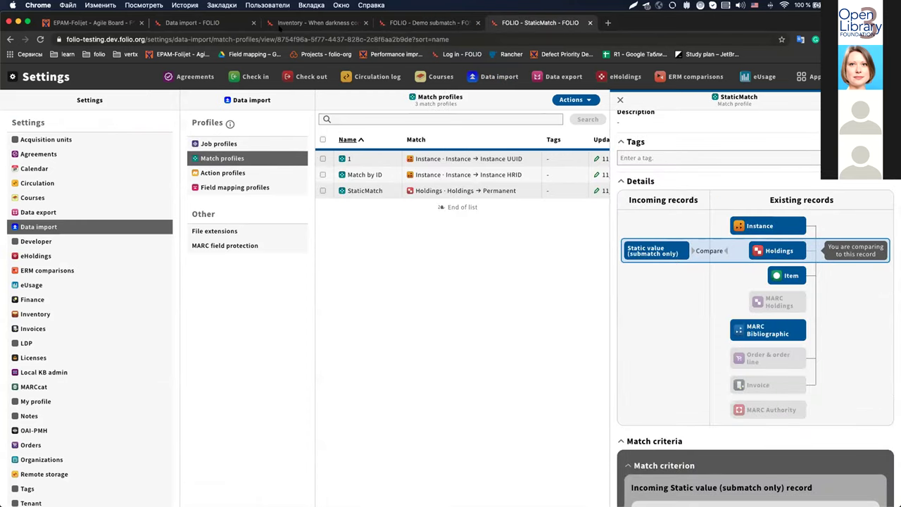
{"action": "left_click", "coordinate": [280, 24]}
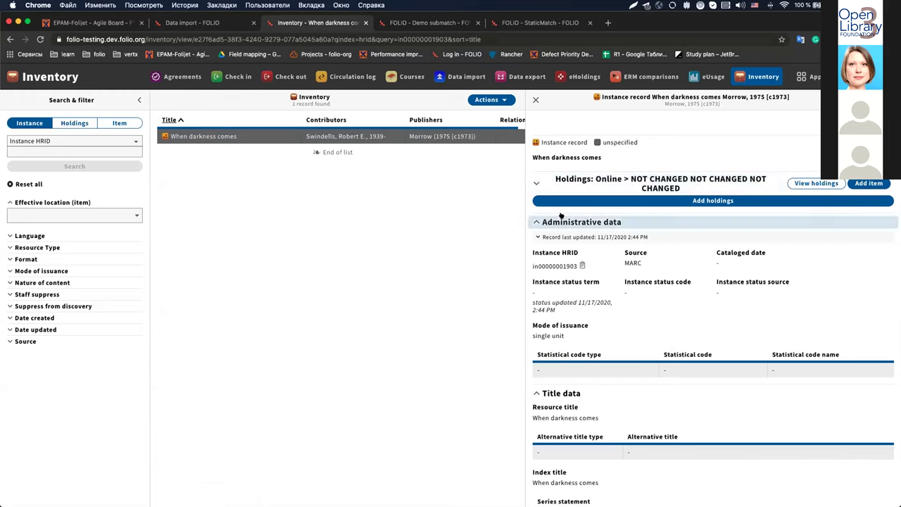
Show the Demo submatch job profile again and review its summary and the nested match and action profiles in its overview
{"action": "left_click", "coordinate": [401, 26]}
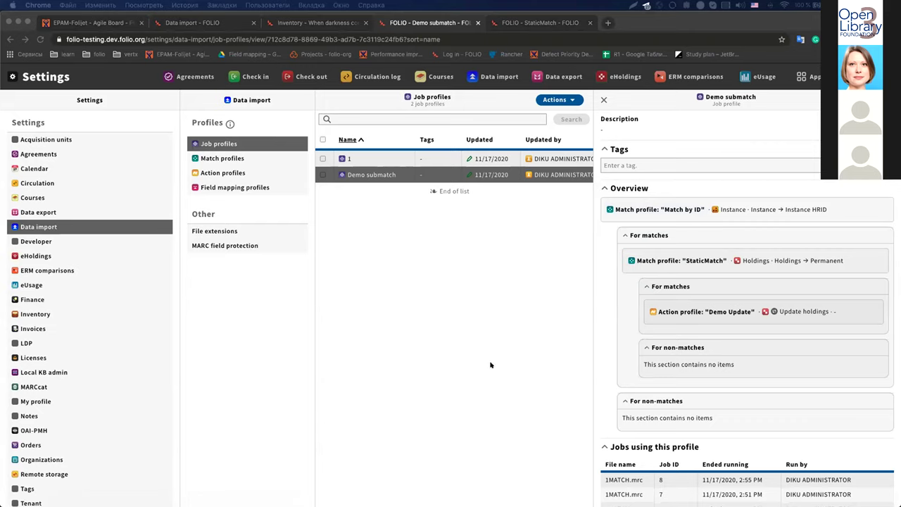
{"action": "left_click", "coordinate": [513, 298]}
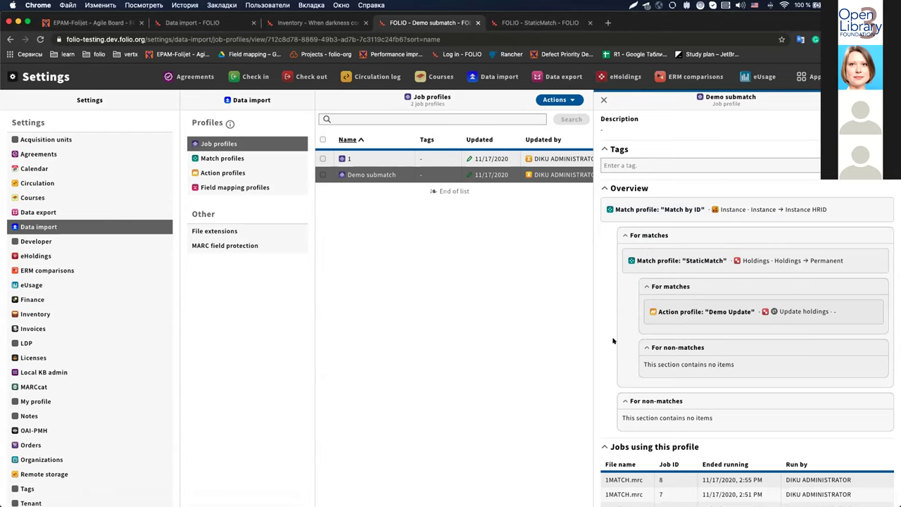
{"action": "scroll", "coordinate": [613, 340], "scroll_direction": "down", "scroll_amount": 1}
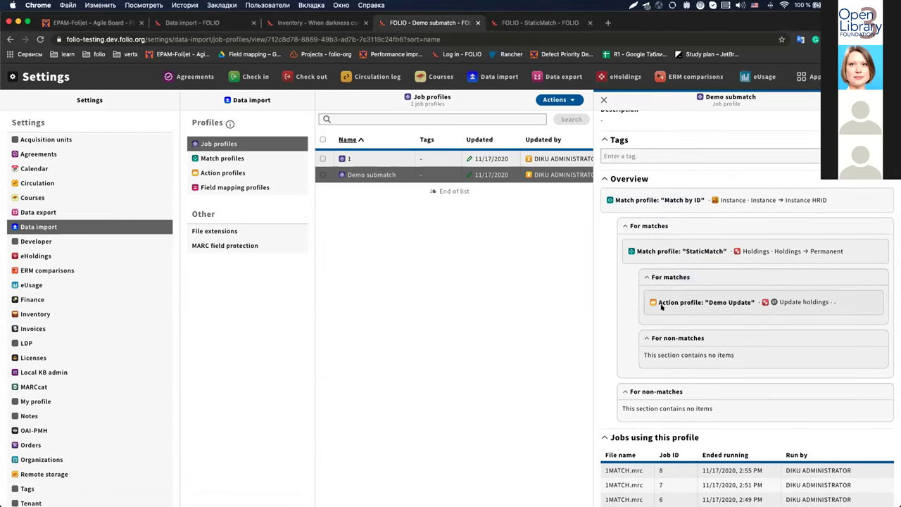
{"action": "scroll", "coordinate": [657, 312], "scroll_direction": "up", "scroll_amount": 2}
{"action": "scroll", "coordinate": [657, 312], "scroll_direction": "up", "scroll_amount": 3}
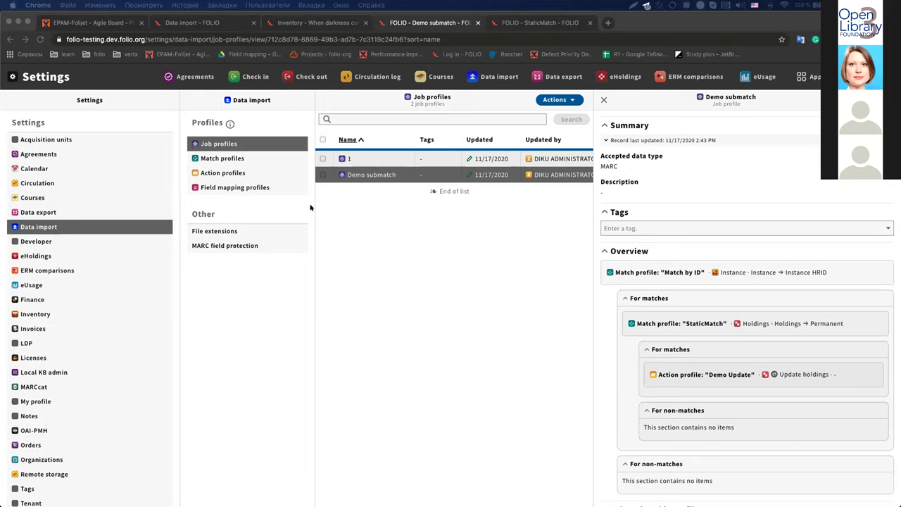
Open the Match by ID match profile from the Demo submatch job profile and review its comparison of incoming and existing records
{"action": "left_click", "coordinate": [424, 22]}
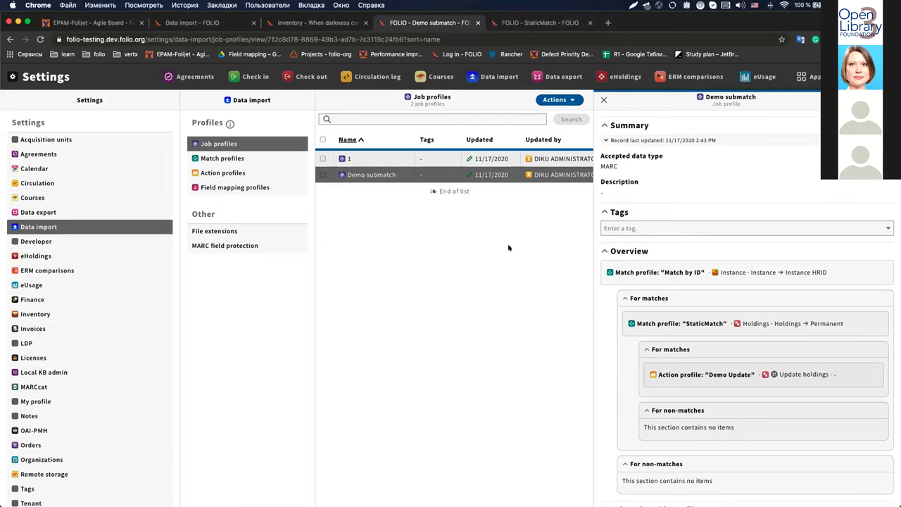
{"action": "left_click", "coordinate": [512, 20]}
{"action": "left_click", "coordinate": [422, 23]}
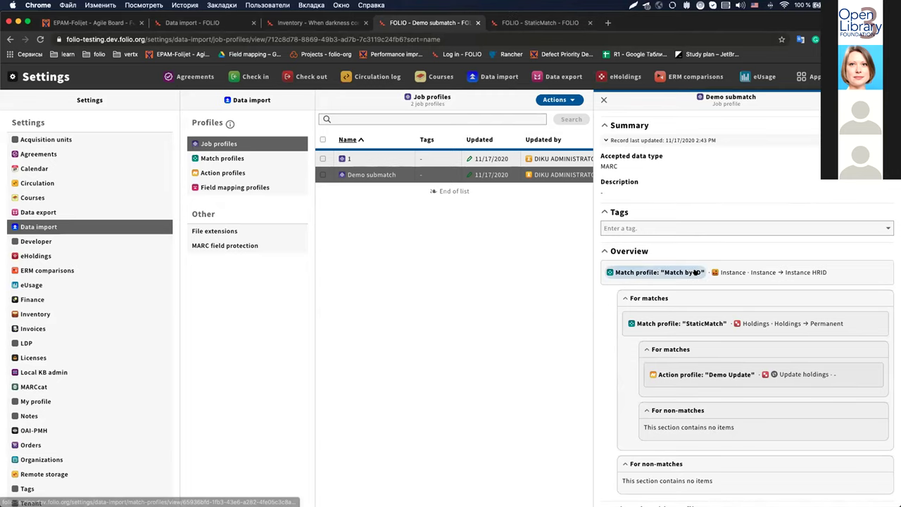
{"action": "left_click", "coordinate": [659, 271]}
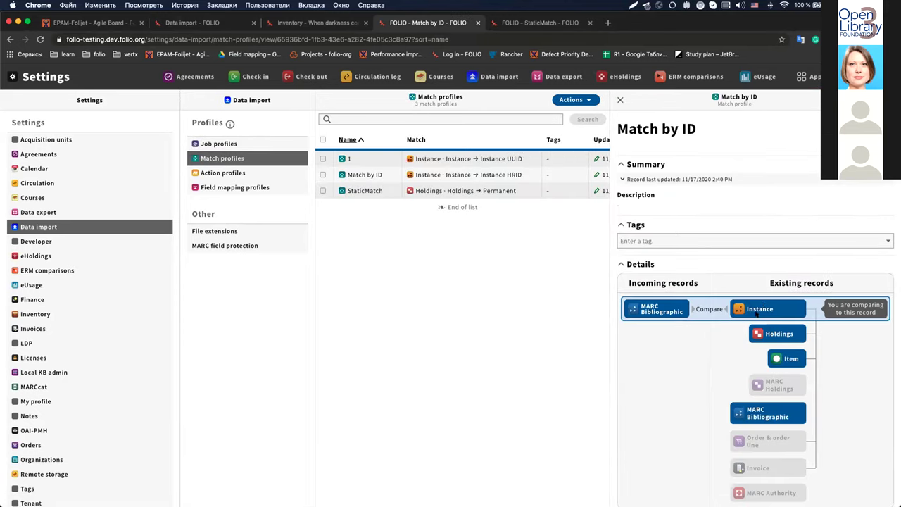
{"action": "scroll", "coordinate": [762, 304], "scroll_direction": "down", "scroll_amount": 2}
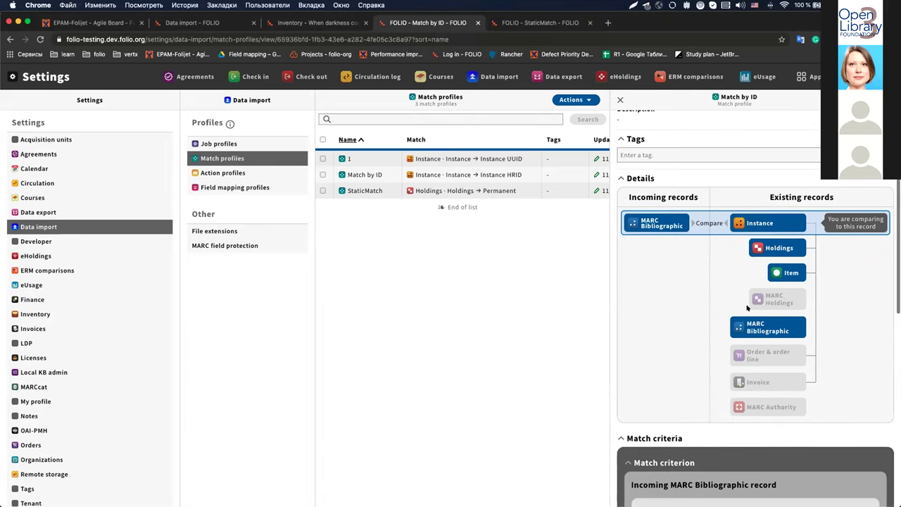
{"action": "scroll", "coordinate": [747, 308], "scroll_direction": "down", "scroll_amount": 2}
{"action": "scroll", "coordinate": [748, 307], "scroll_direction": "down", "scroll_amount": 3}
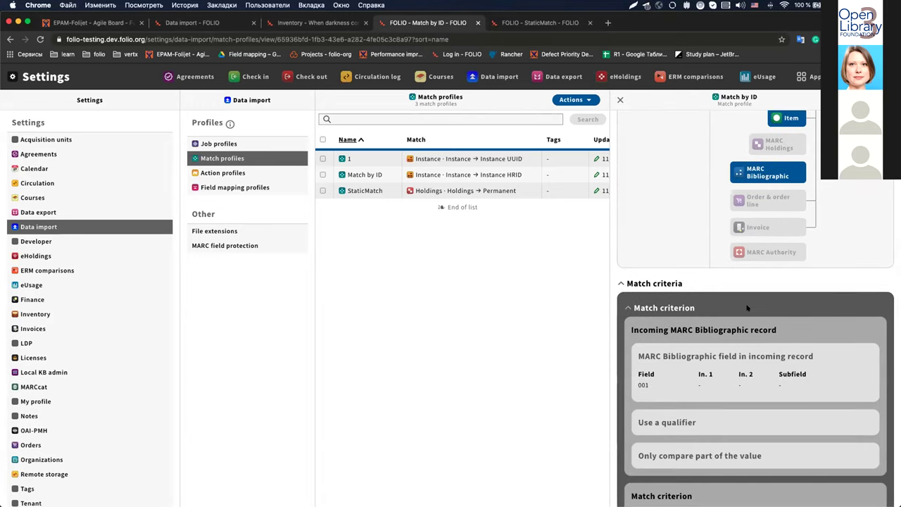
{"action": "scroll", "coordinate": [748, 308], "scroll_direction": "up", "scroll_amount": 2}
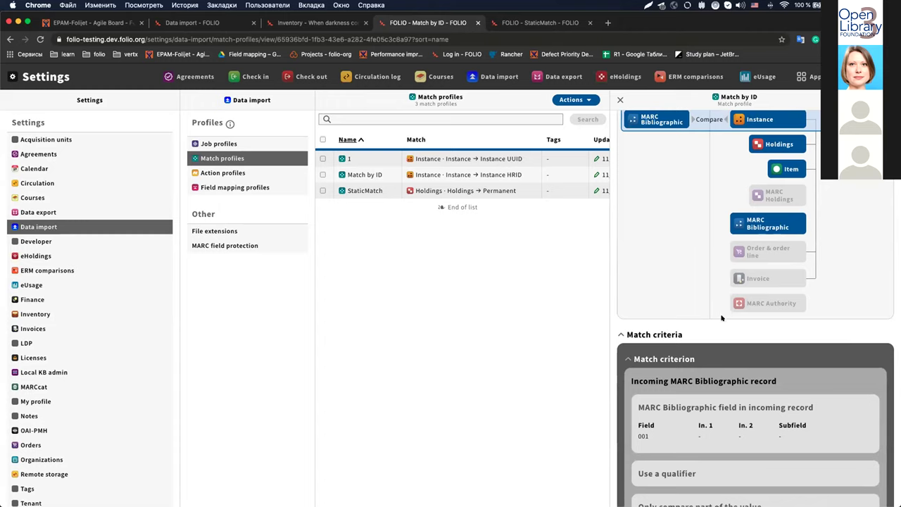
{"action": "scroll", "coordinate": [721, 318], "scroll_direction": "down", "scroll_amount": 1}
{"action": "scroll", "coordinate": [721, 319], "scroll_direction": "up", "scroll_amount": 2}
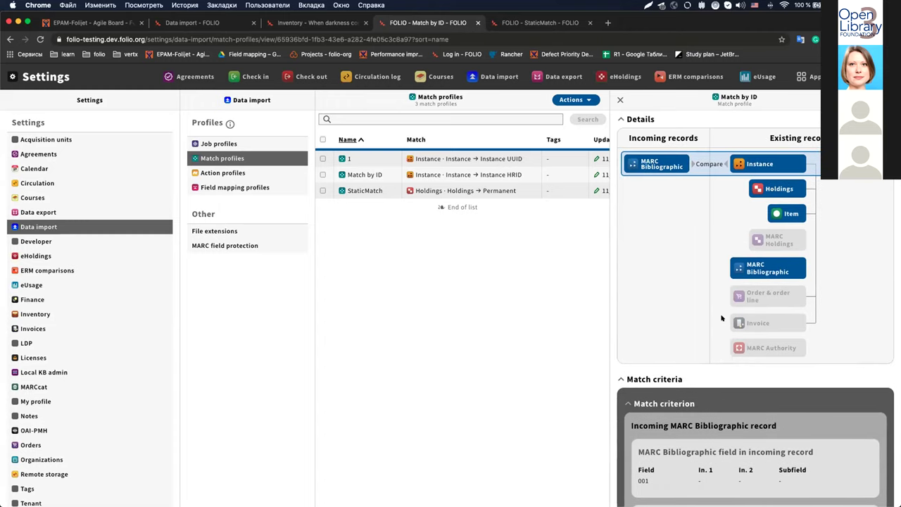
{"action": "scroll", "coordinate": [721, 319], "scroll_direction": "down", "scroll_amount": 2}
{"action": "scroll", "coordinate": [721, 319], "scroll_direction": "up", "scroll_amount": 3}
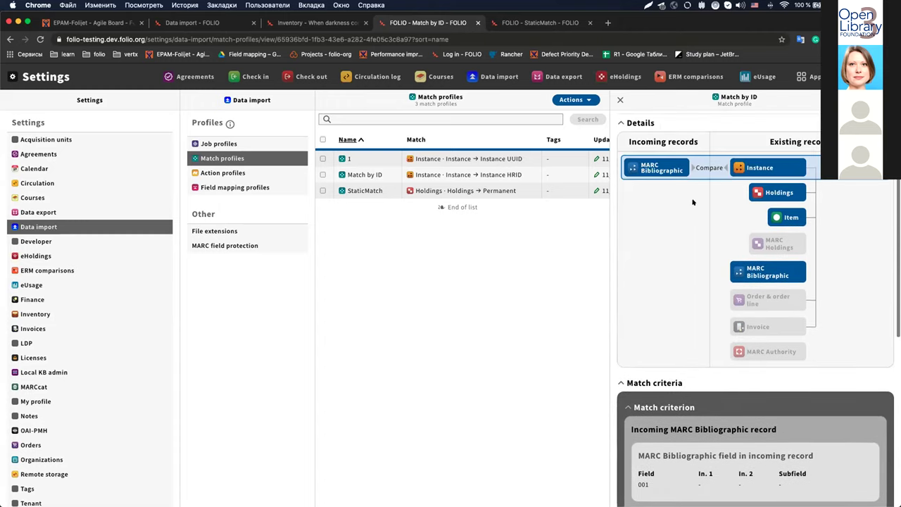
{"action": "scroll", "coordinate": [653, 177], "scroll_direction": "up", "scroll_amount": 1}
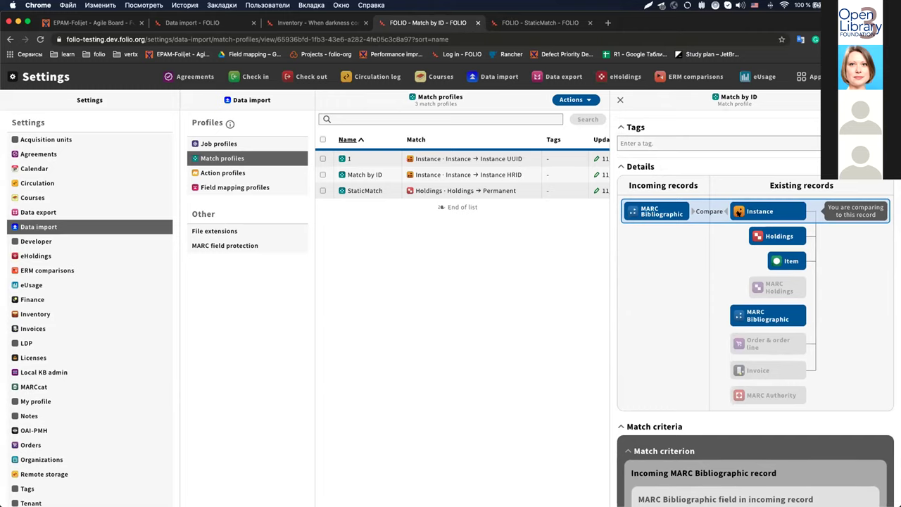
Examine the Match by ID match criteria, covering the incoming MARC Bibliographic field, the match criterion and the existing Instance record field
{"action": "scroll", "coordinate": [734, 245], "scroll_direction": "down", "scroll_amount": 5}
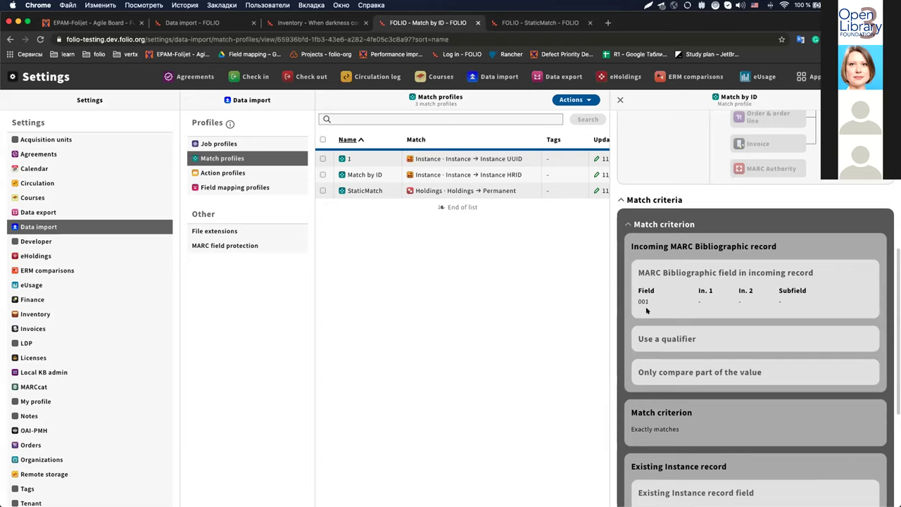
{"action": "scroll", "coordinate": [646, 311], "scroll_direction": "down", "scroll_amount": 1}
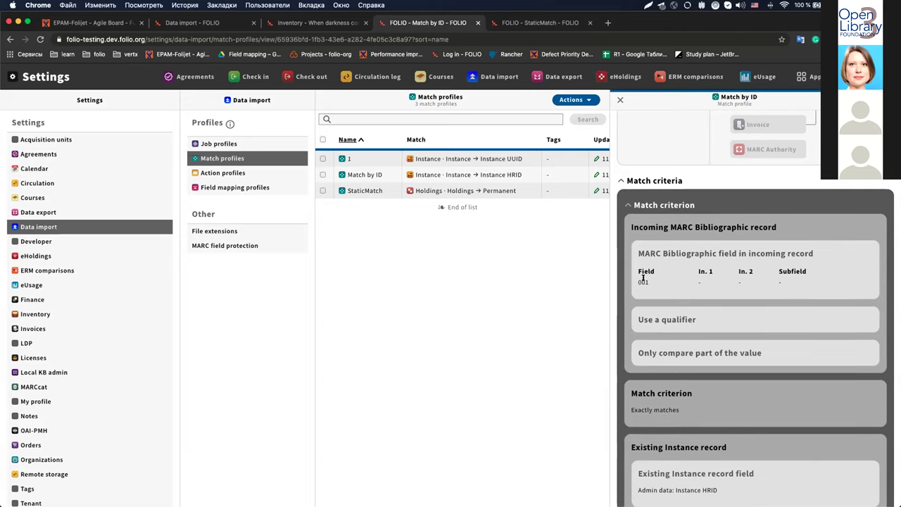
{"action": "scroll", "coordinate": [643, 278], "scroll_direction": "down", "scroll_amount": 1}
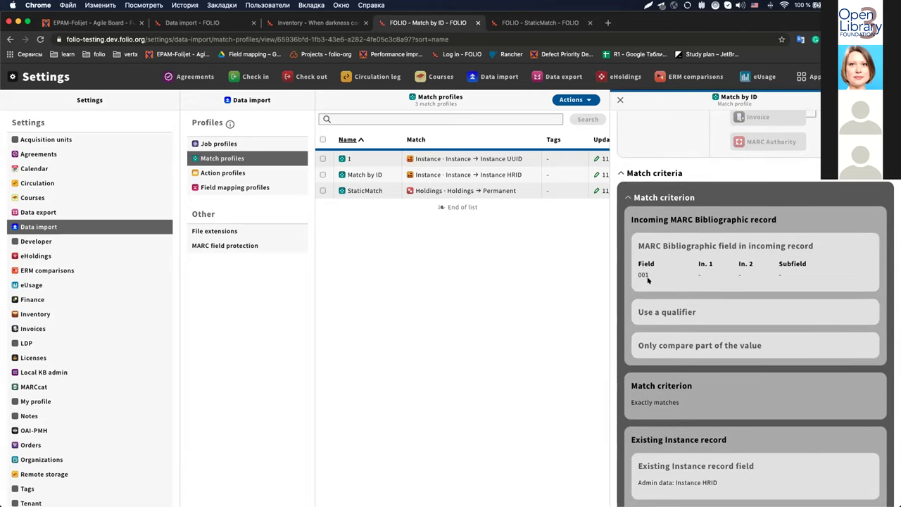
{"action": "scroll", "coordinate": [648, 280], "scroll_direction": "down", "scroll_amount": 1}
{"action": "scroll", "coordinate": [648, 280], "scroll_direction": "down", "scroll_amount": 3}
{"action": "left_click_drag", "start_coordinate": [675, 414], "coordinate": [709, 415]}
{"action": "left_click", "coordinate": [737, 414]}
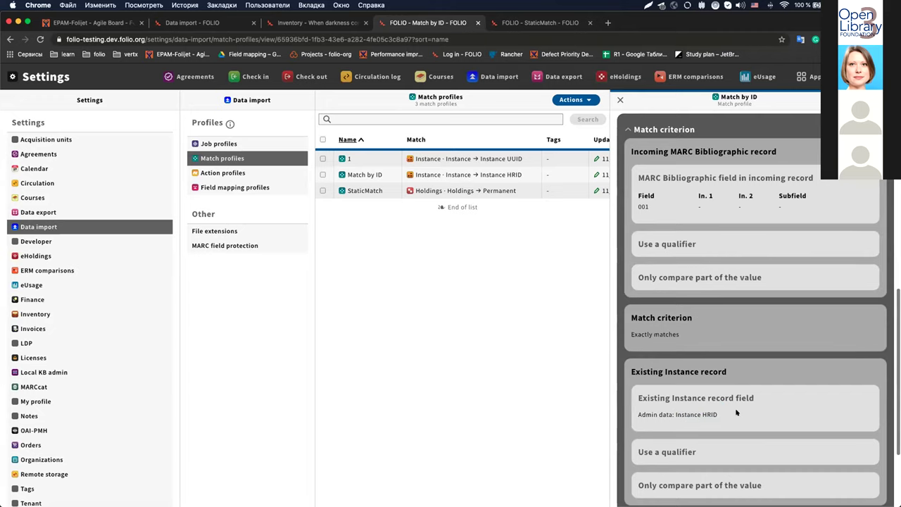
{"action": "scroll", "coordinate": [729, 413], "scroll_direction": "down", "scroll_amount": 1}
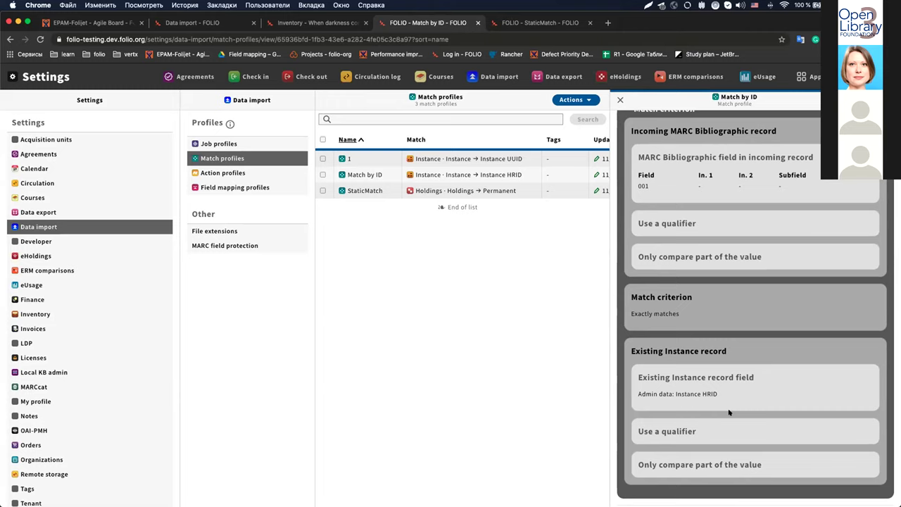
{"action": "scroll", "coordinate": [729, 413], "scroll_direction": "up", "scroll_amount": 5}
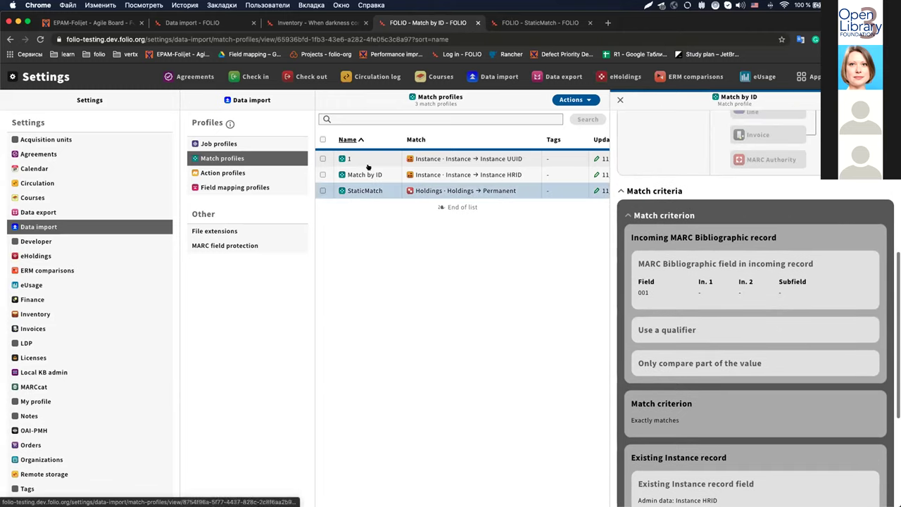
Return to the Demo submatch job profile, then collapse and re-expand the For matches section under Match by ID
{"action": "left_click", "coordinate": [235, 145]}
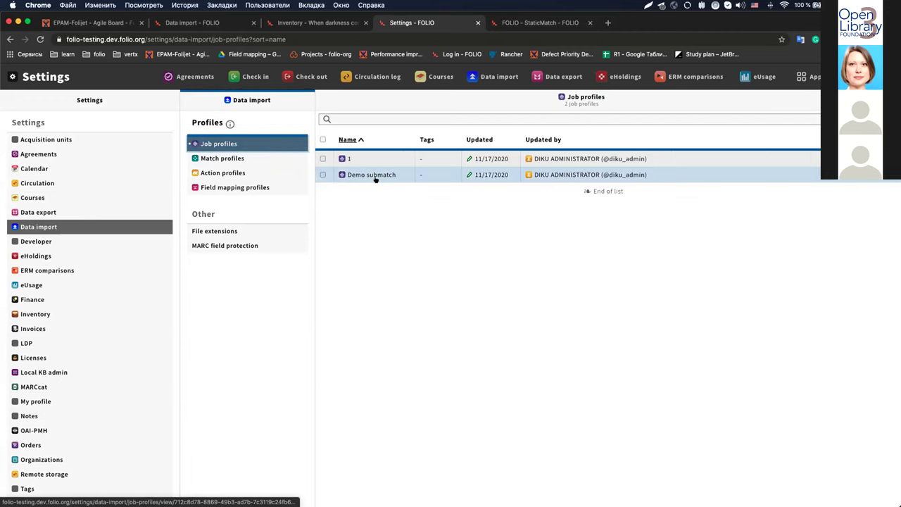
{"action": "left_click", "coordinate": [375, 176]}
{"action": "scroll", "coordinate": [703, 337], "scroll_direction": "down", "scroll_amount": 1}
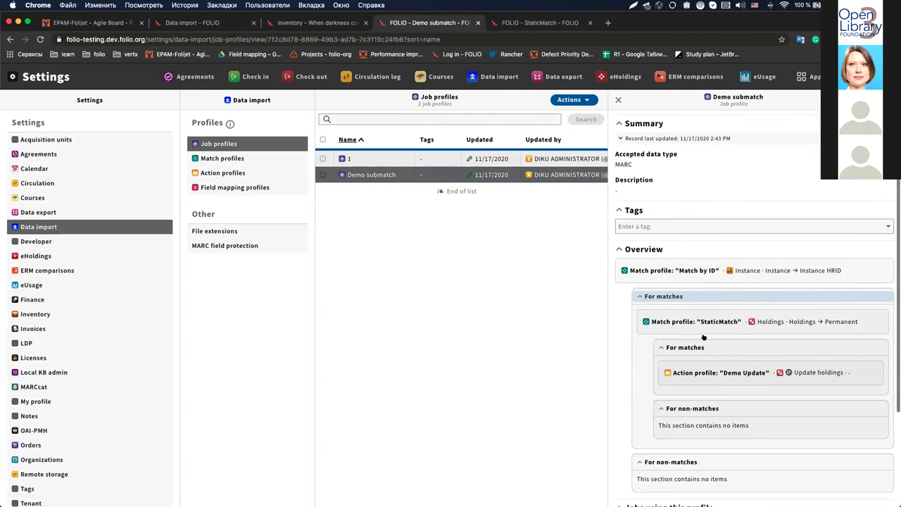
{"action": "left_click", "coordinate": [643, 296]}
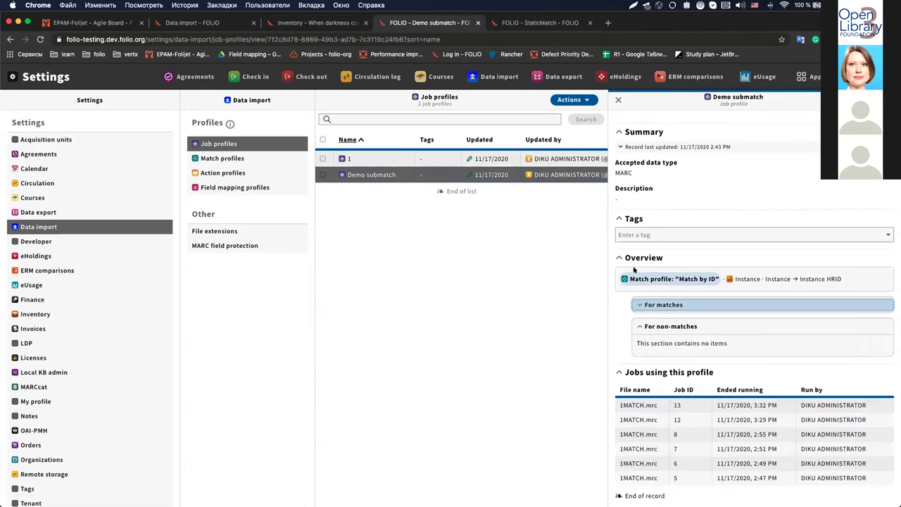
{"action": "left_click", "coordinate": [652, 302]}
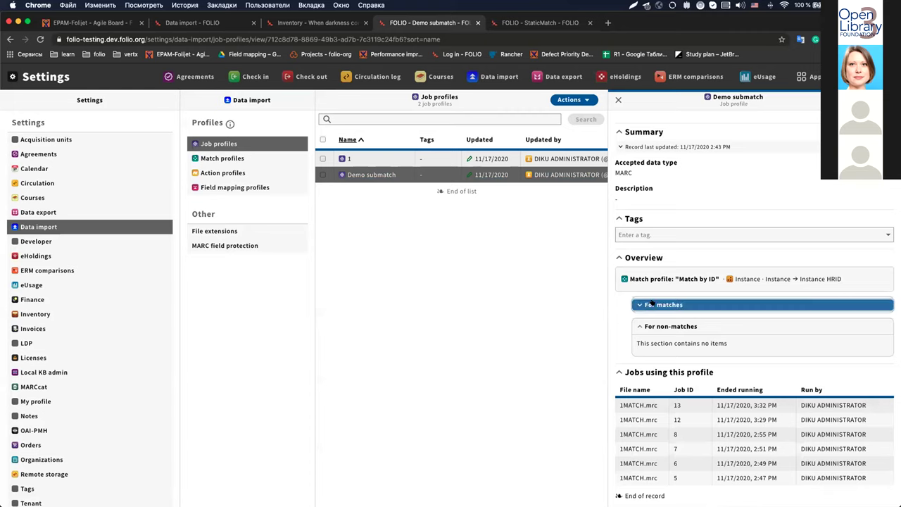
{"action": "scroll", "coordinate": [661, 328], "scroll_direction": "down", "scroll_amount": 1}
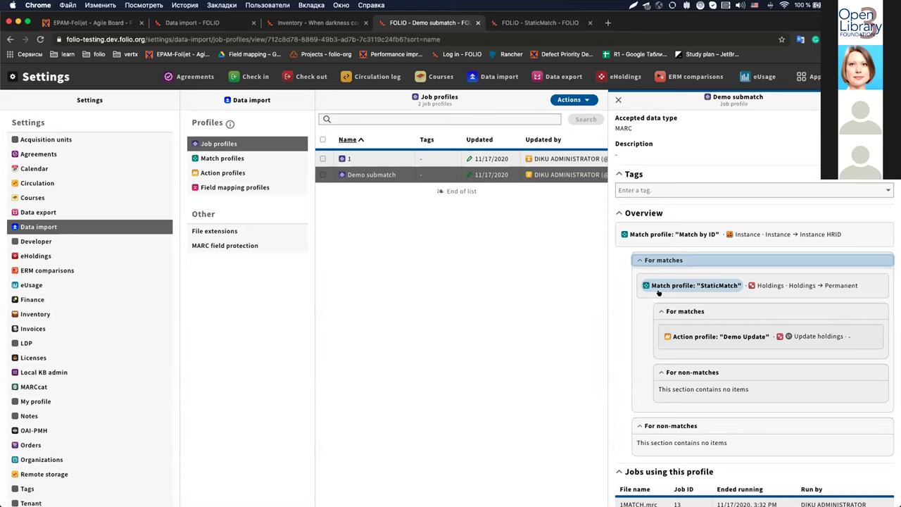
Show the StaticMatch match profile and review how its static value submatch is compared with Holdings records
{"action": "left_click", "coordinate": [541, 22]}
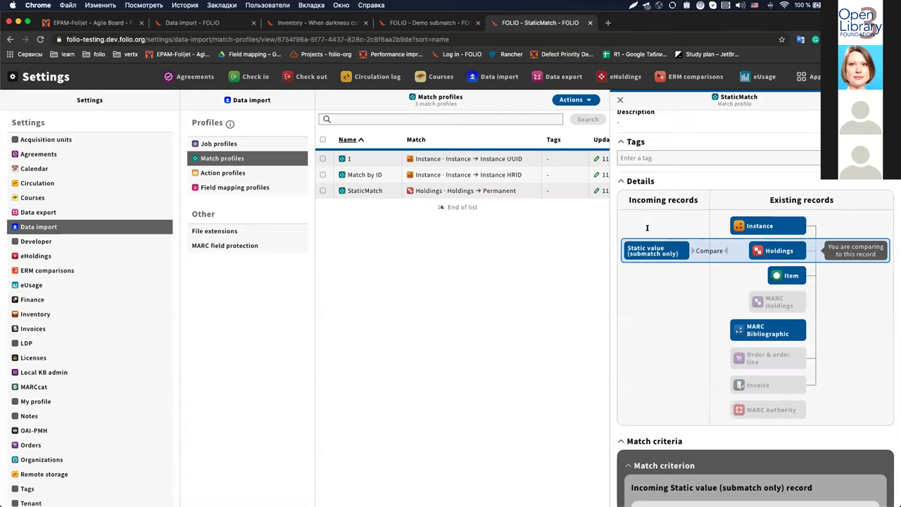
{"action": "scroll", "coordinate": [703, 278], "scroll_direction": "down", "scroll_amount": 2}
{"action": "scroll", "coordinate": [708, 283], "scroll_direction": "up", "scroll_amount": 1}
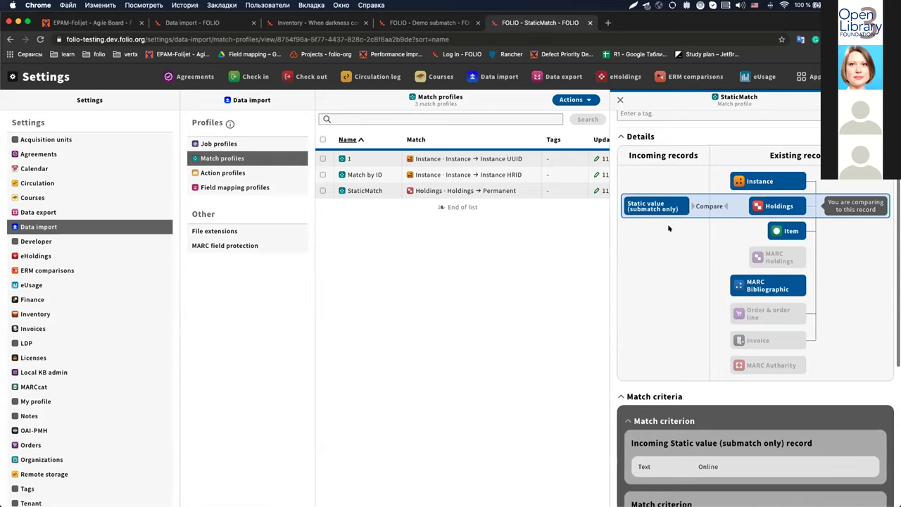
{"action": "left_click_drag", "start_coordinate": [624, 204], "coordinate": [668, 210]}
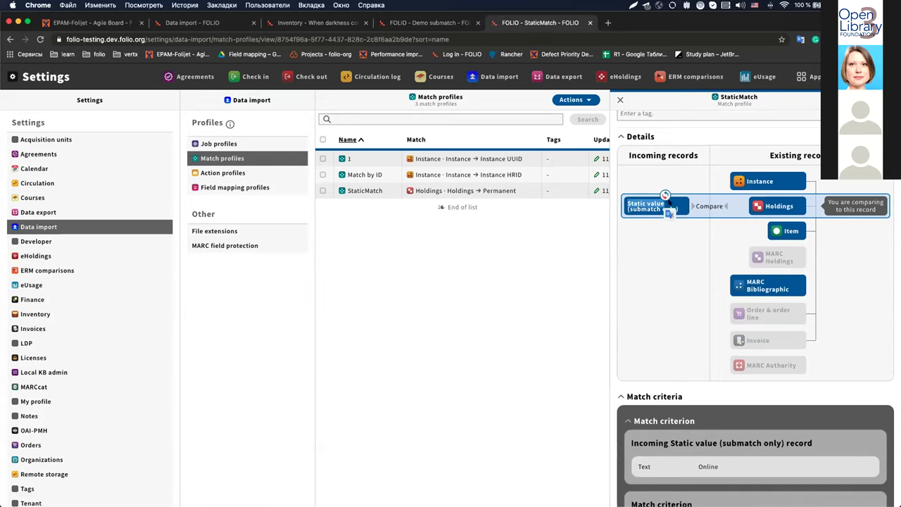
{"action": "scroll", "coordinate": [662, 350], "scroll_direction": "down", "scroll_amount": 5}
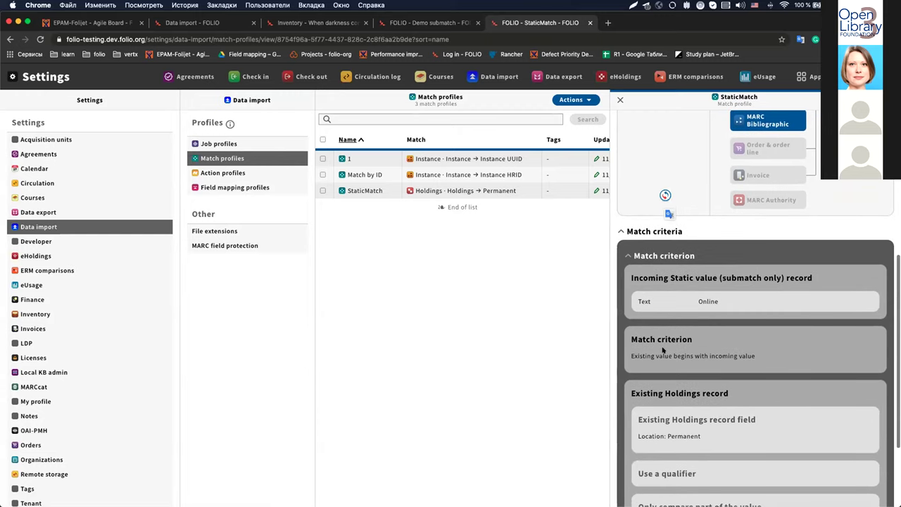
{"action": "scroll", "coordinate": [663, 350], "scroll_direction": "down", "scroll_amount": 2}
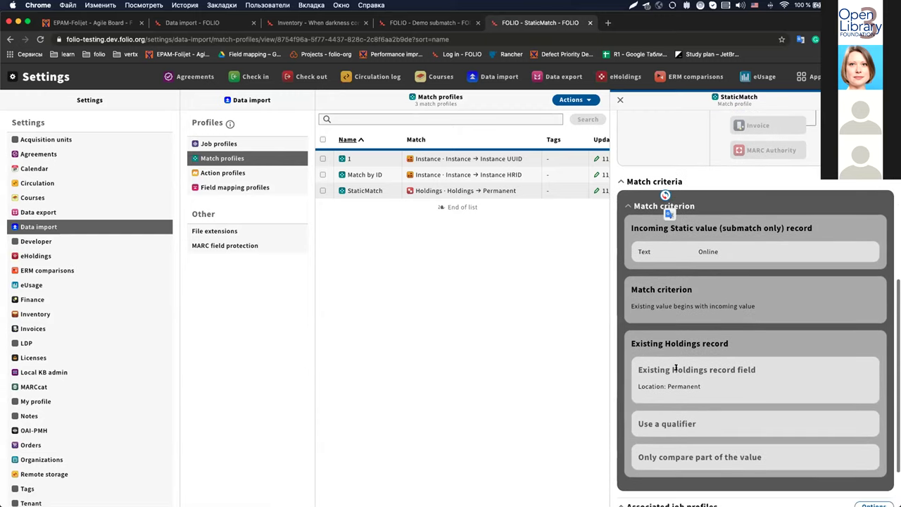
{"action": "scroll", "coordinate": [677, 366], "scroll_direction": "up", "scroll_amount": 8}
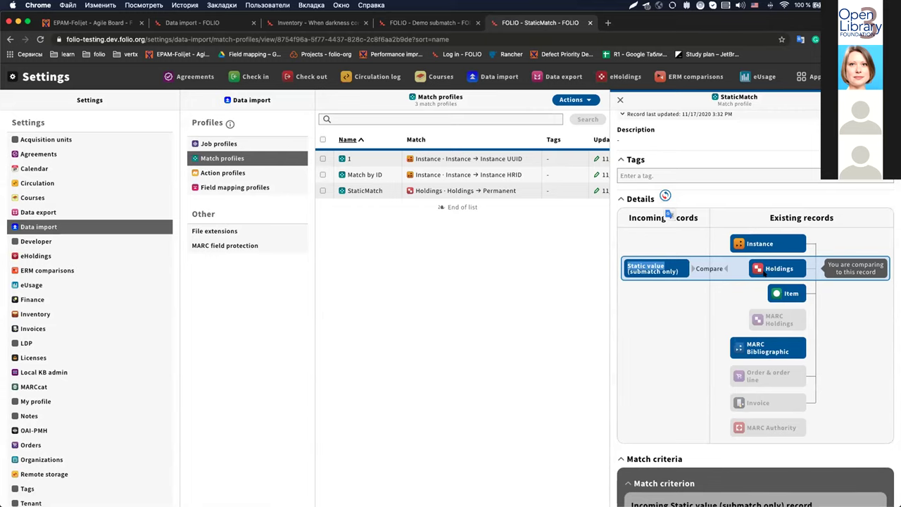
{"action": "scroll", "coordinate": [763, 275], "scroll_direction": "down", "scroll_amount": 5}
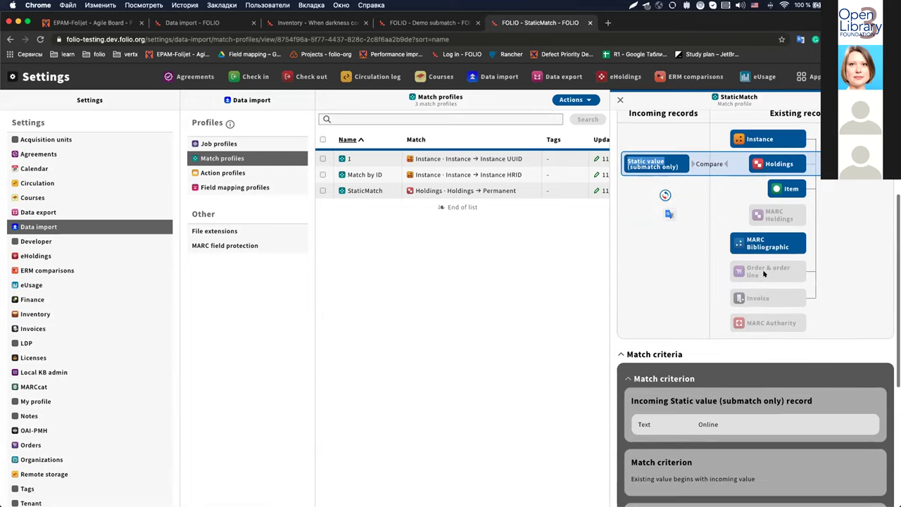
Highlight the incoming static text Online and the existing holdings field Location: Permanent in the StaticMatch match criteria
{"action": "left_click_drag", "start_coordinate": [695, 345], "coordinate": [718, 348]}
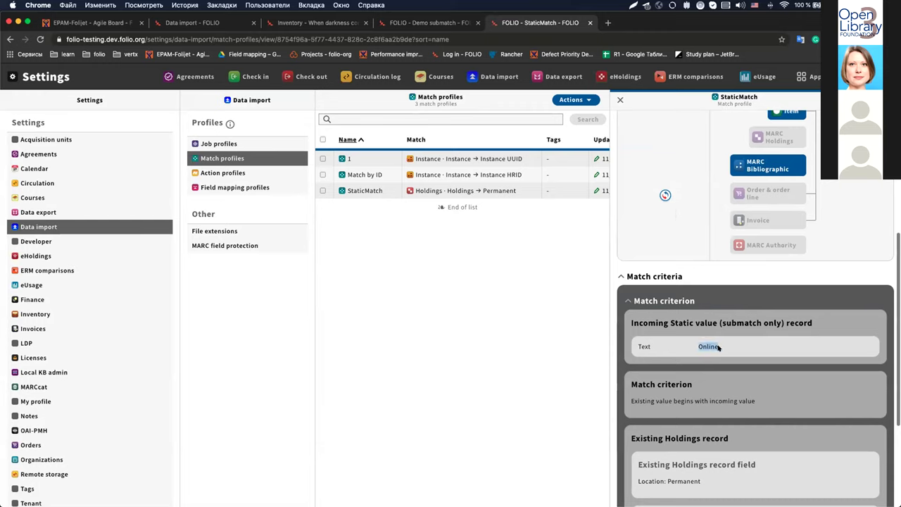
{"action": "scroll", "coordinate": [718, 346], "scroll_direction": "down", "scroll_amount": 1}
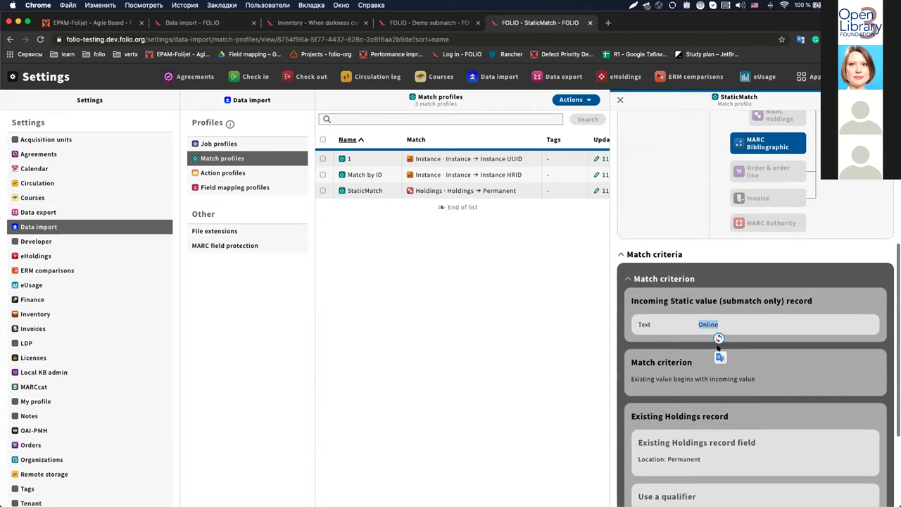
{"action": "left_click", "coordinate": [706, 329]}
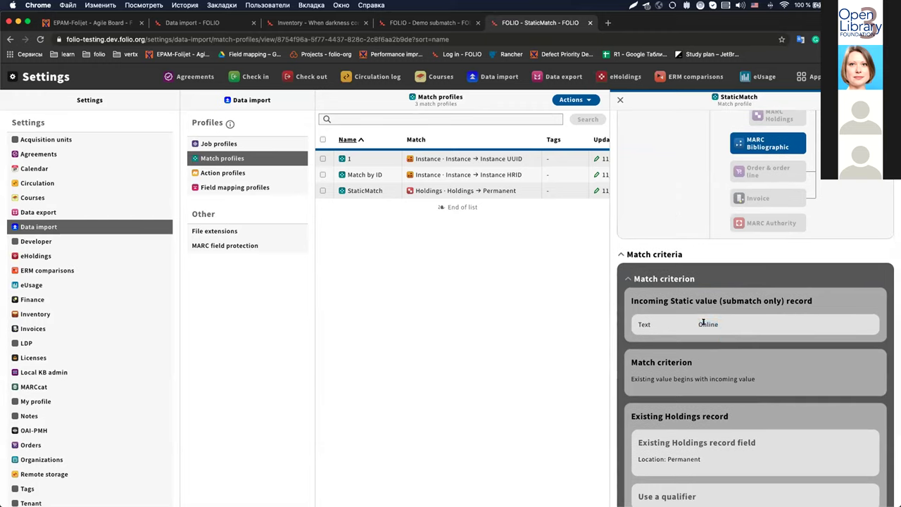
{"action": "scroll", "coordinate": [703, 326], "scroll_direction": "down", "scroll_amount": 2}
{"action": "left_click_drag", "start_coordinate": [638, 387], "coordinate": [719, 386]}
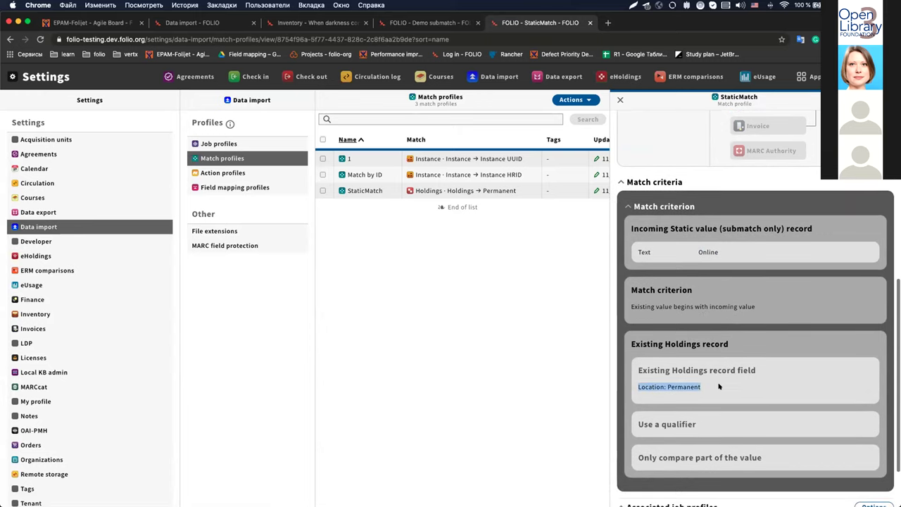
Go back to the Demo submatch job profile and open the Demo Update action profile nested under StaticMatch to review its details
{"action": "left_click", "coordinate": [393, 22]}
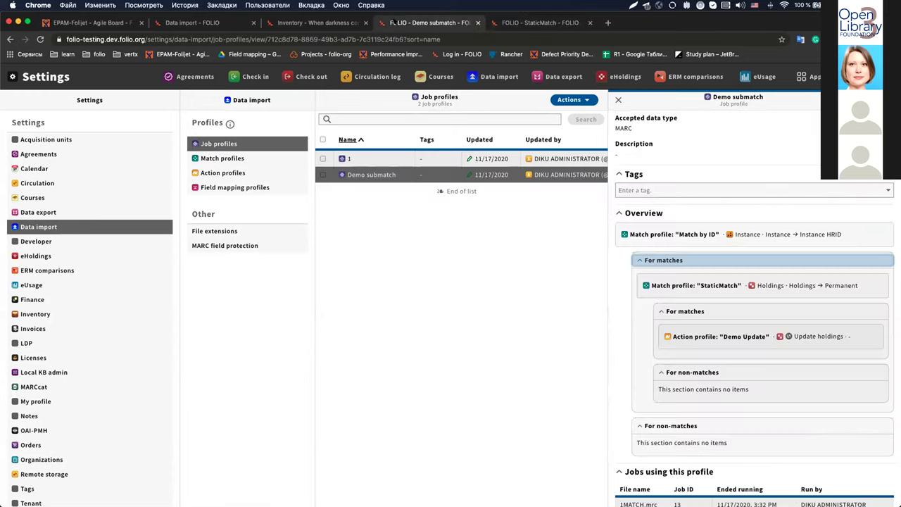
{"action": "left_click", "coordinate": [673, 310]}
{"action": "left_click", "coordinate": [674, 310]}
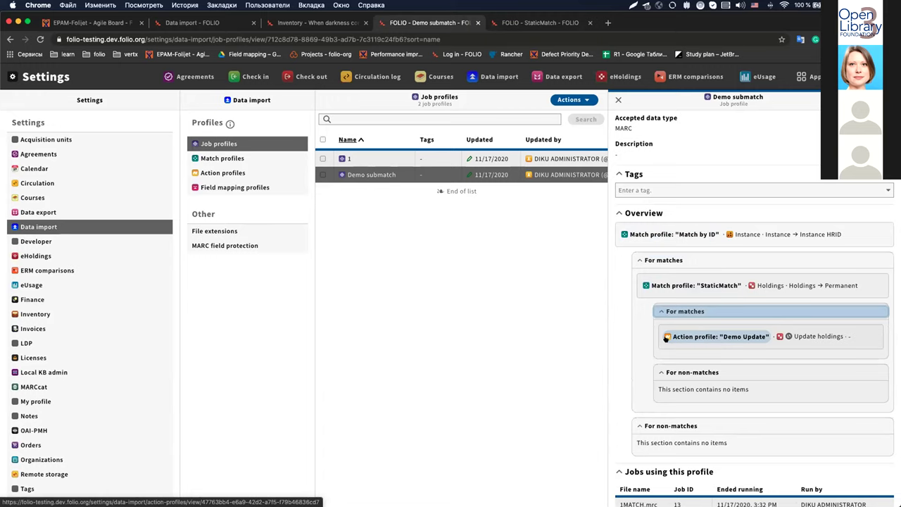
{"action": "left_click", "coordinate": [681, 337]}
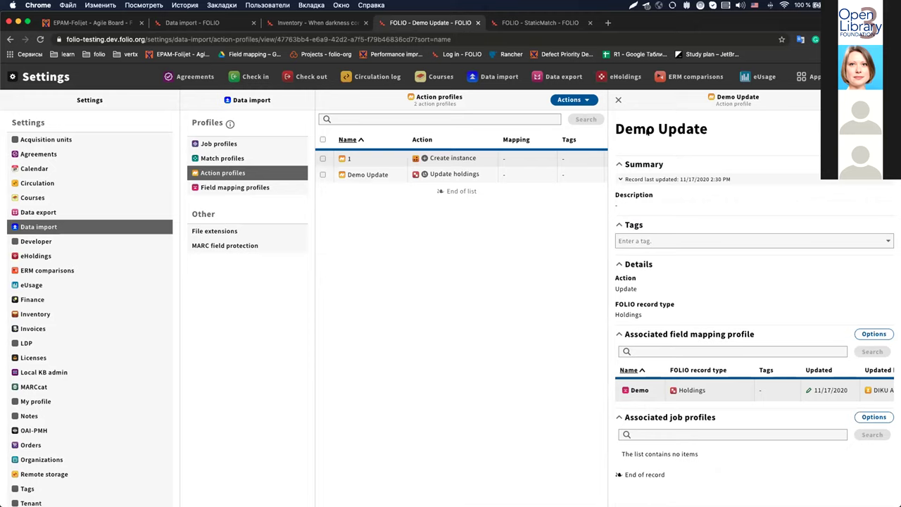
{"action": "scroll", "coordinate": [687, 306], "scroll_direction": "down", "scroll_amount": 1}
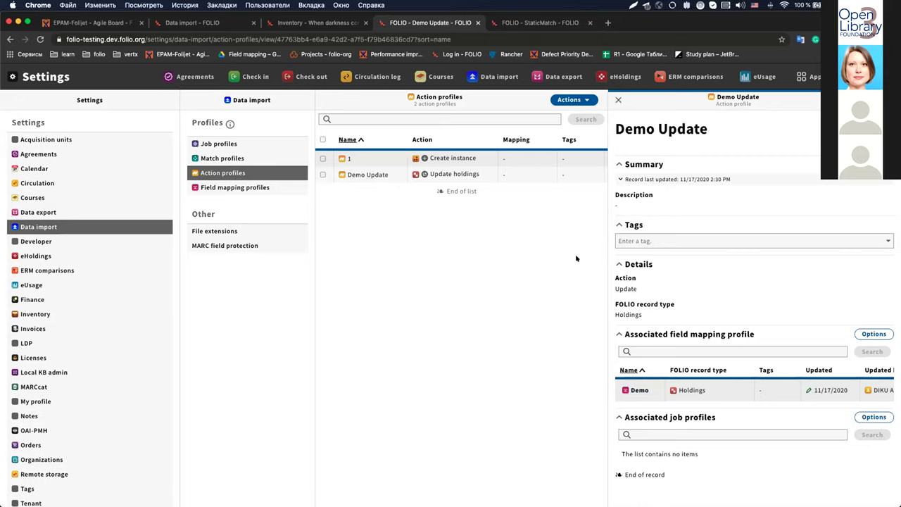
Return to the Demo submatch job profile and review its match and action hierarchy and the jobs using it
{"action": "left_click", "coordinate": [219, 143]}
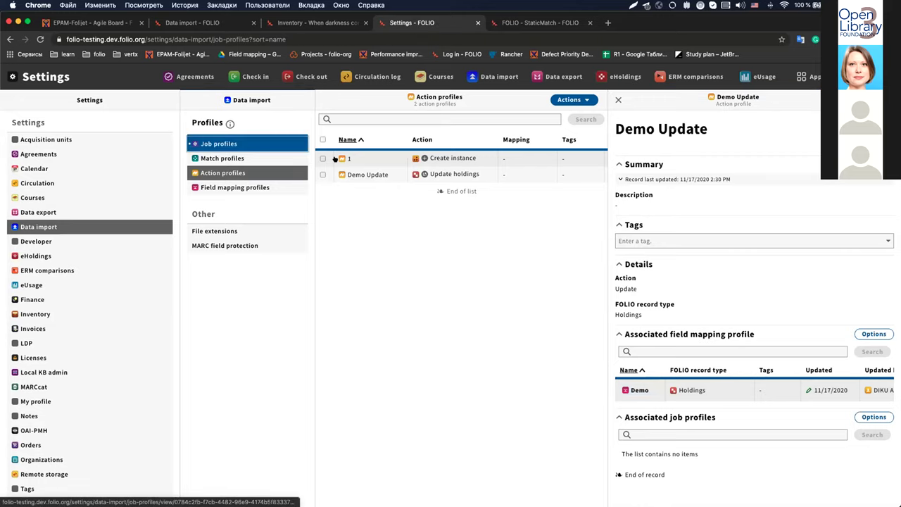
{"action": "left_click", "coordinate": [371, 174]}
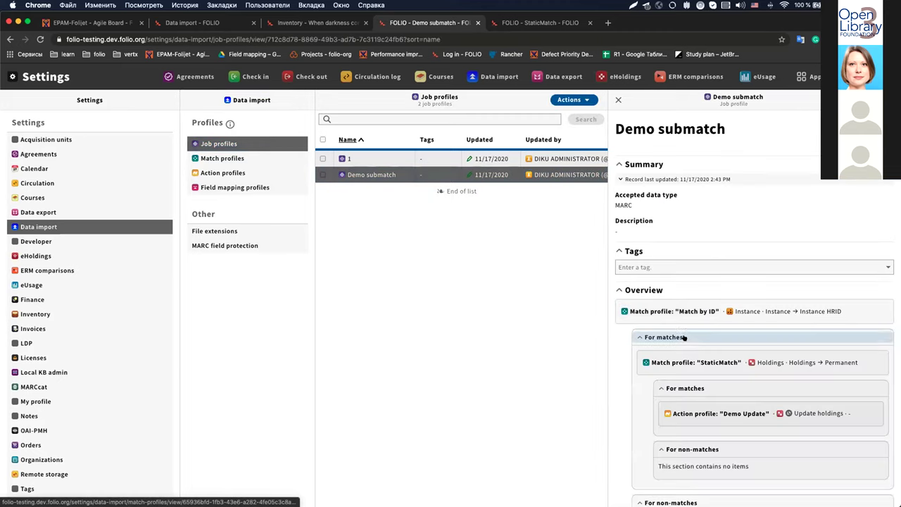
{"action": "scroll", "coordinate": [706, 298], "scroll_direction": "down", "scroll_amount": 2}
{"action": "scroll", "coordinate": [698, 283], "scroll_direction": "down", "scroll_amount": 3}
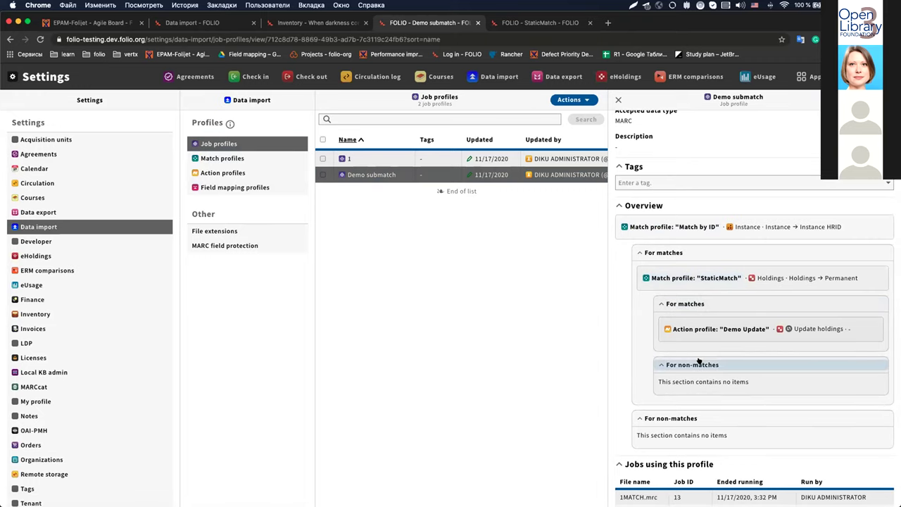
{"action": "scroll", "coordinate": [698, 361], "scroll_direction": "down", "scroll_amount": 1}
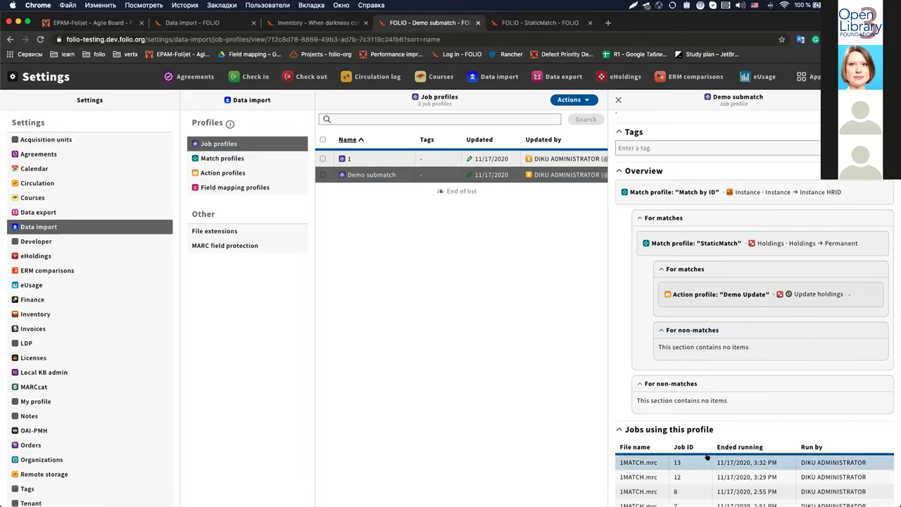
{"action": "scroll", "coordinate": [715, 423], "scroll_direction": "up", "scroll_amount": 3}
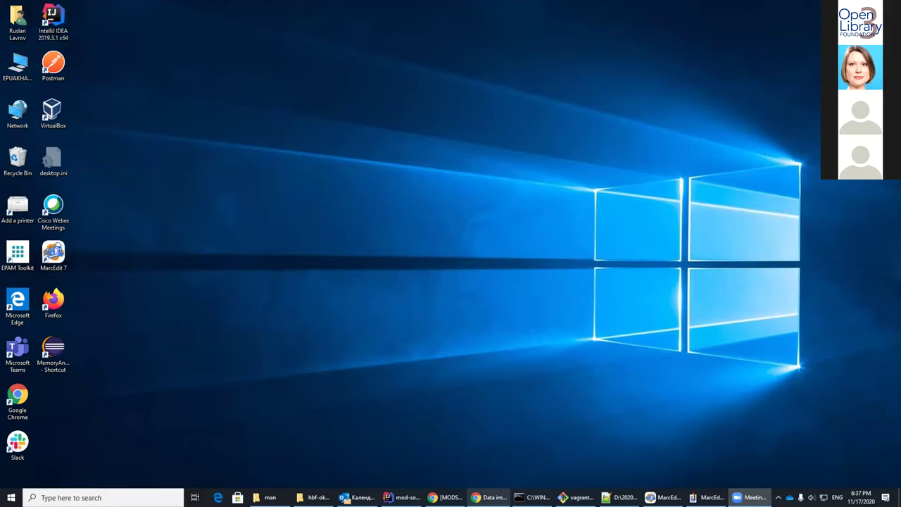
Show the Data import page, then switch to MarcEditor and highlight the encoded subfield a content of field 880
{"action": "left_click", "coordinate": [491, 497]}
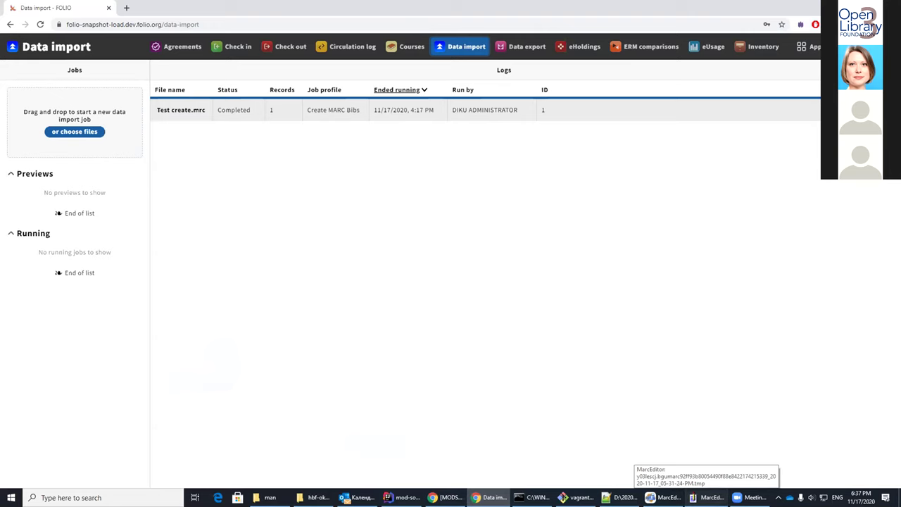
{"action": "left_click", "coordinate": [711, 497]}
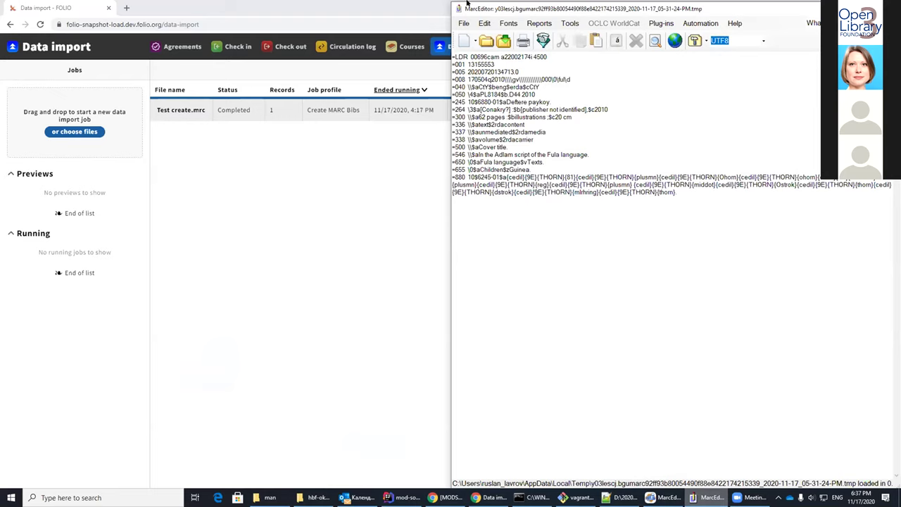
{"action": "left_click_drag", "start_coordinate": [507, 177], "coordinate": [674, 193]}
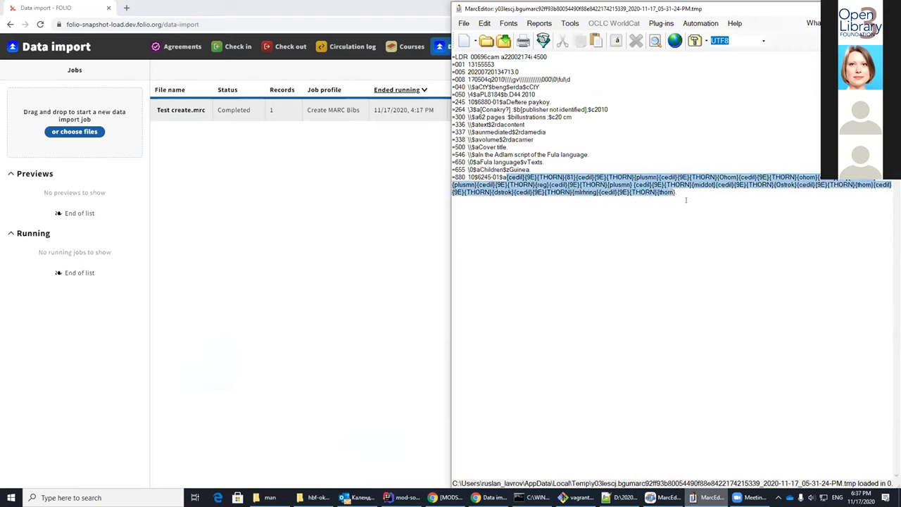
Switch back to Data import in Chrome and import 1 record 880 adlam.mrc by loading it as MARC bibliographic records
{"action": "left_click", "coordinate": [490, 498]}
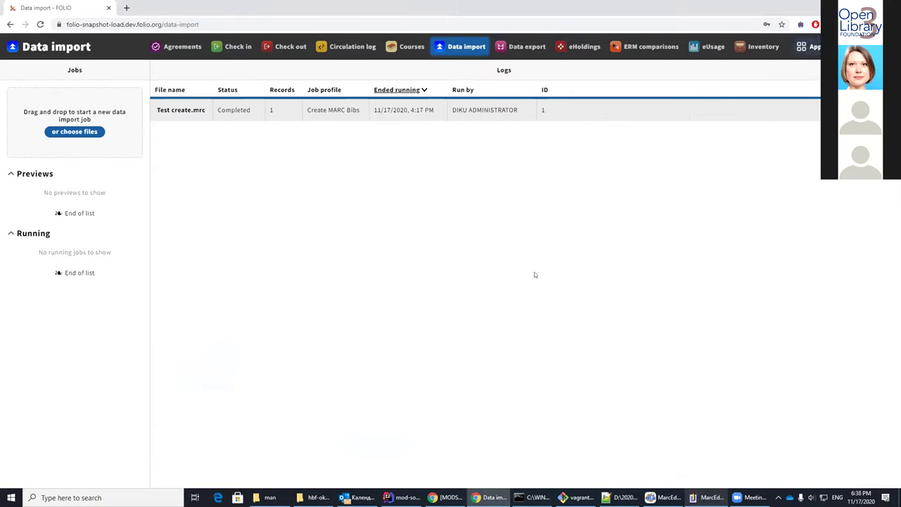
{"action": "left_click", "coordinate": [73, 131]}
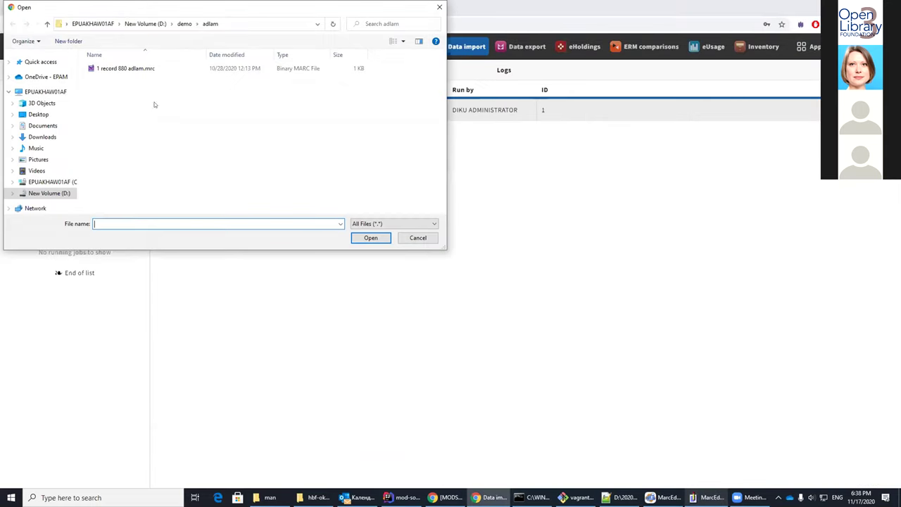
{"action": "left_click", "coordinate": [127, 68]}
{"action": "left_click", "coordinate": [371, 237]}
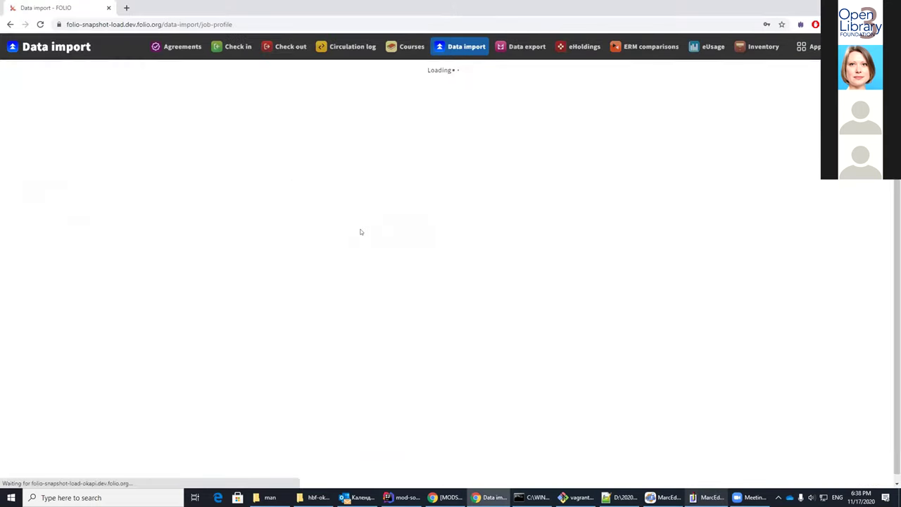
{"action": "left_click", "coordinate": [107, 69]}
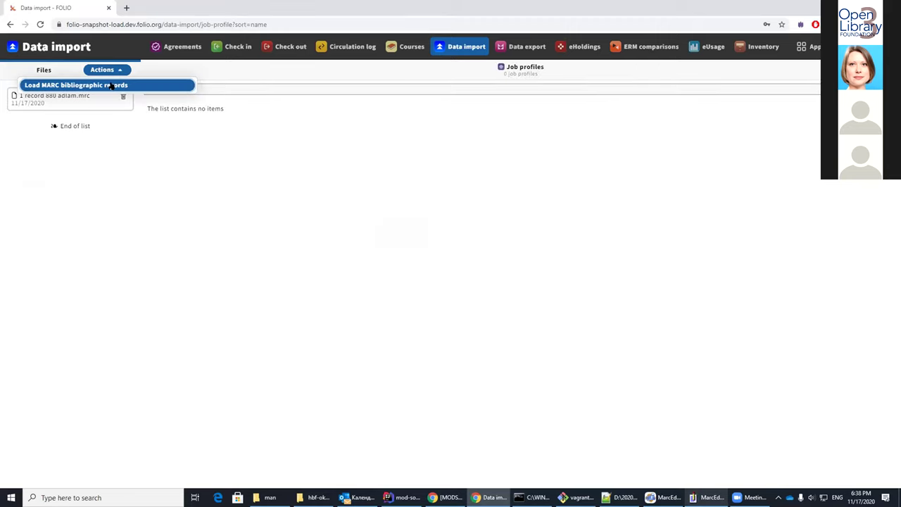
{"action": "left_click", "coordinate": [98, 85]}
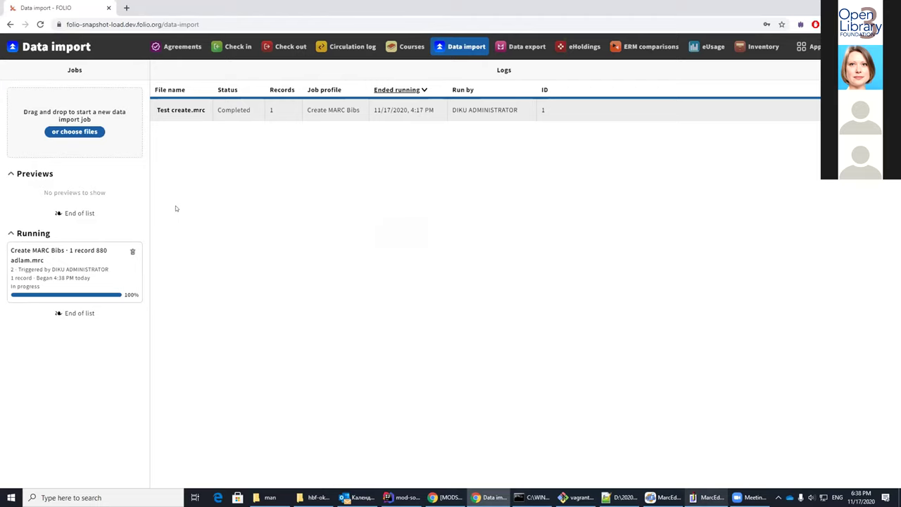
Open the import log of the 1 record 880 adlam.mrc job and copy the value of field 001
{"action": "left_click", "coordinate": [176, 112]}
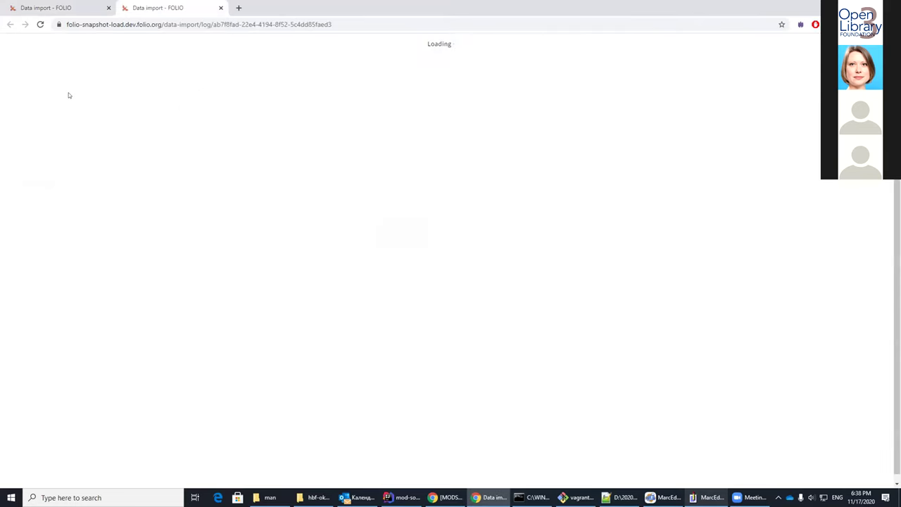
{"action": "left_click", "coordinate": [57, 7]}
{"action": "key", "text": "ctrl+Tab"}
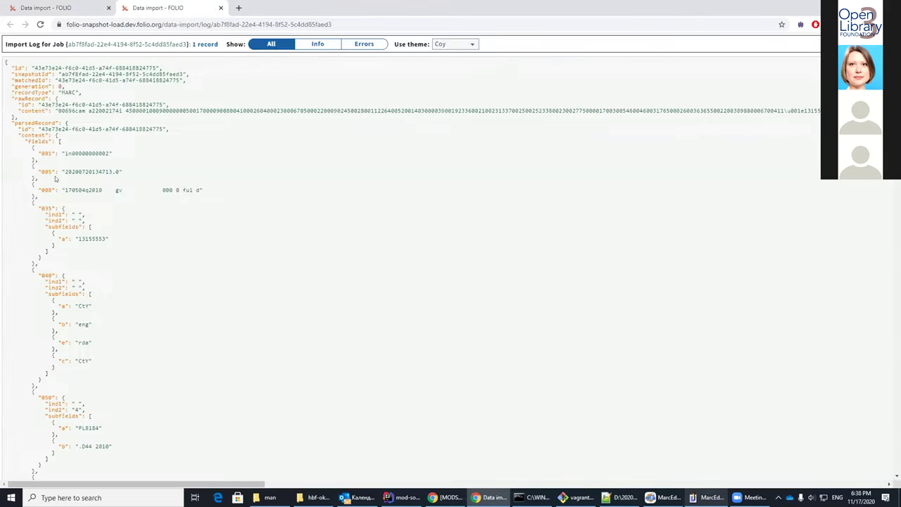
{"action": "double_click", "coordinate": [86, 153]}
{"action": "key", "text": "ctrl+c"}
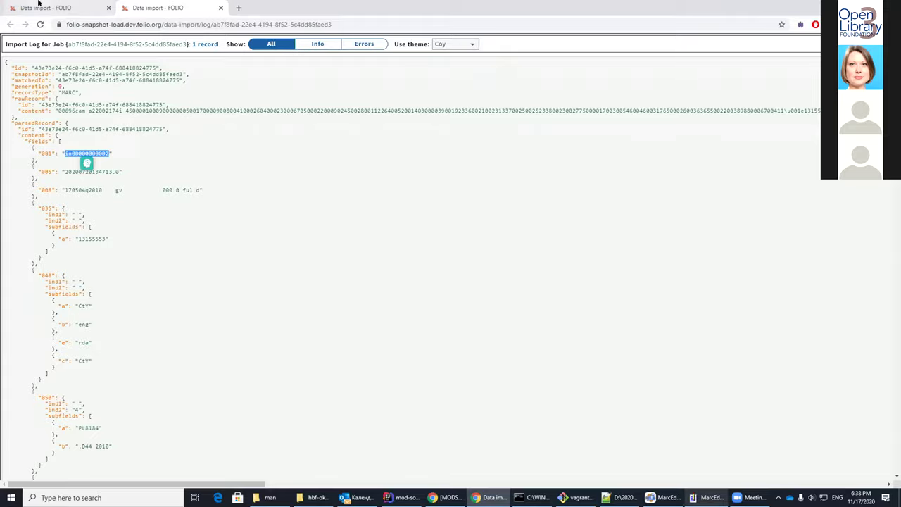
{"action": "left_click", "coordinate": [56, 7]}
{"action": "left_click", "coordinate": [755, 48]}
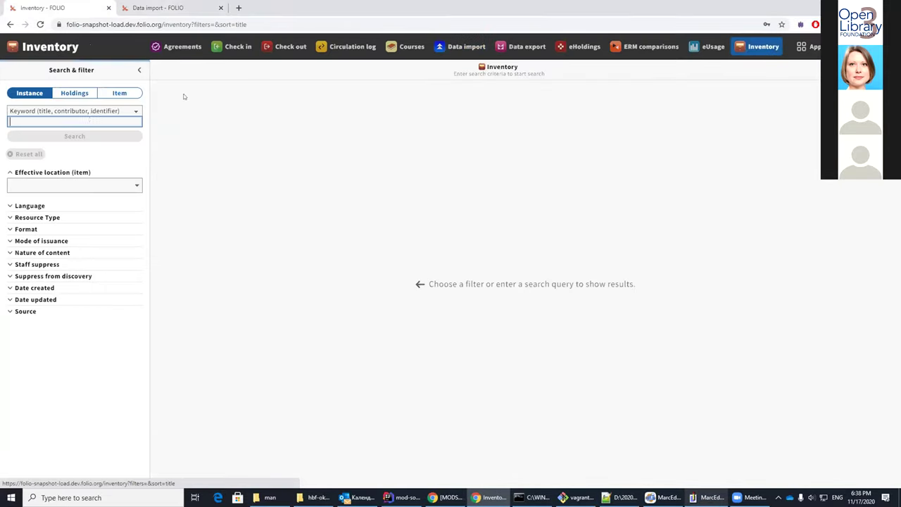
{"action": "key", "text": "ctrl+v"}
{"action": "left_click", "coordinate": [125, 112]}
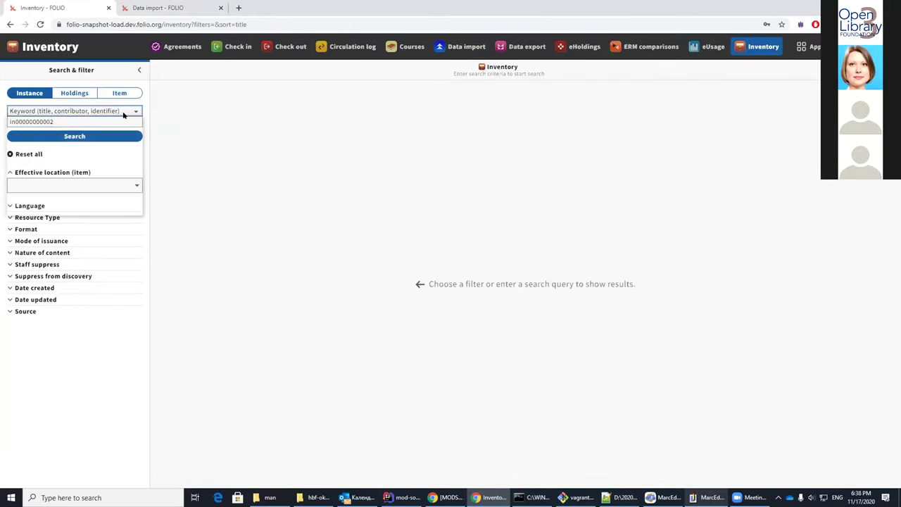
{"action": "left_click", "coordinate": [36, 197]}
{"action": "left_click", "coordinate": [51, 136]}
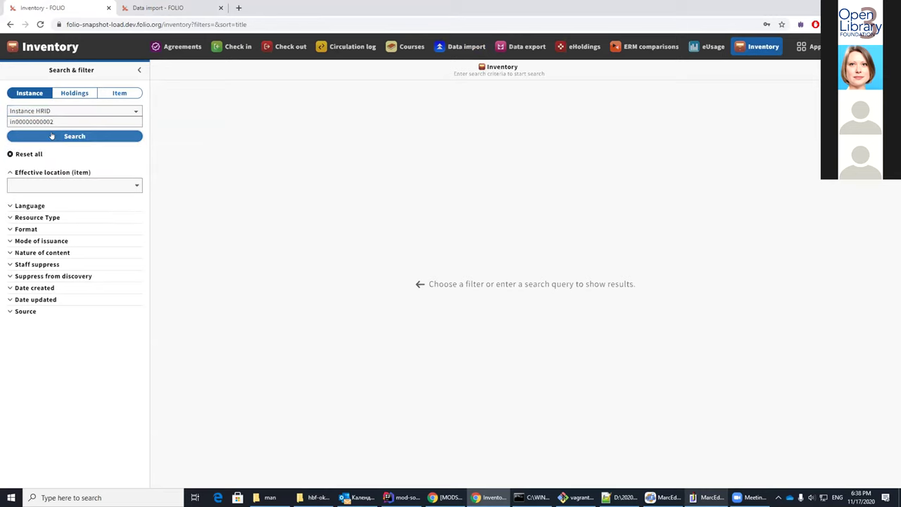
View the MARC source of the Deftere paykoy. instance and highlight the Adlam script text in field 880
{"action": "left_click", "coordinate": [202, 105]}
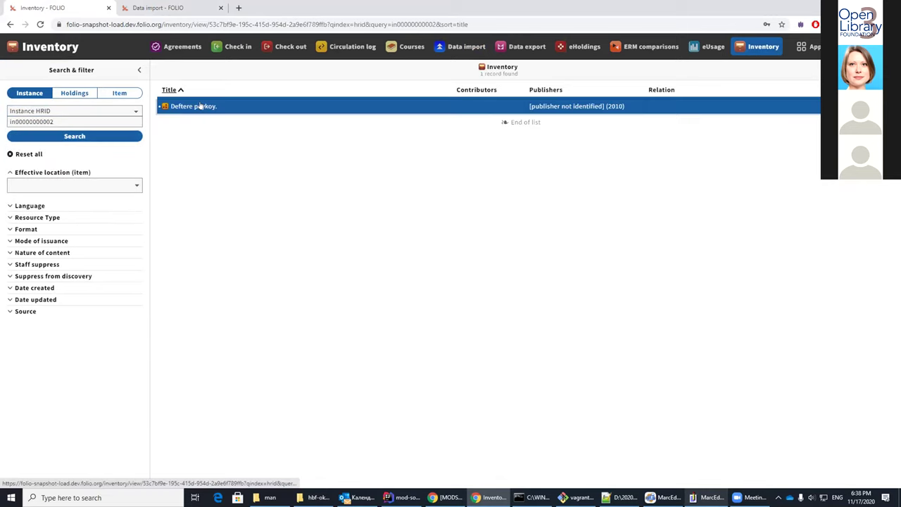
{"action": "left_click", "coordinate": [817, 67]}
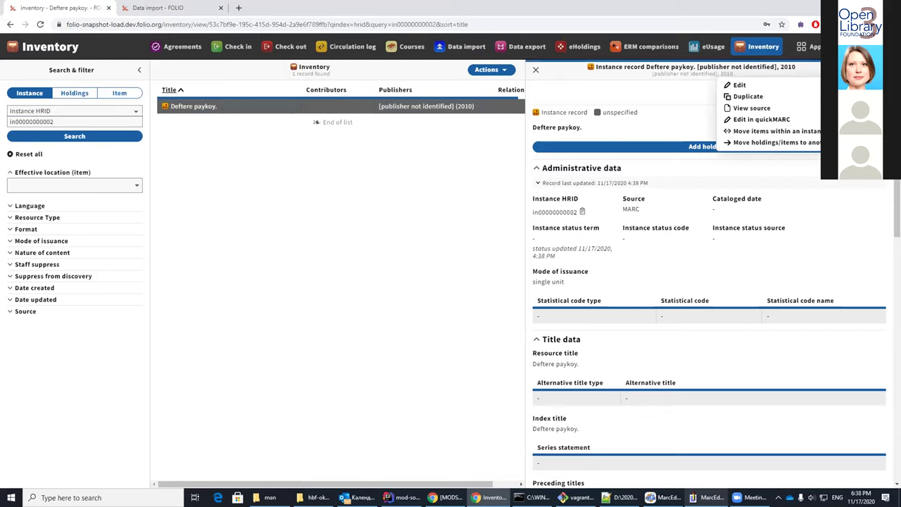
{"action": "left_click", "coordinate": [812, 108]}
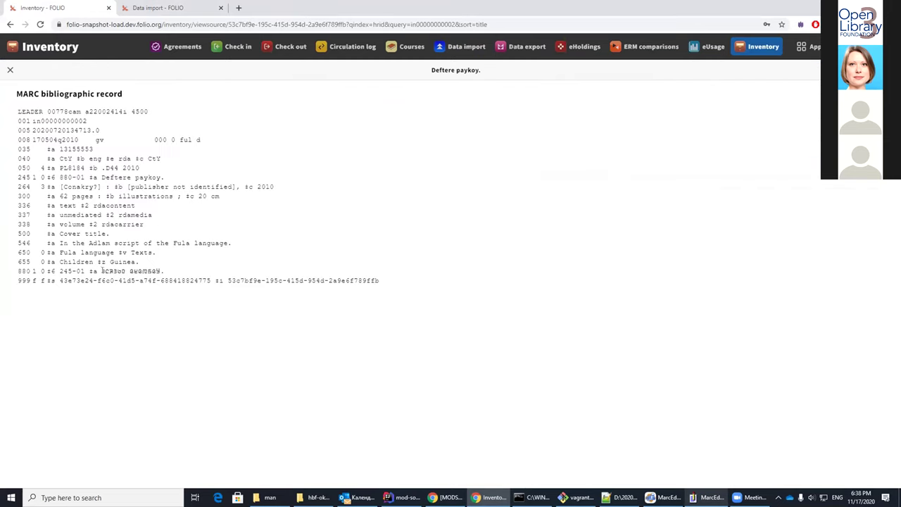
{"action": "left_click_drag", "start_coordinate": [101, 271], "coordinate": [161, 271]}
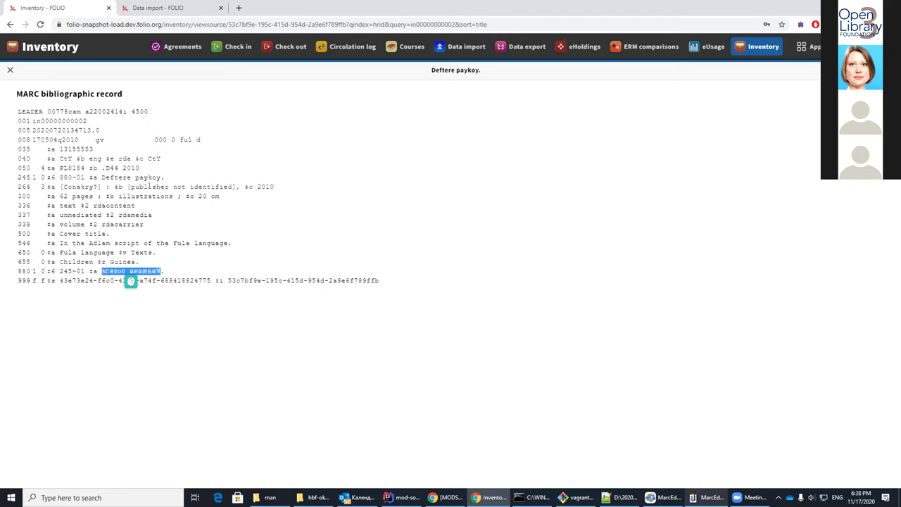
Go back to the Deftere paykoy. instance record and reopen its MARC bibliographic source view
{"action": "left_click", "coordinate": [10, 69]}
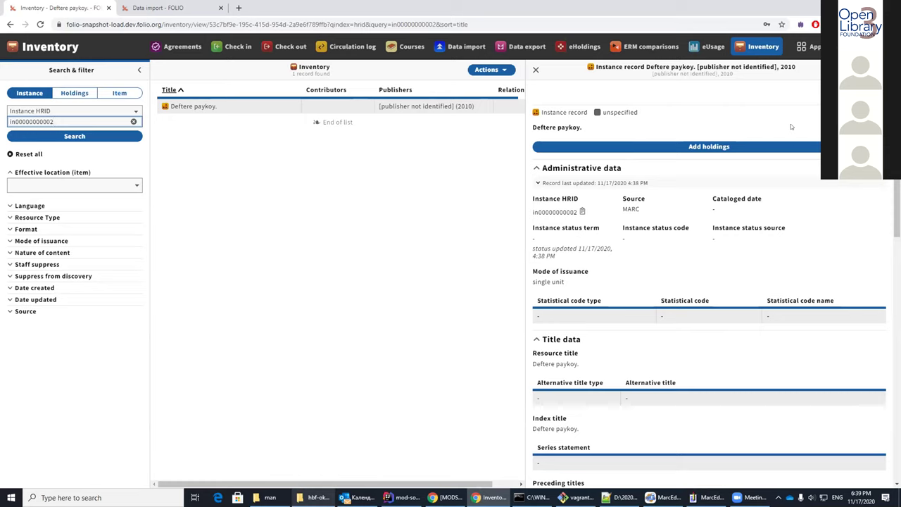
{"action": "left_click", "coordinate": [851, 69]}
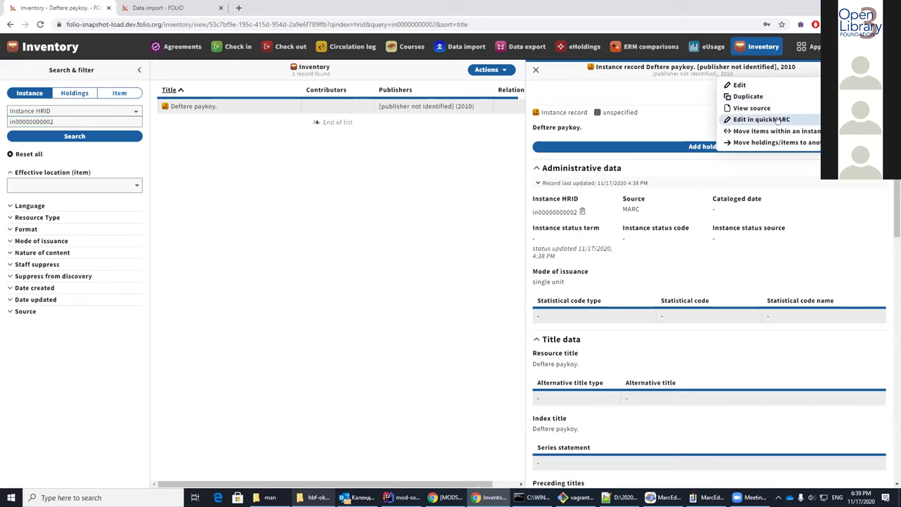
{"action": "left_click", "coordinate": [757, 108]}
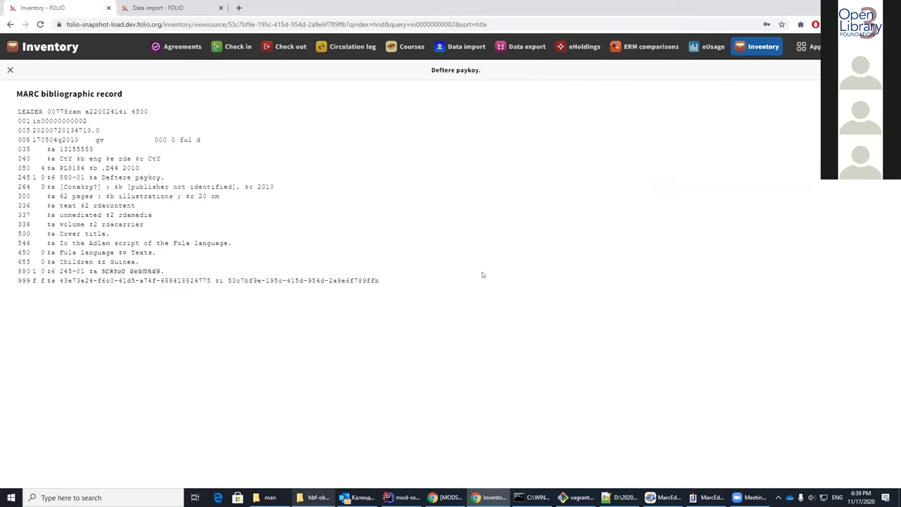
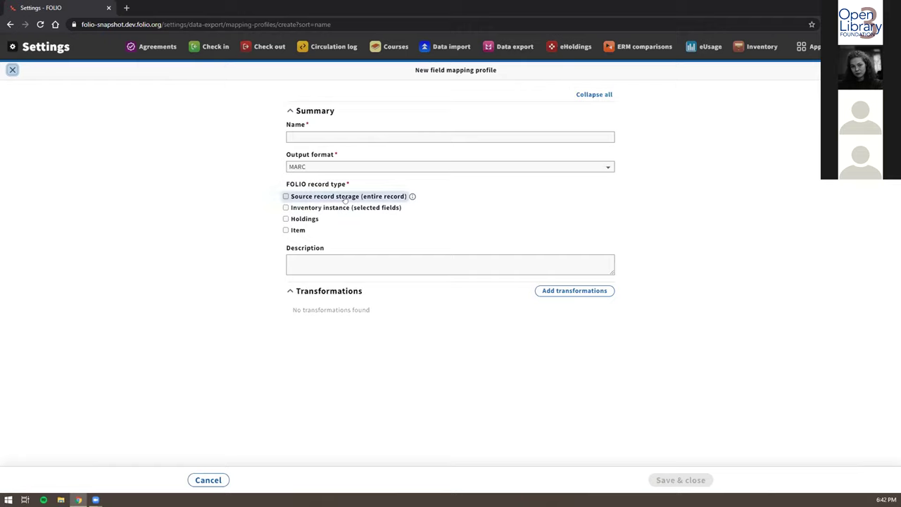
Read the explanation of Source record storage (entire record) in the new field mapping profile and select it as the FOLIO record type
{"action": "left_click", "coordinate": [413, 197]}
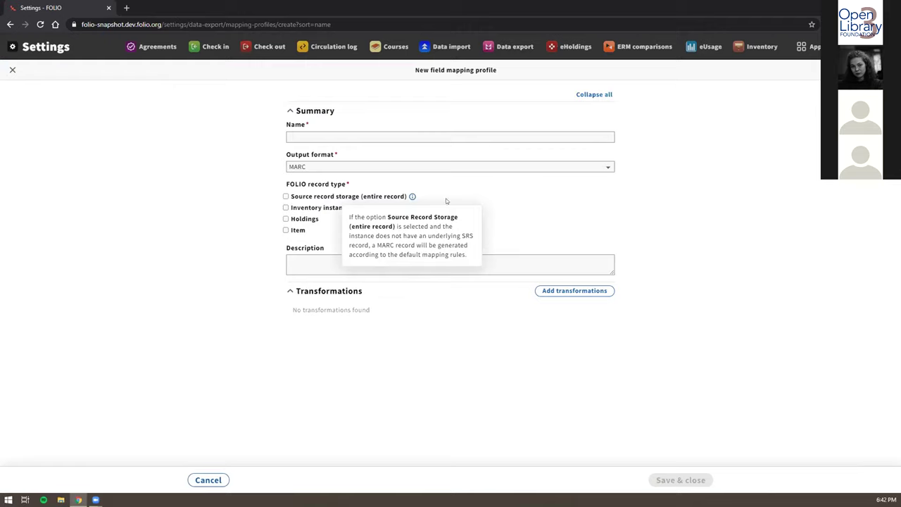
{"action": "left_click", "coordinate": [413, 196]}
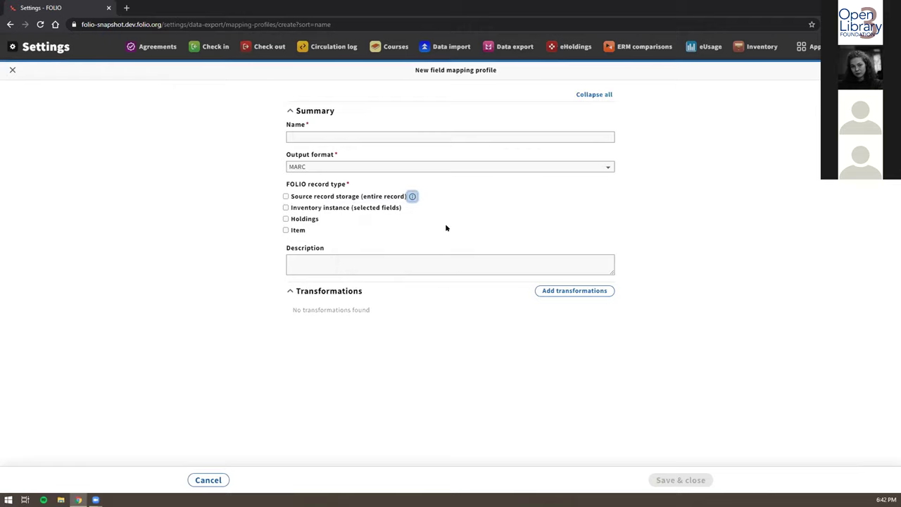
{"action": "left_click", "coordinate": [366, 196]}
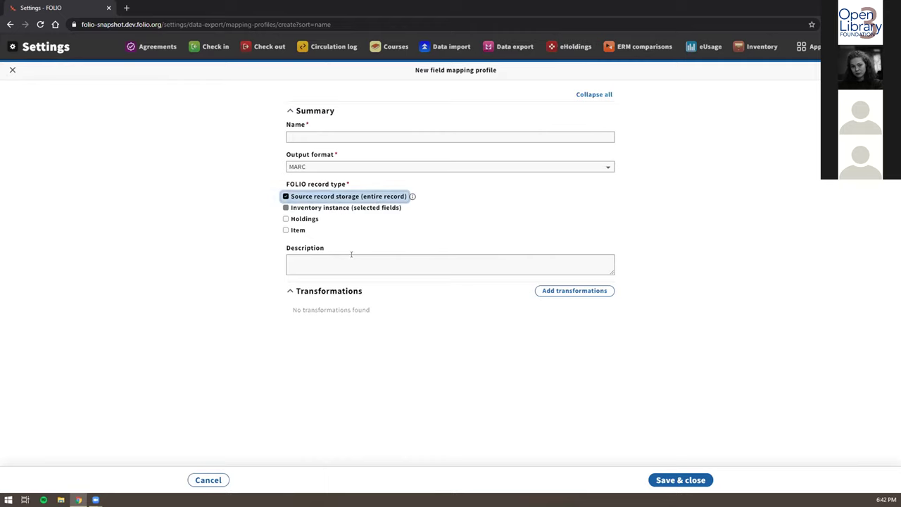
Inspect the available transformations with the Holdings and Item record types filtered out, and leave the selection without saving
{"action": "left_click", "coordinate": [591, 296]}
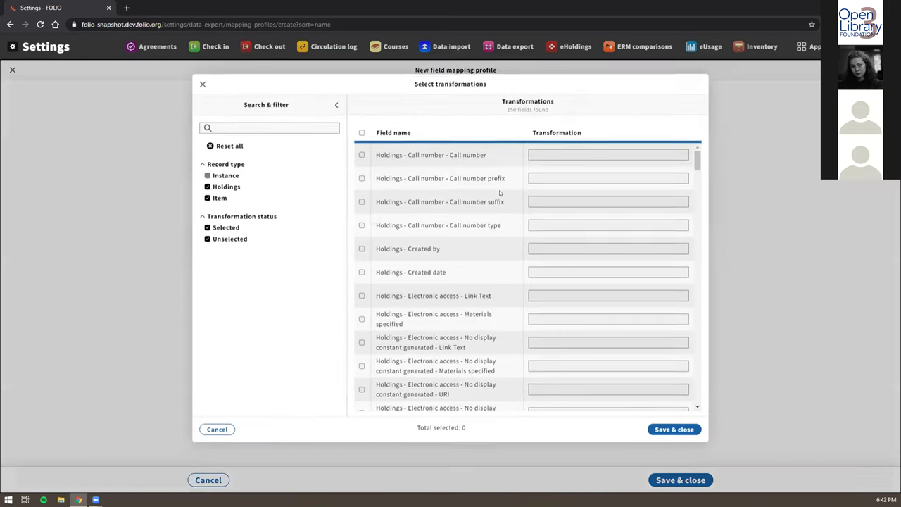
{"action": "left_click", "coordinate": [226, 186]}
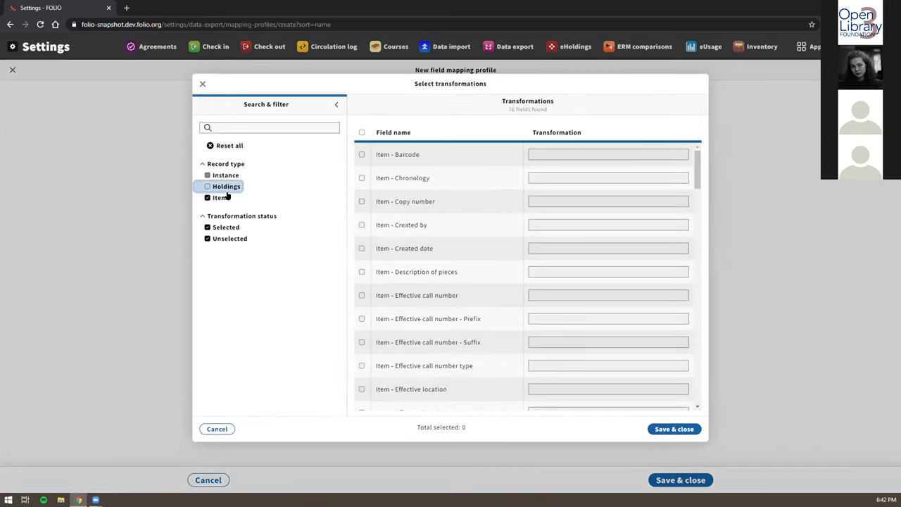
{"action": "left_click", "coordinate": [224, 197]}
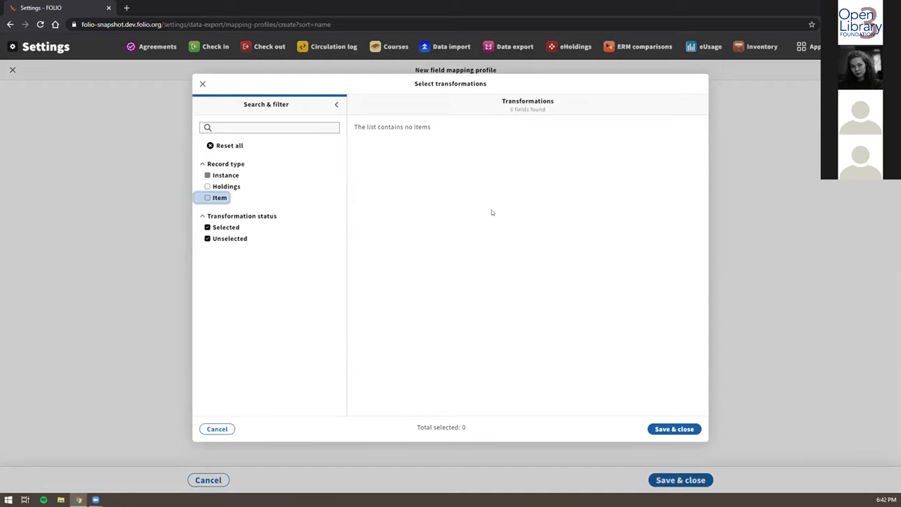
{"action": "left_click", "coordinate": [217, 428]}
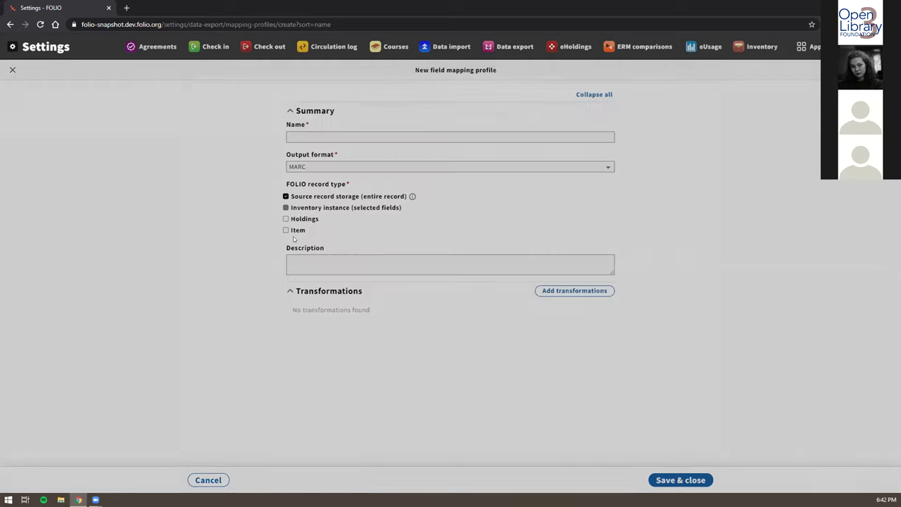
Change the FOLIO record type from Source record storage to Inventory instance (selected fields)
{"action": "left_click", "coordinate": [326, 197]}
{"action": "left_click", "coordinate": [332, 209]}
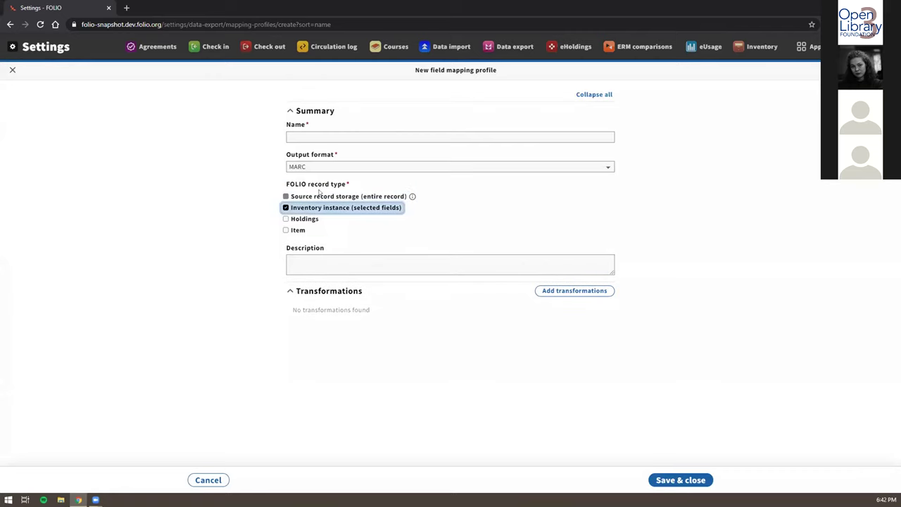
Filter out Holdings and Item in the transformations and add Instance - Alternative title - Added title page title without a transformation value
{"action": "left_click", "coordinate": [580, 292]}
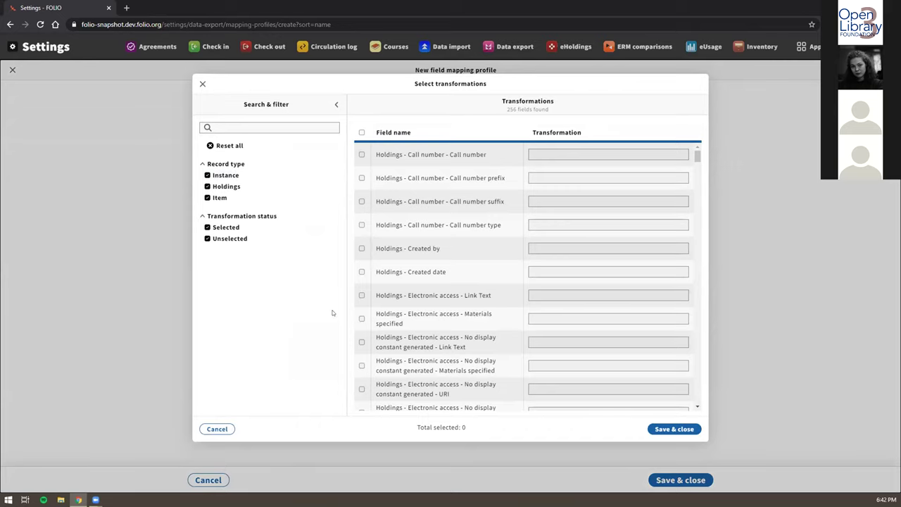
{"action": "left_click", "coordinate": [218, 431]}
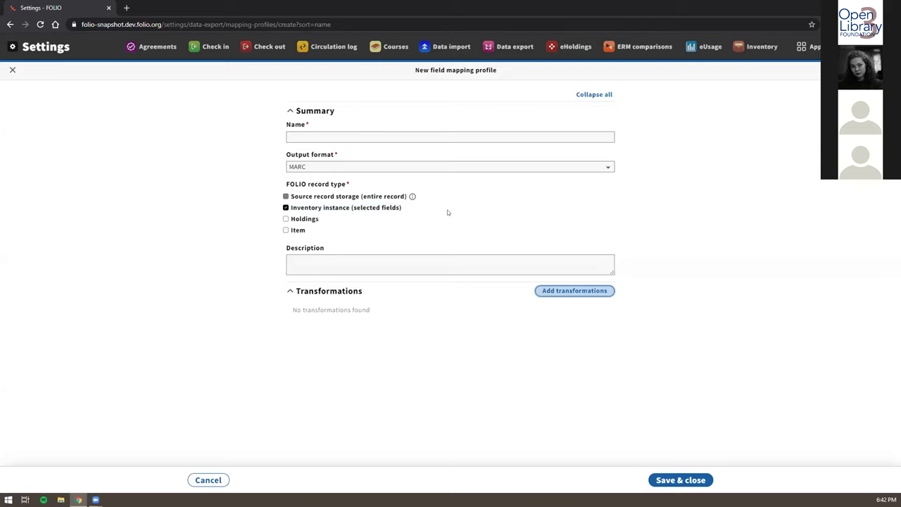
{"action": "left_click", "coordinate": [221, 201]}
{"action": "left_click", "coordinate": [221, 186]}
{"action": "left_click", "coordinate": [362, 154]}
{"action": "left_click", "coordinate": [675, 429]}
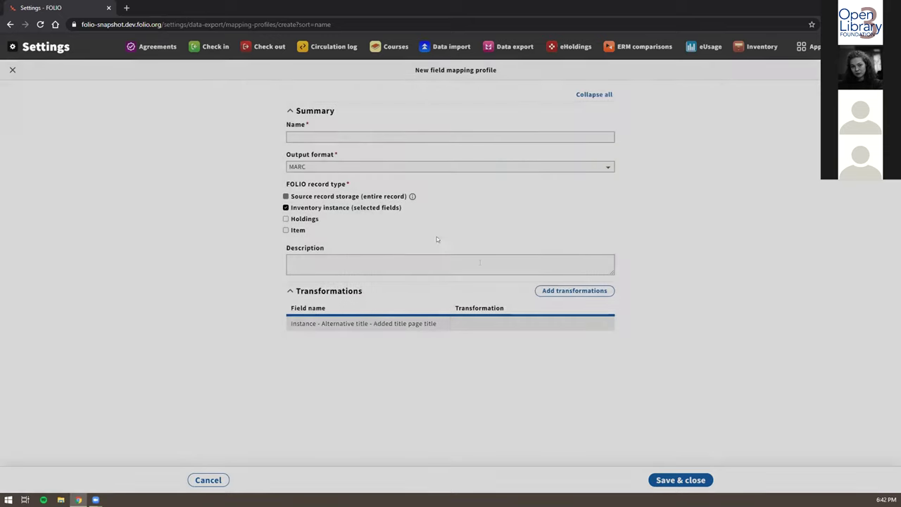
Change the FOLIO record type from Inventory instance to Source record storage (entire record) and dismiss the notification
{"action": "left_click", "coordinate": [342, 208]}
{"action": "left_click", "coordinate": [349, 196]}
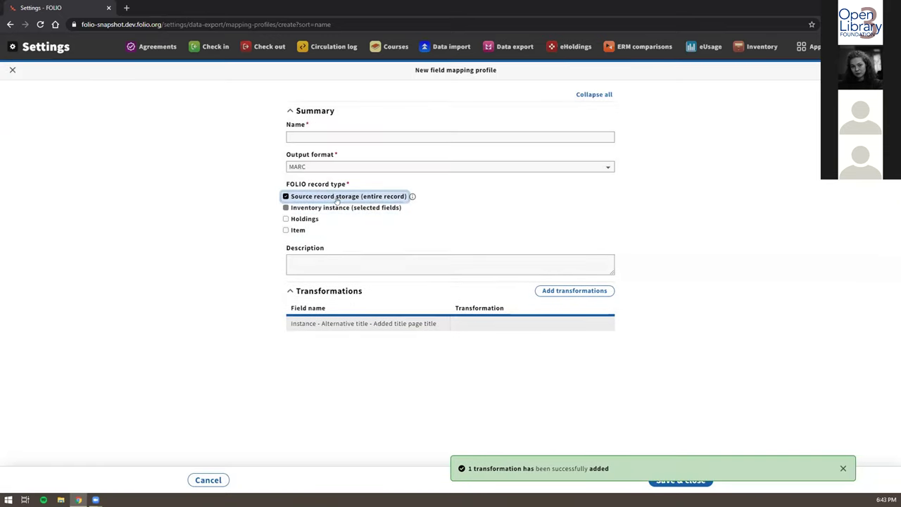
{"action": "left_click", "coordinate": [843, 468]}
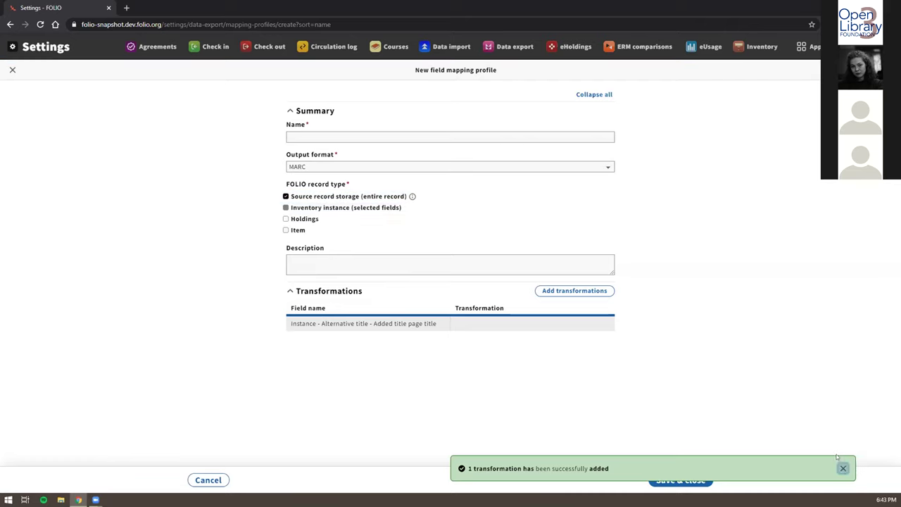
Name the field mapping profile Test and save it
{"action": "left_click", "coordinate": [328, 138]}
{"action": "type", "text": "Test"}
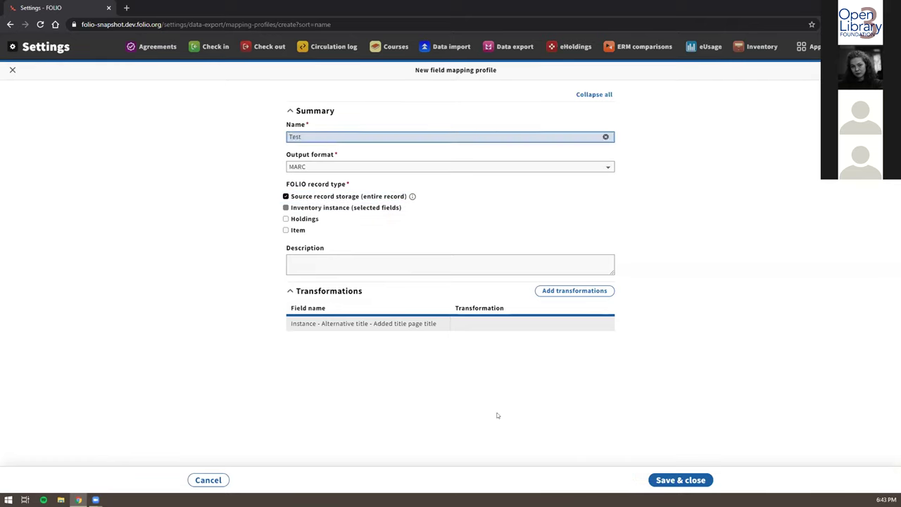
{"action": "left_click", "coordinate": [666, 481]}
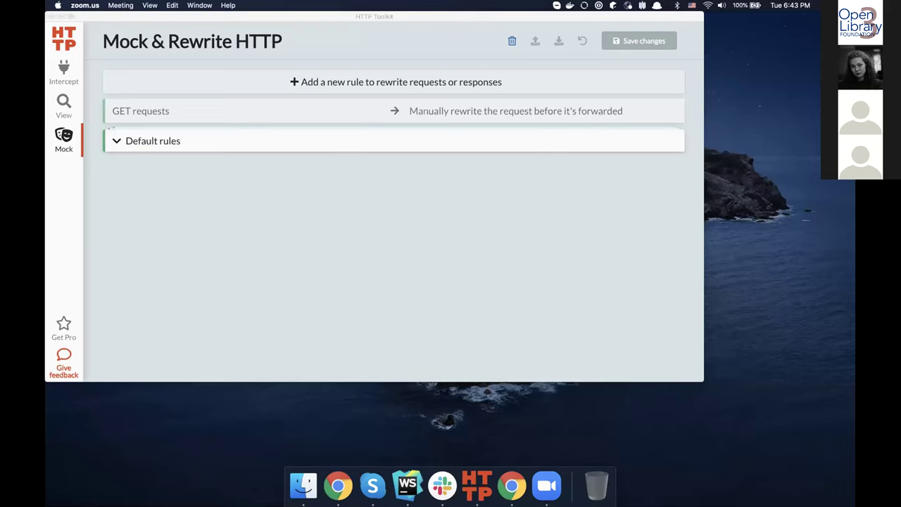
Switch to the FOLIO Inventory window in Chrome and save the instances UUIDs for the Main Library results
{"action": "key", "text": "ctrl+Up"}
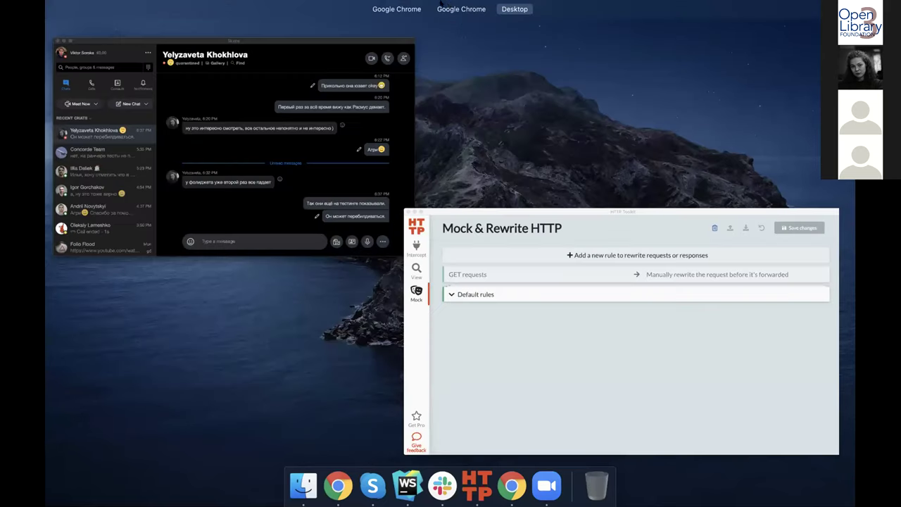
{"action": "left_click", "coordinate": [466, 28]}
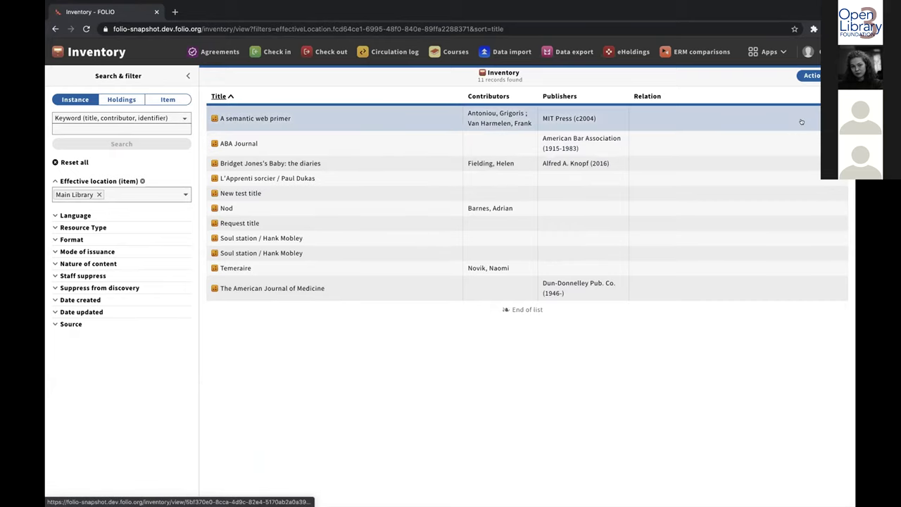
{"action": "left_click", "coordinate": [810, 75]}
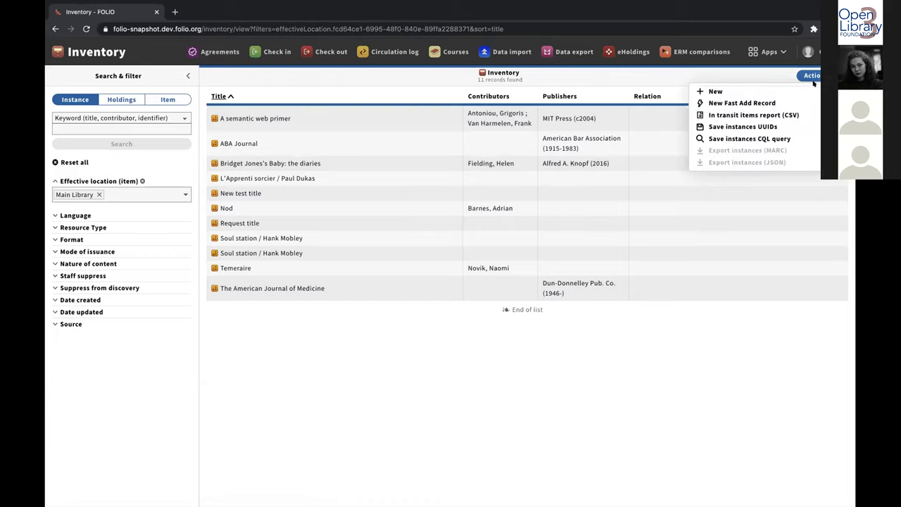
{"action": "left_click", "coordinate": [779, 125]}
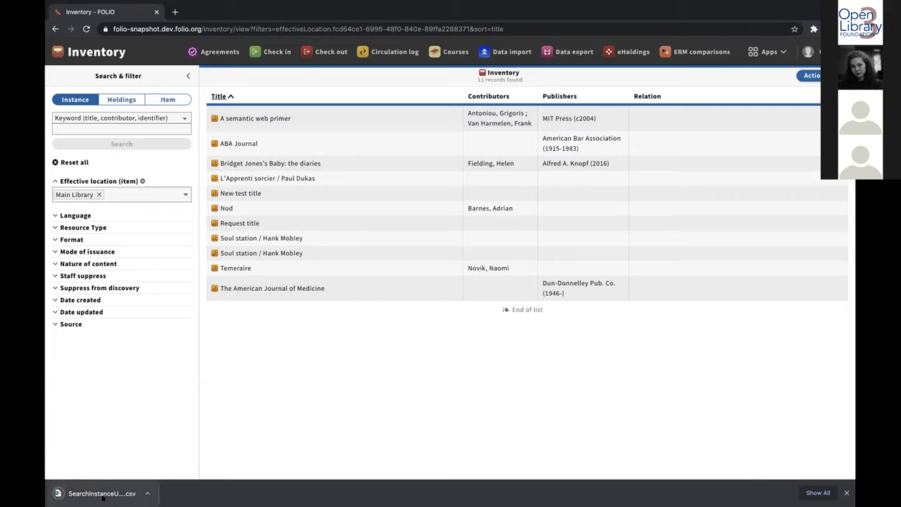
{"action": "left_click", "coordinate": [846, 492]}
Switch to HTTP Toolkit, enable the mock rule for GET requests and save the rule changes
{"action": "key", "text": "super+Tab"}
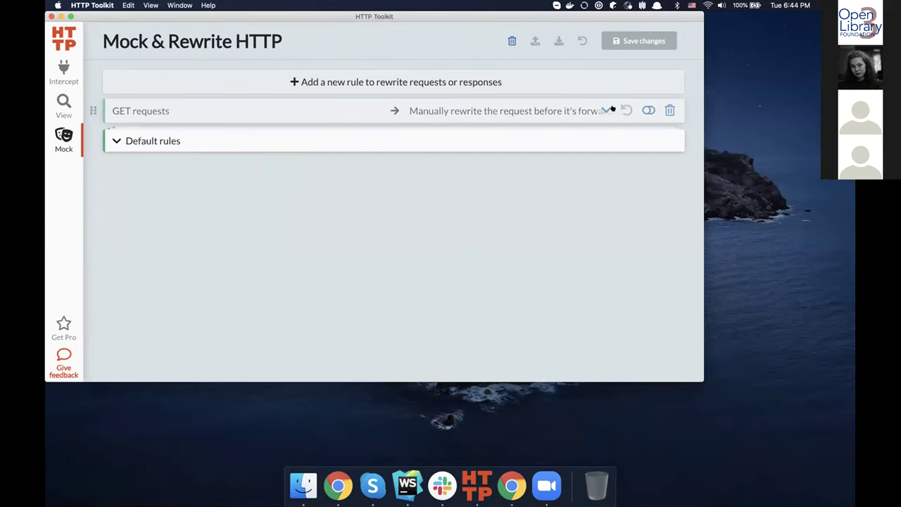
{"action": "left_click", "coordinate": [648, 110]}
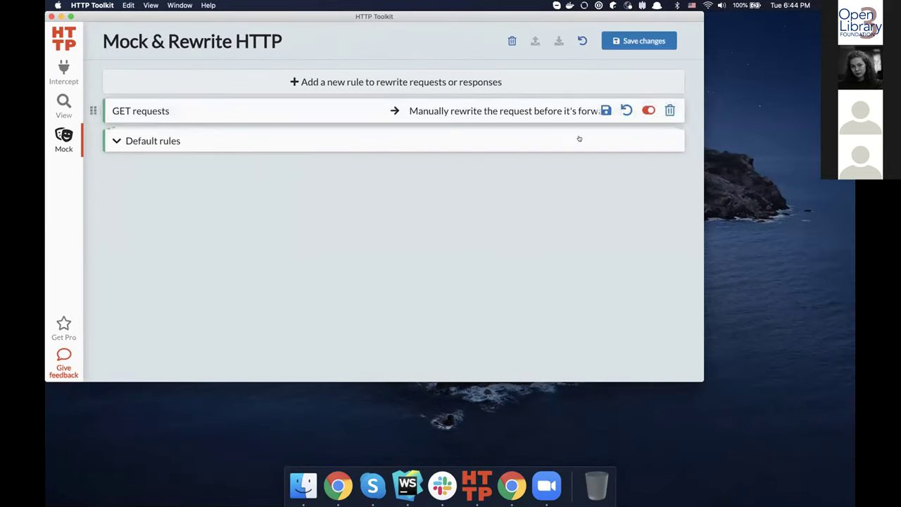
{"action": "left_click", "coordinate": [637, 39]}
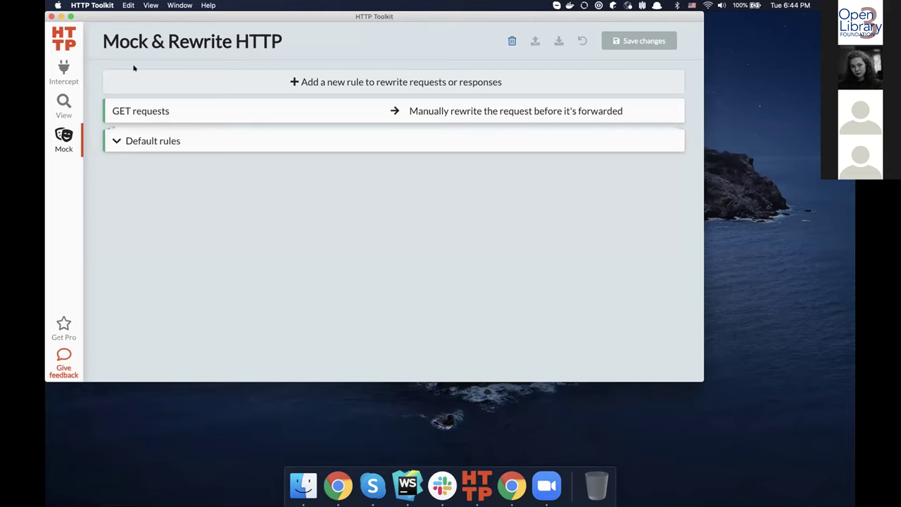
Return to Inventory in Chrome, save the instances UUIDs again and read the notification about the request
{"action": "left_click", "coordinate": [506, 484]}
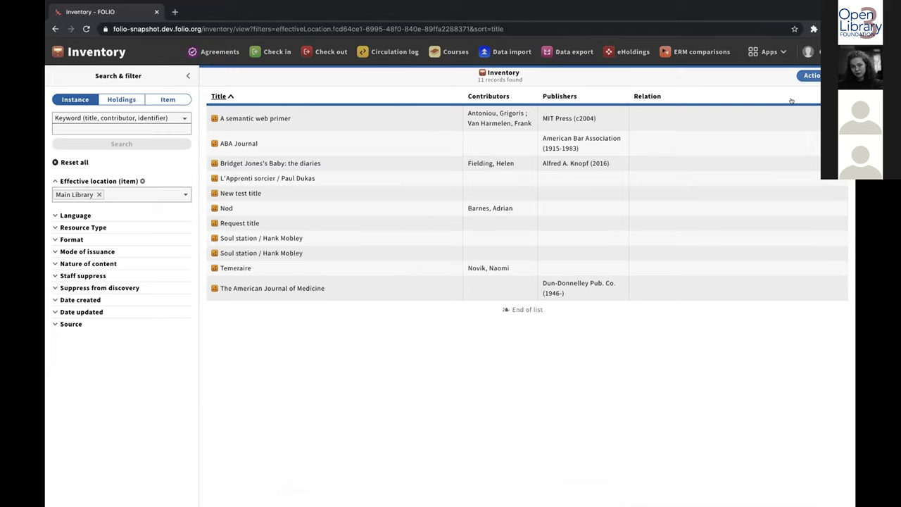
{"action": "left_click", "coordinate": [808, 75]}
{"action": "left_click", "coordinate": [761, 128]}
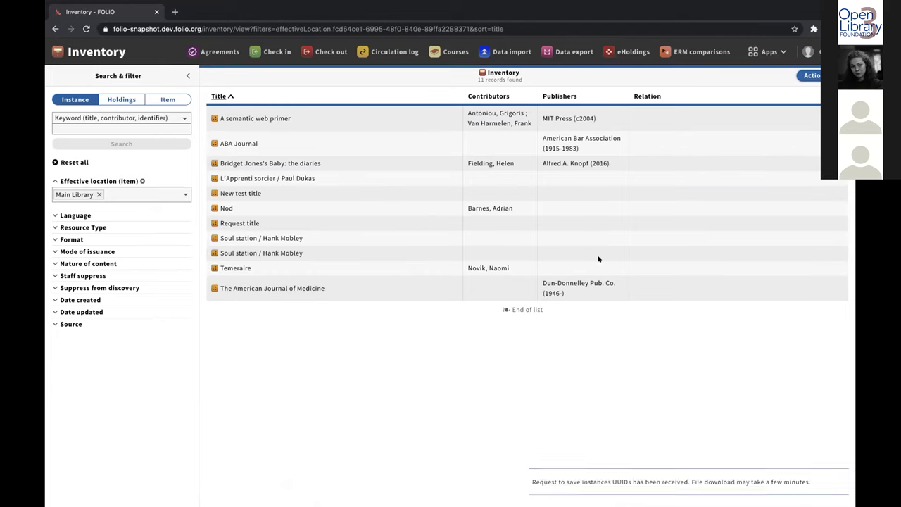
{"action": "left_click_drag", "start_coordinate": [529, 481], "coordinate": [637, 481]}
{"action": "left_click", "coordinate": [637, 432]}
Inspect the intercepted instance-bulk/ids request in HTTP Toolkit and check the Inventory window for the CSV download
{"action": "key", "text": "super+Tab"}
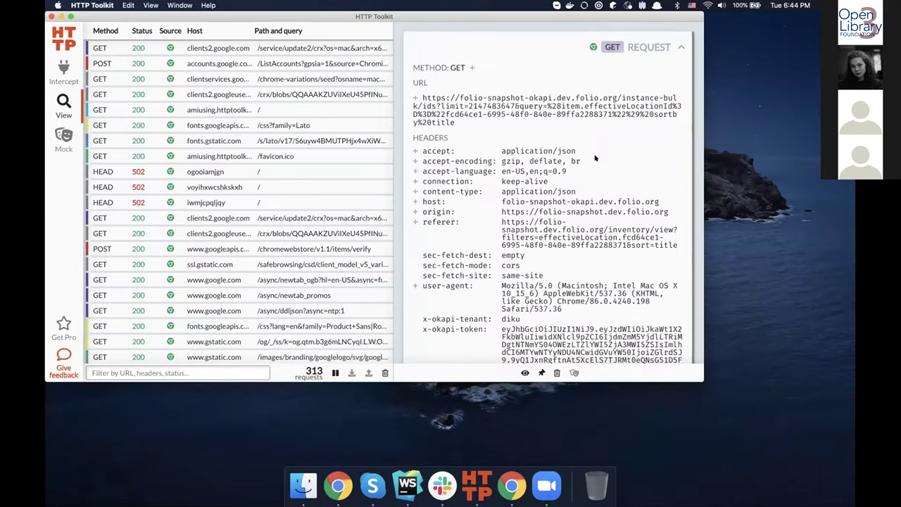
{"action": "key", "text": "super+Tab"}
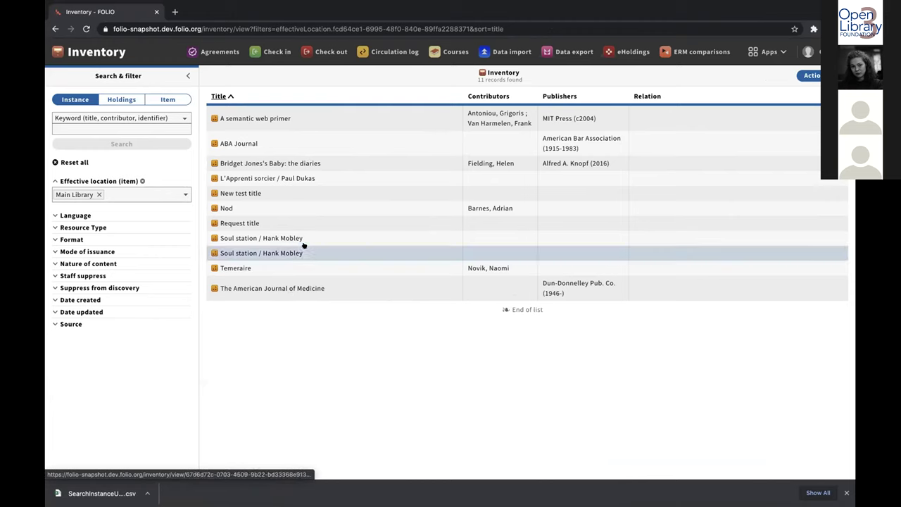
{"action": "key", "text": "super+Tab"}
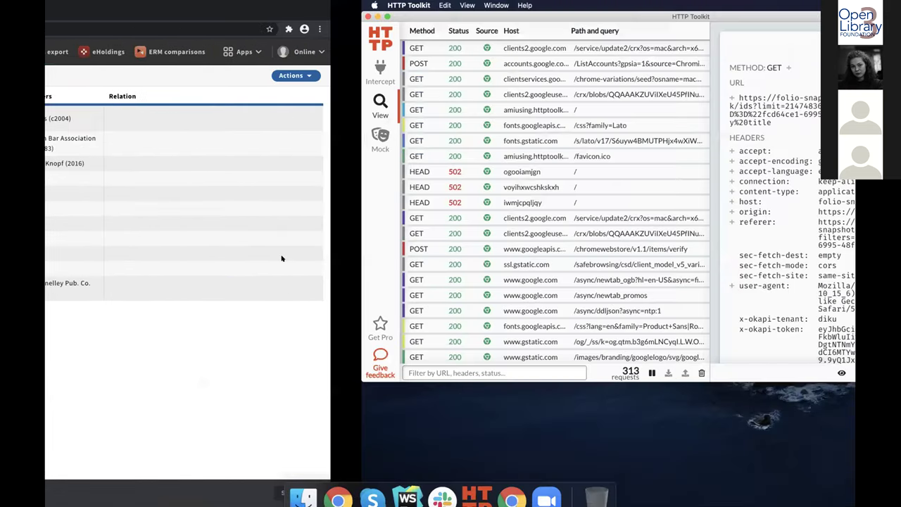
Switch to the other Chrome window and review the code coverage reports for stripes-data-transfer-components and ui-data-export
{"action": "key", "text": "ctrl+Up"}
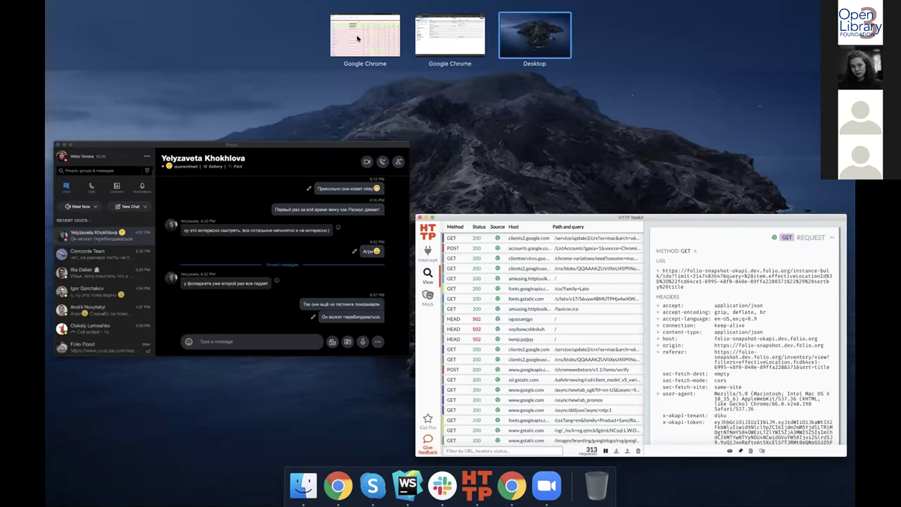
{"action": "left_click", "coordinate": [365, 37]}
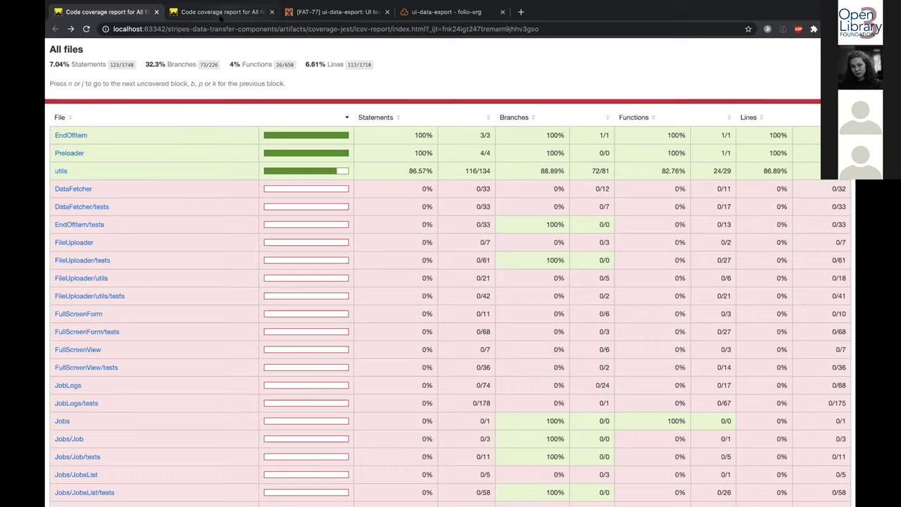
{"action": "left_click", "coordinate": [211, 12]}
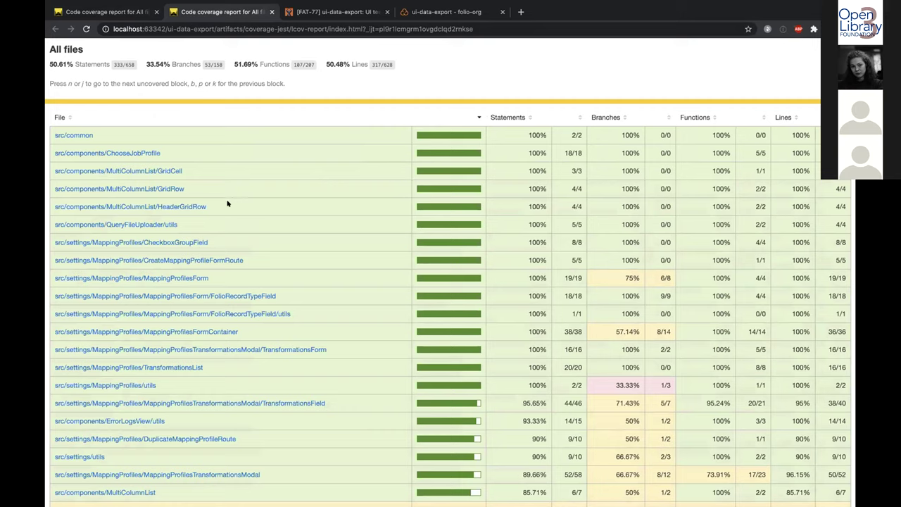
{"action": "scroll", "coordinate": [212, 221], "scroll_direction": "down", "scroll_amount": 2}
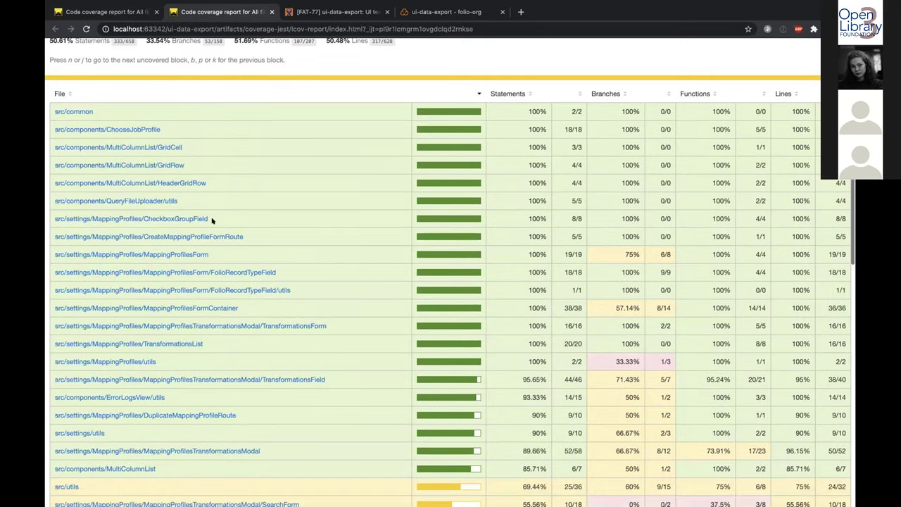
{"action": "scroll", "coordinate": [216, 147], "scroll_direction": "up", "scroll_amount": 2}
Sort the ui-data-export coverage report by file, restore the sorting by coverage and look through the whole list
{"action": "left_click", "coordinate": [218, 113]}
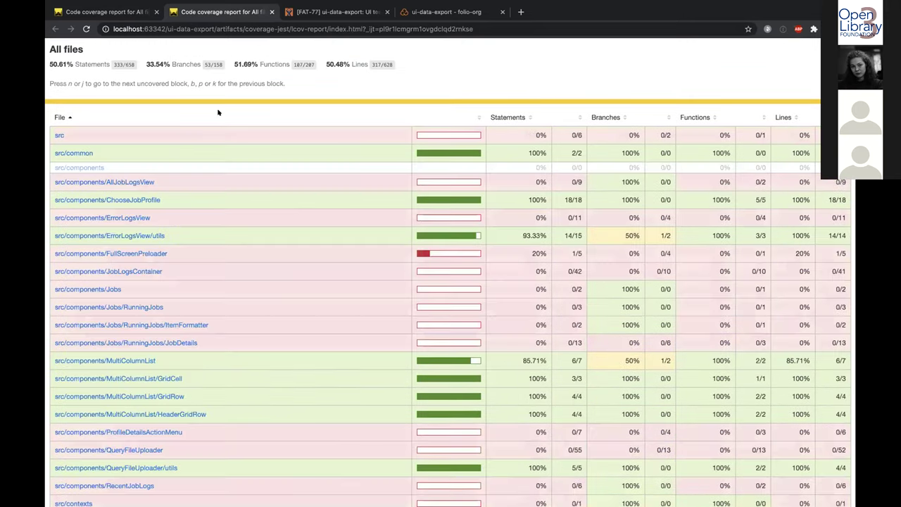
{"action": "left_click", "coordinate": [431, 115]}
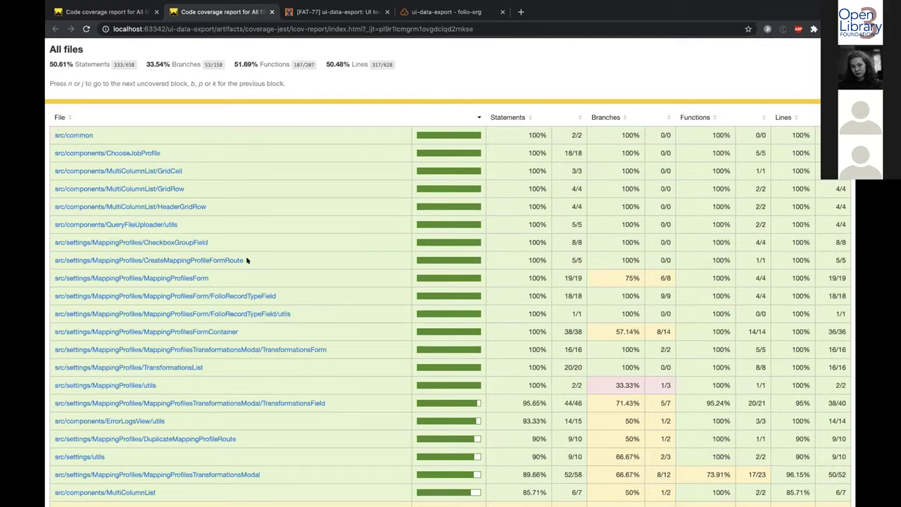
{"action": "scroll", "coordinate": [247, 261], "scroll_direction": "down", "scroll_amount": 1}
{"action": "scroll", "coordinate": [246, 261], "scroll_direction": "down", "scroll_amount": 6}
{"action": "scroll", "coordinate": [247, 261], "scroll_direction": "up", "scroll_amount": 8}
Review the linked Bigtest-to-Jest rewrite issues in the FAT-77 ticket for ui-data-export
{"action": "left_click", "coordinate": [335, 12]}
{"action": "scroll", "coordinate": [198, 244], "scroll_direction": "down", "scroll_amount": 1}
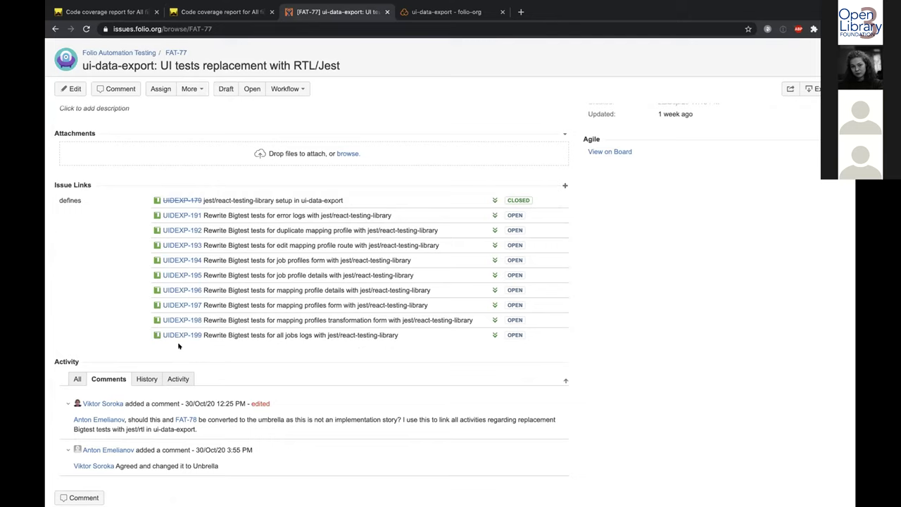
{"action": "left_click_drag", "start_coordinate": [204, 260], "coordinate": [257, 259]}
{"action": "left_click", "coordinate": [257, 259]}
Check the SonarCloud overview of ui-data-export for code coverage, return to the desktop with HTTP Toolkit and switch to Zoom
{"action": "left_click", "coordinate": [437, 14]}
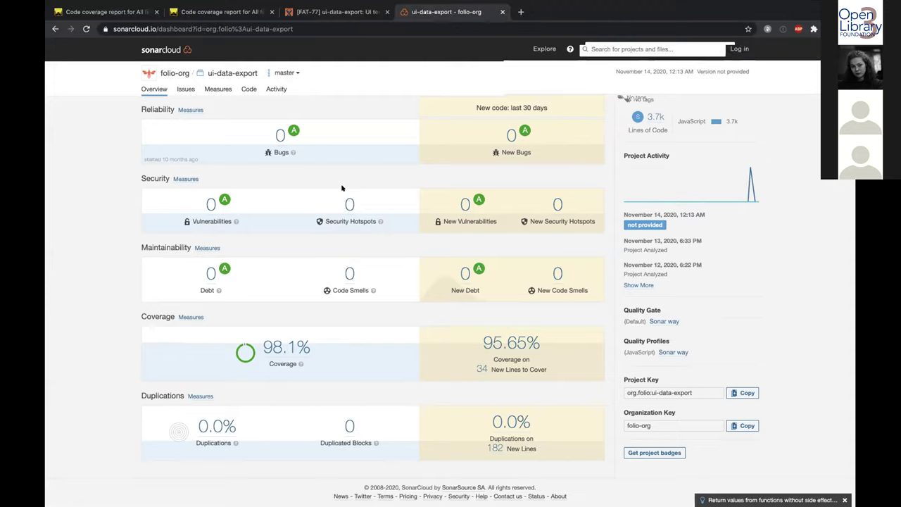
{"action": "key", "text": "ctrl+Up"}
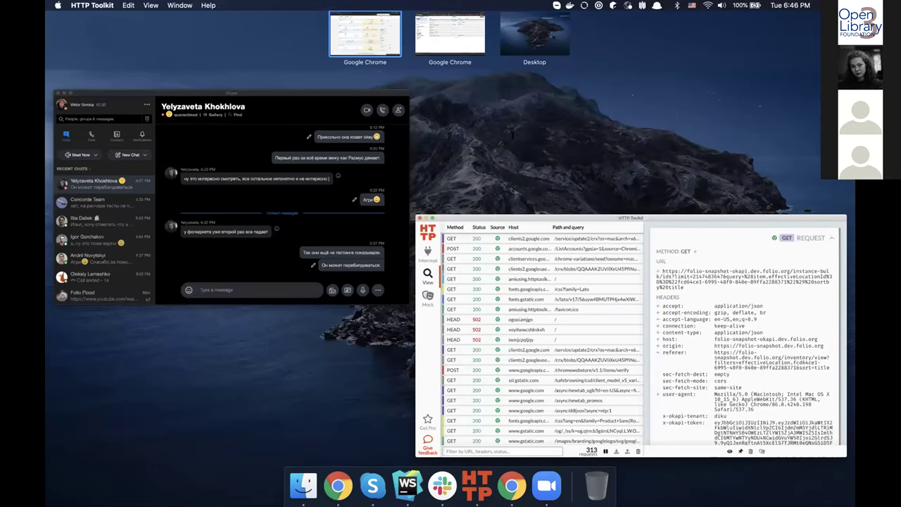
{"action": "left_click", "coordinate": [542, 281]}
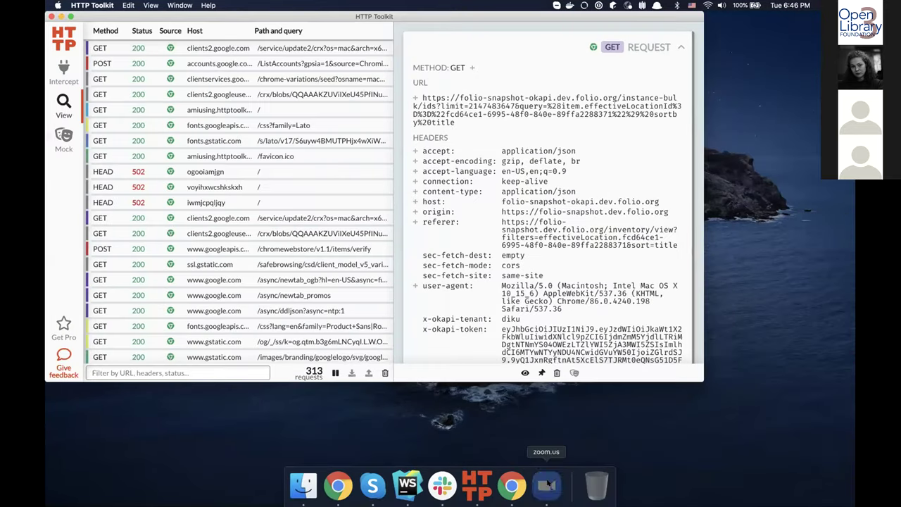
{"action": "left_click", "coordinate": [546, 486]}
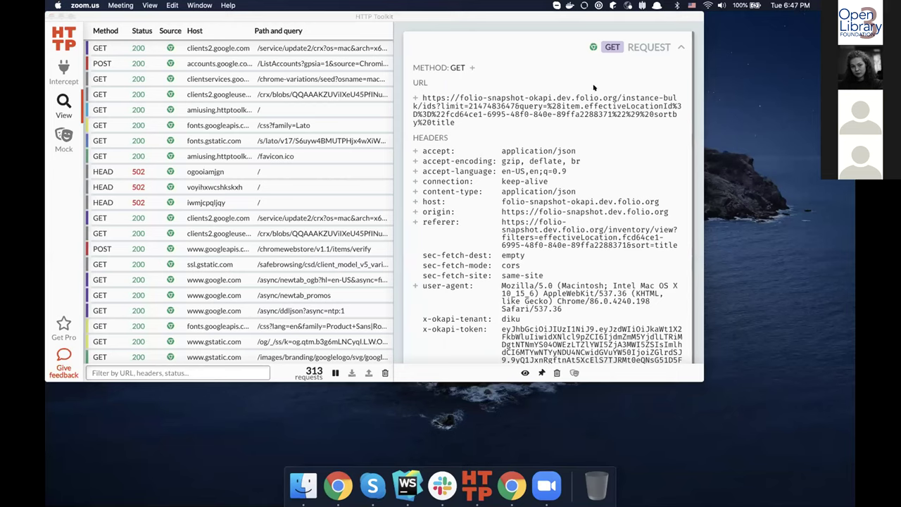
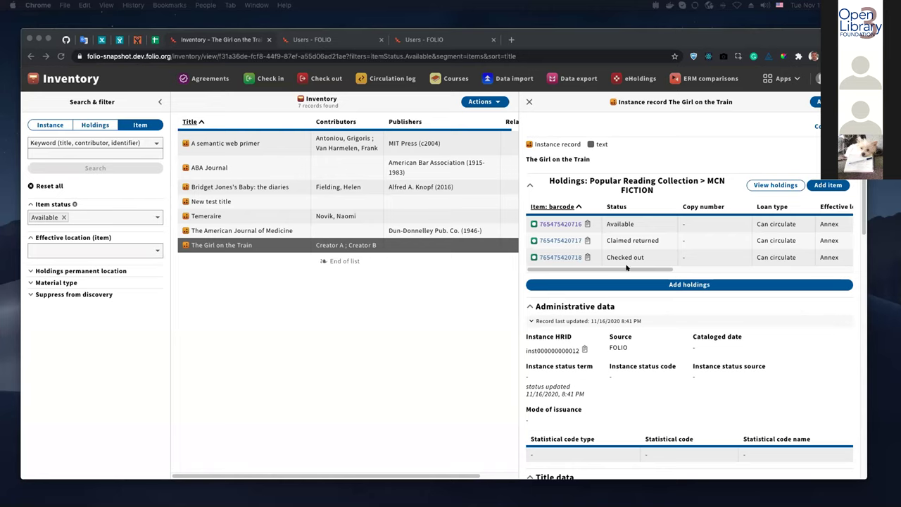
Sort the items in the Popular Reading Collection > MCN FICTION holdings of The Girl on the Train by material type
{"action": "left_click_drag", "start_coordinate": [651, 269], "coordinate": [821, 267]}
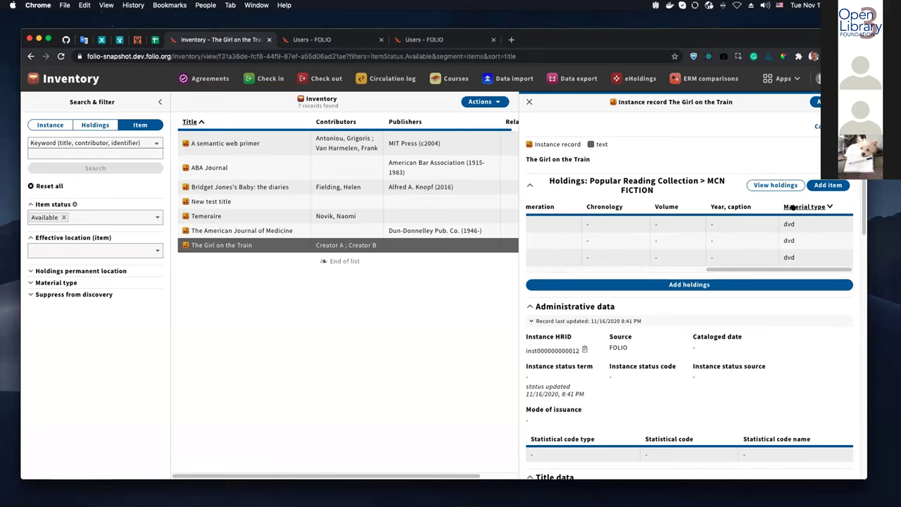
{"action": "left_click_drag", "start_coordinate": [787, 270], "coordinate": [612, 273]}
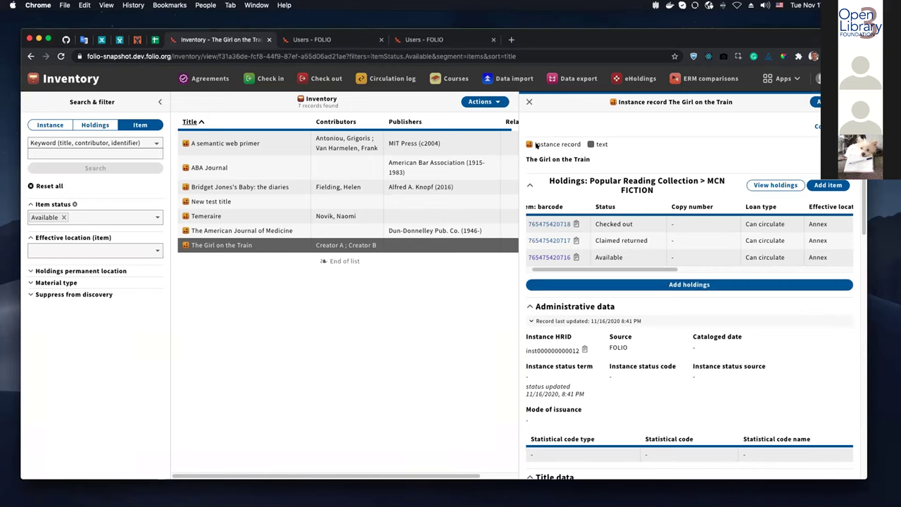
Check the available Inventory actions, switch to Users and show its report options
{"action": "left_click", "coordinate": [495, 102]}
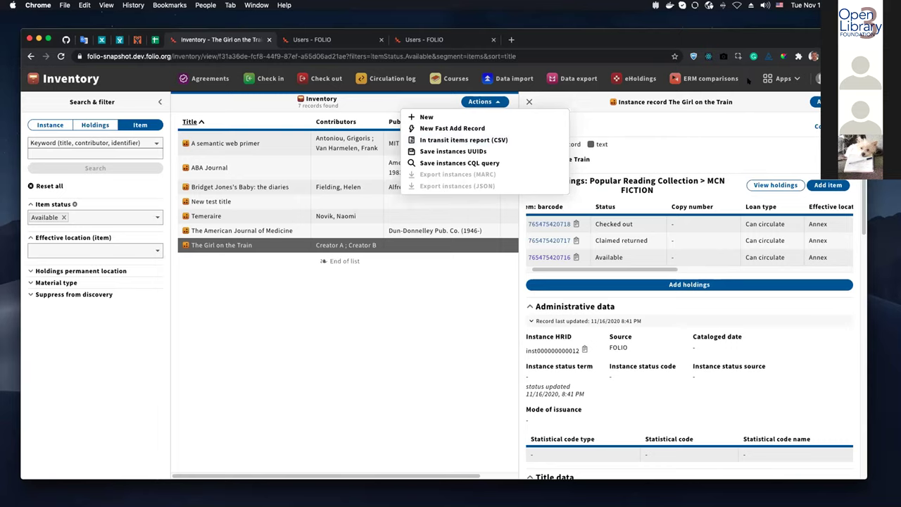
{"action": "left_click", "coordinate": [781, 78]}
{"action": "left_click", "coordinate": [648, 310]}
{"action": "left_click", "coordinate": [815, 101]}
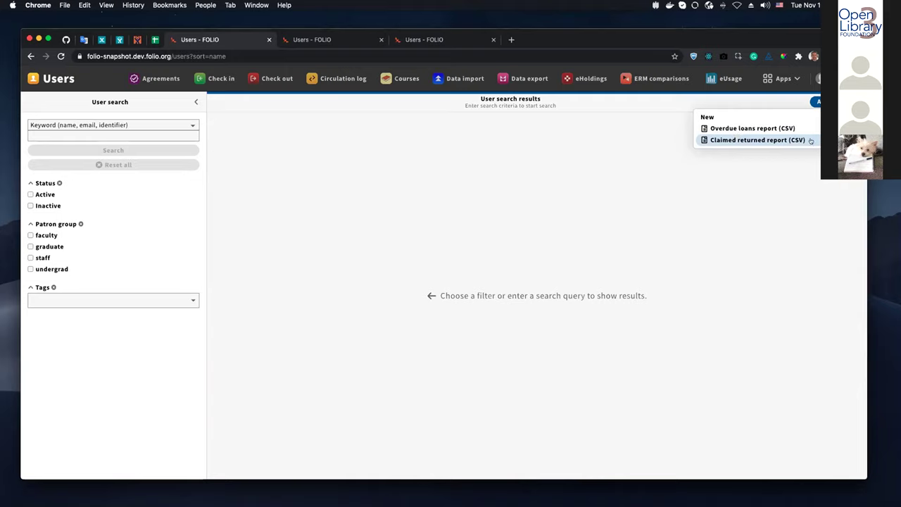
Return to Inventory and replace the Available item status filter with Claimed returned
{"action": "left_click", "coordinate": [793, 78]}
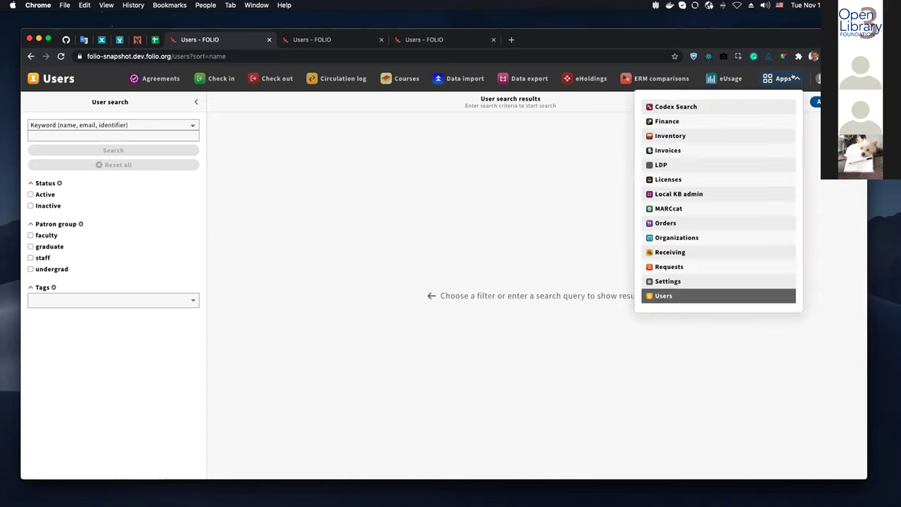
{"action": "left_click", "coordinate": [678, 134]}
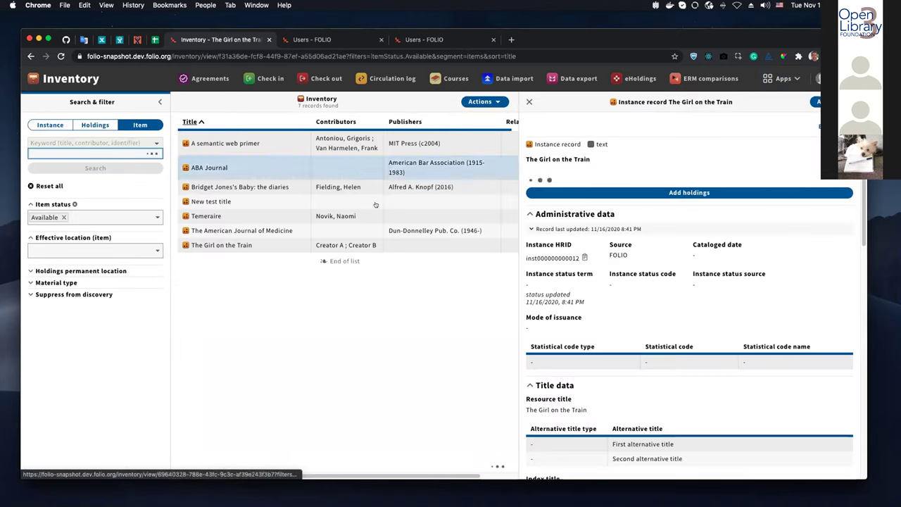
{"action": "left_click", "coordinate": [151, 217]}
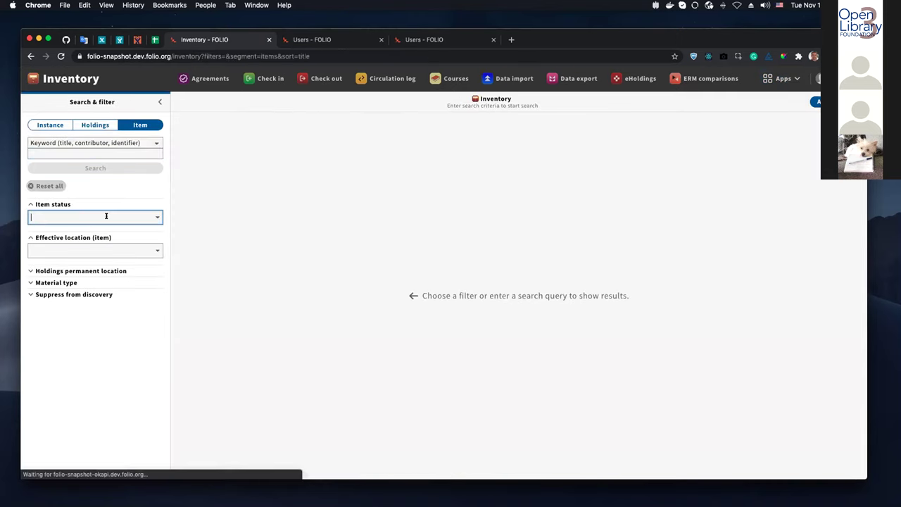
{"action": "left_click", "coordinate": [149, 217]}
{"action": "left_click", "coordinate": [88, 305]}
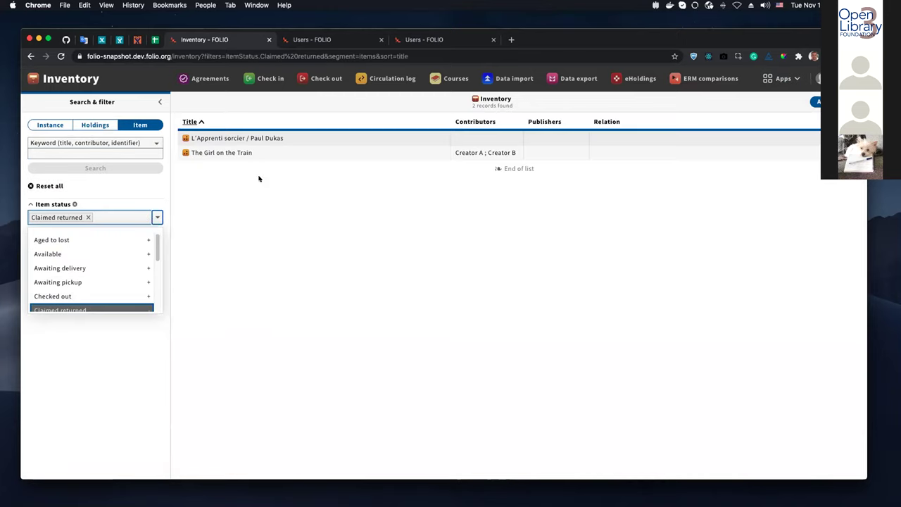
Export the claimed returned report as CSV from Users
{"action": "left_click", "coordinate": [786, 79]}
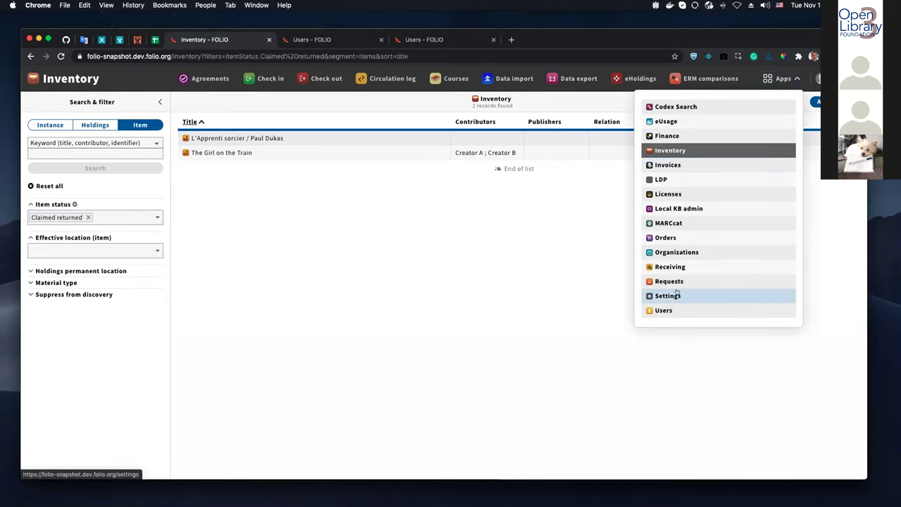
{"action": "left_click", "coordinate": [668, 311]}
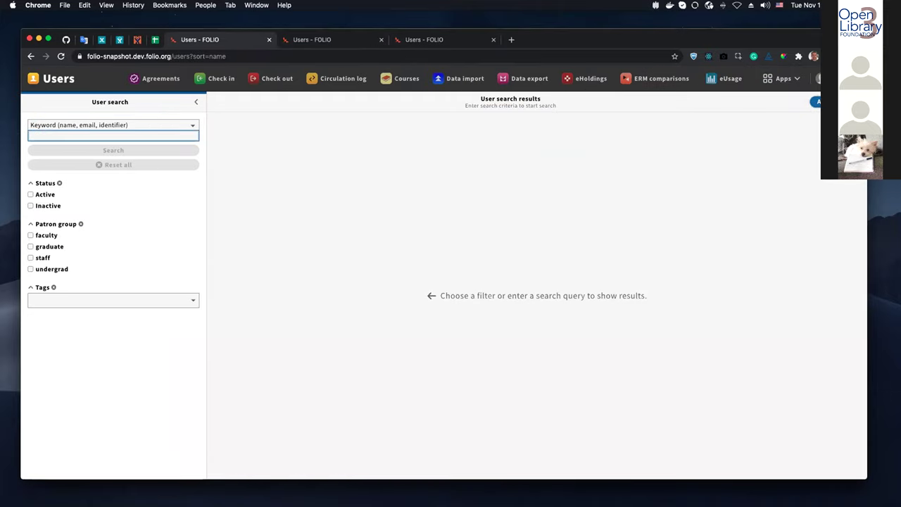
{"action": "left_click", "coordinate": [816, 101]}
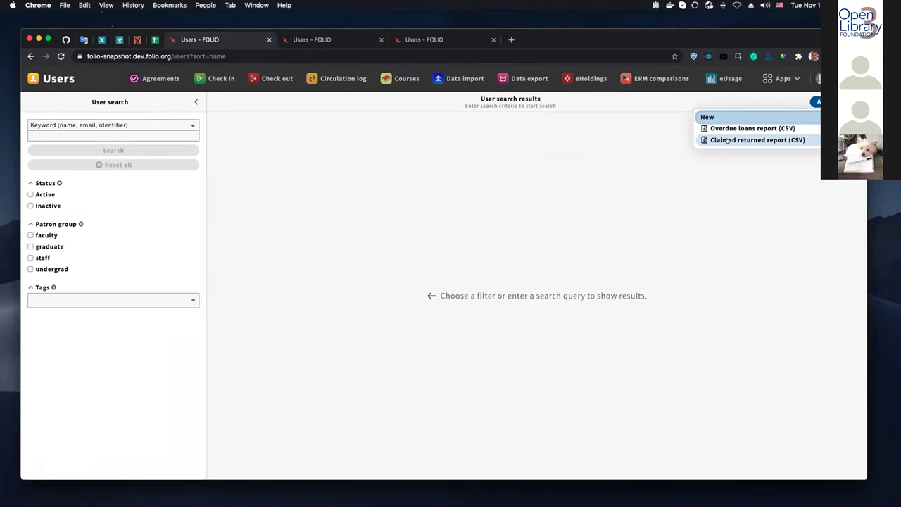
{"action": "left_click", "coordinate": [727, 140]}
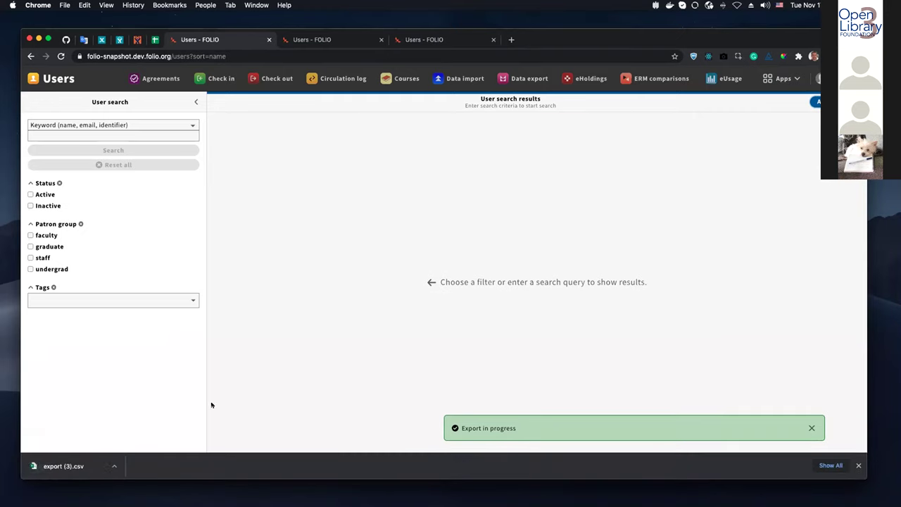
Open the downloaded export (3).csv in Excel, review the claimed returned loans and close the workbook
{"action": "left_click", "coordinate": [114, 466]}
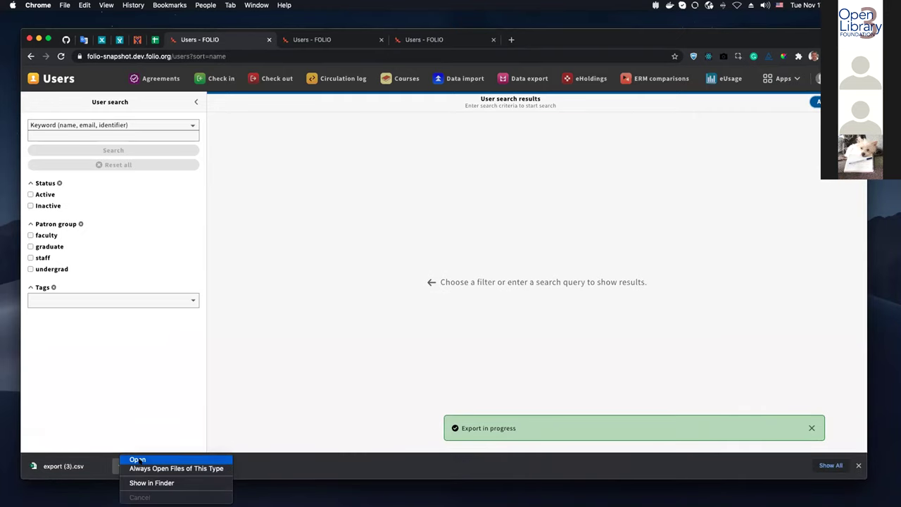
{"action": "left_click", "coordinate": [138, 460]}
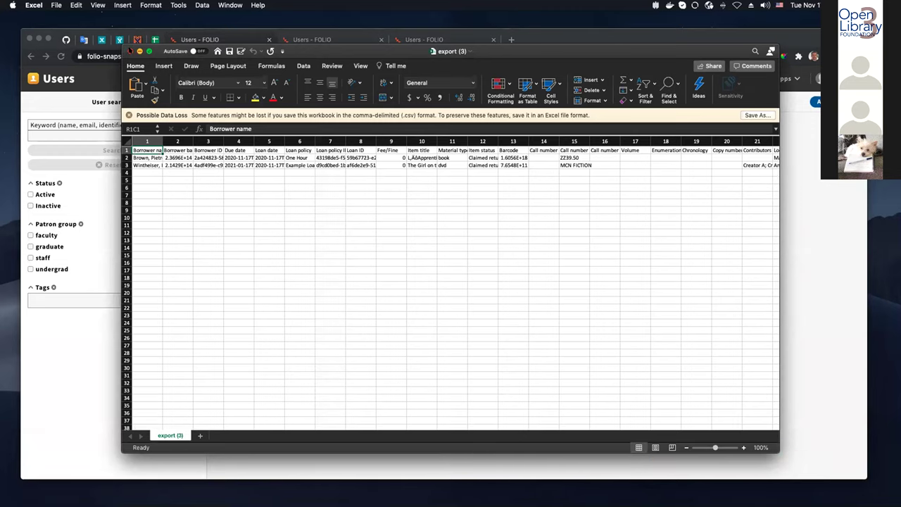
{"action": "left_click", "coordinate": [130, 51]}
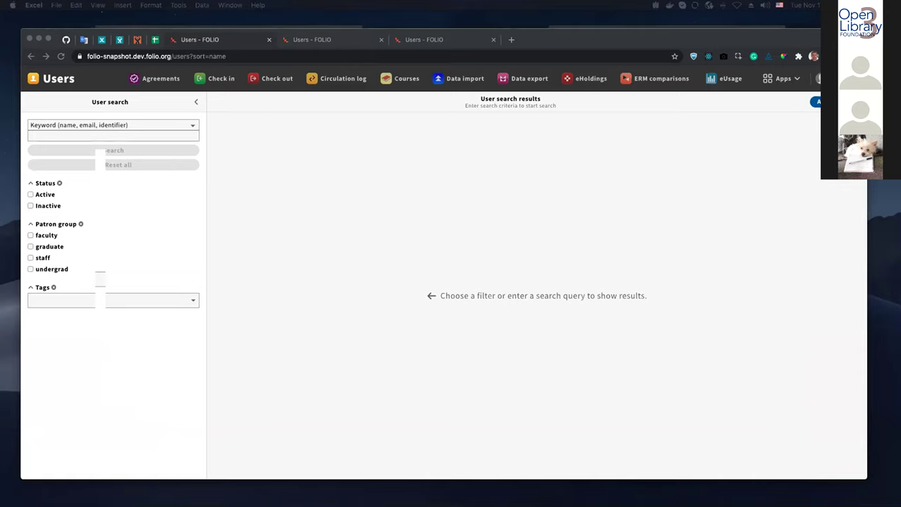
Open the instance record L'Apprenti sorcier / Paul Dukas from the claimed returned items in Inventory for editing
{"action": "left_click", "coordinate": [783, 78]}
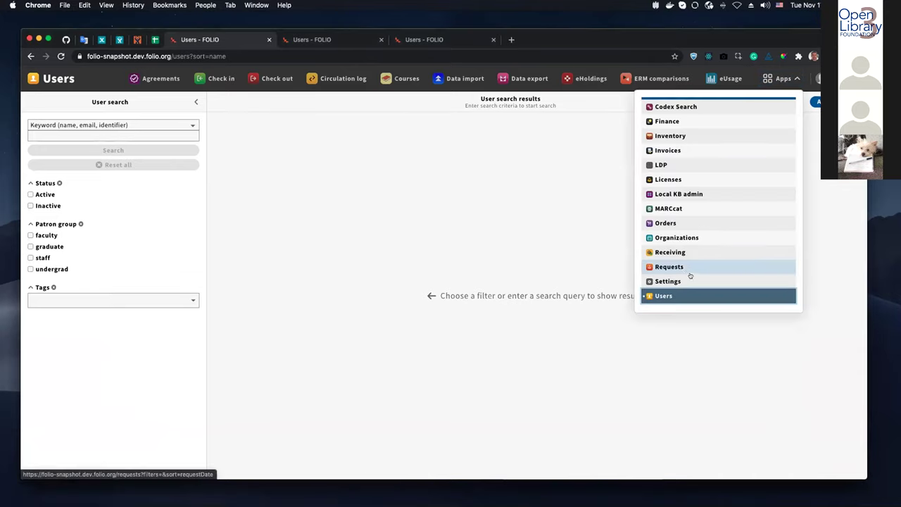
{"action": "left_click", "coordinate": [668, 135]}
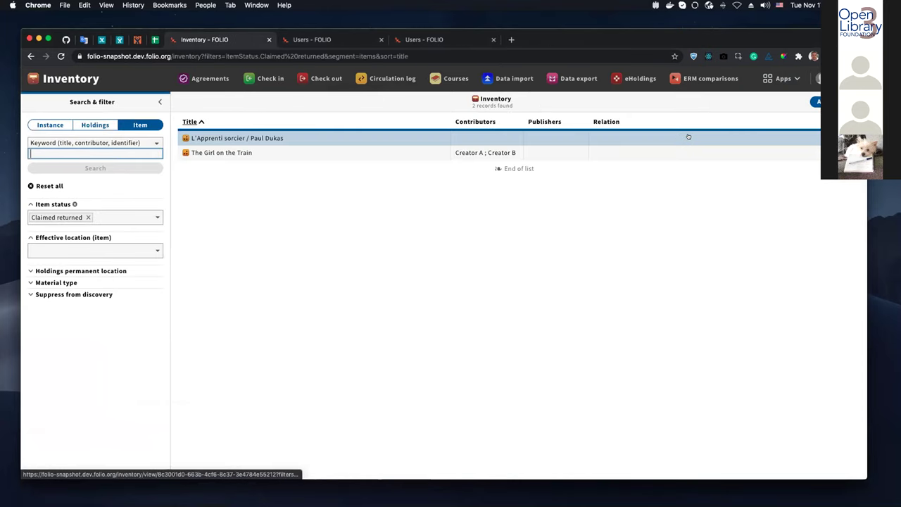
{"action": "left_click", "coordinate": [346, 137]}
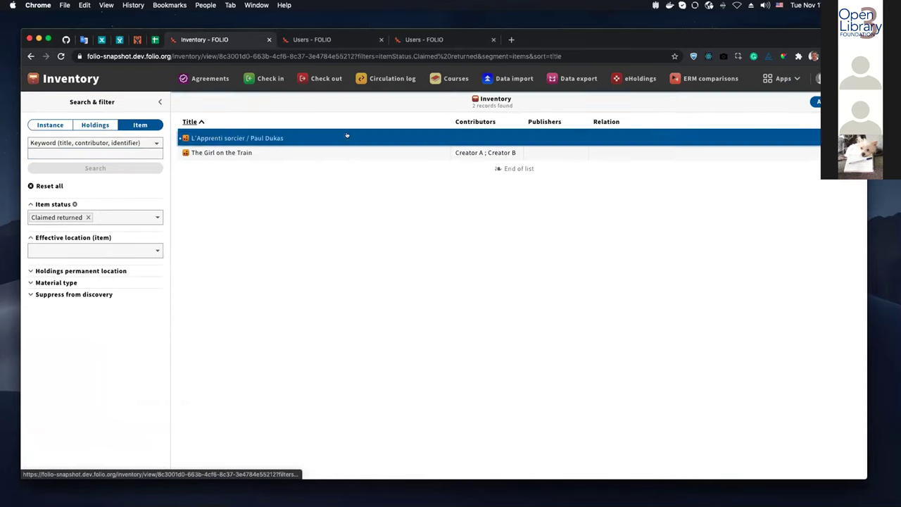
{"action": "left_click", "coordinate": [817, 102]}
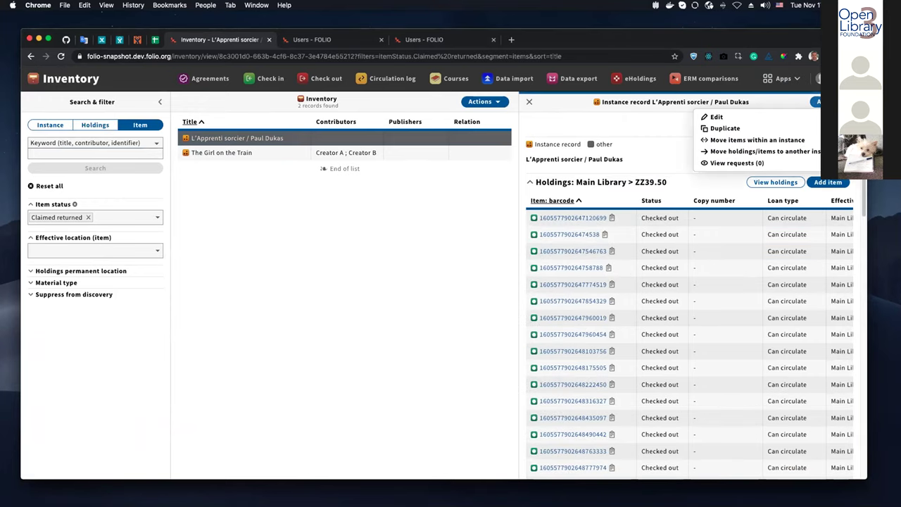
{"action": "left_click", "coordinate": [770, 115]}
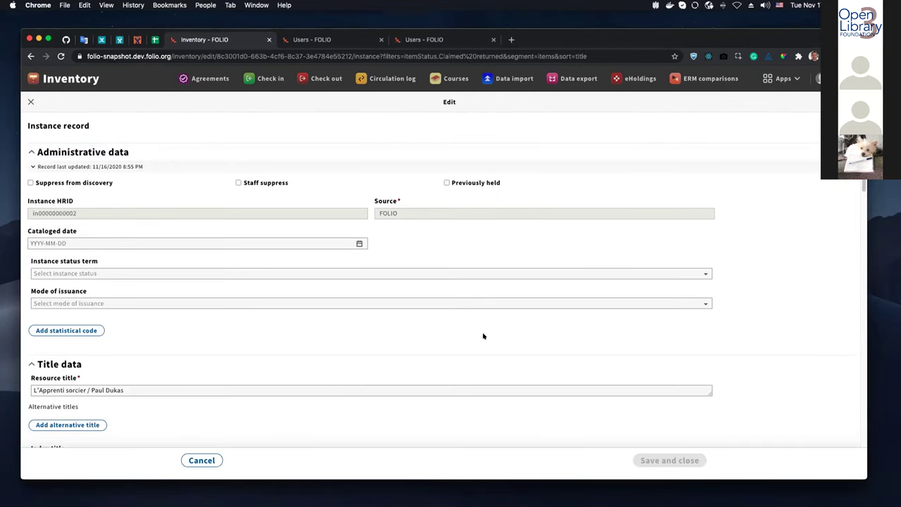
Add an empty preceding title entry to the instance and open the instance lookup for it
{"action": "scroll", "coordinate": [470, 334], "scroll_direction": "down", "scroll_amount": 5}
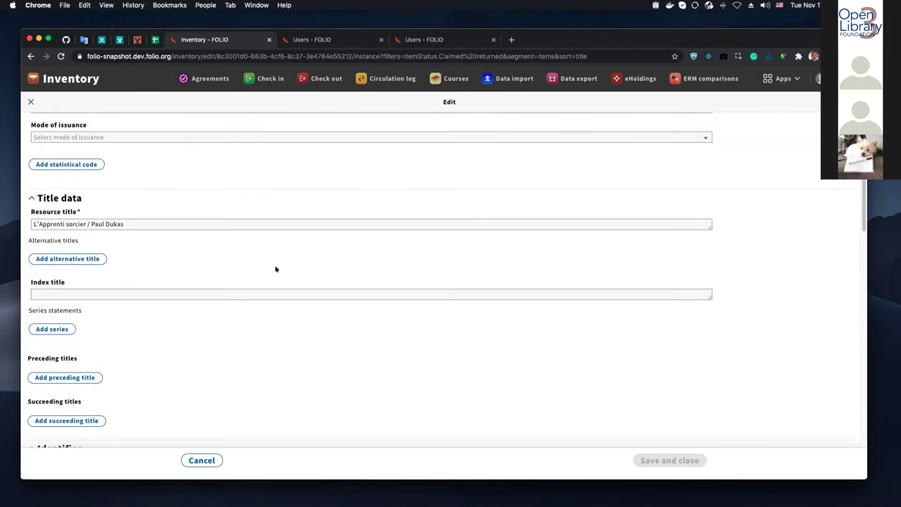
{"action": "scroll", "coordinate": [166, 253], "scroll_direction": "down", "scroll_amount": 1}
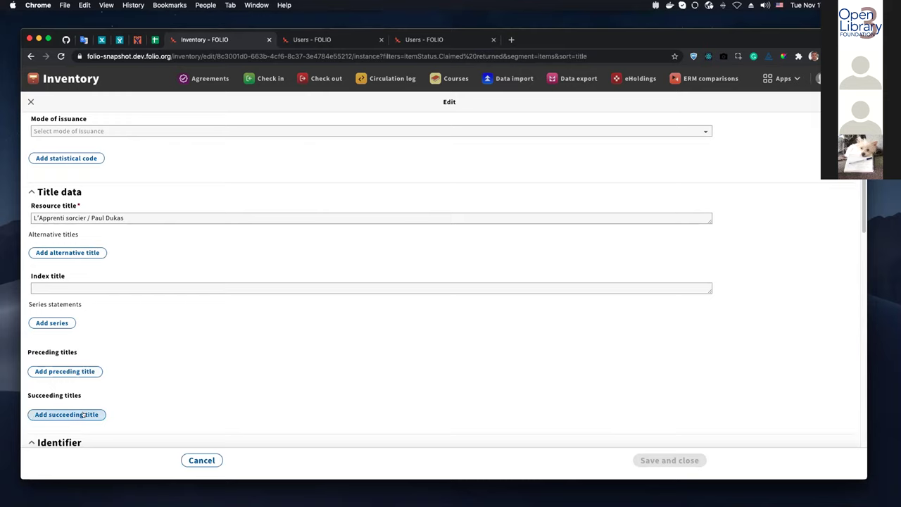
{"action": "left_click", "coordinate": [79, 371]}
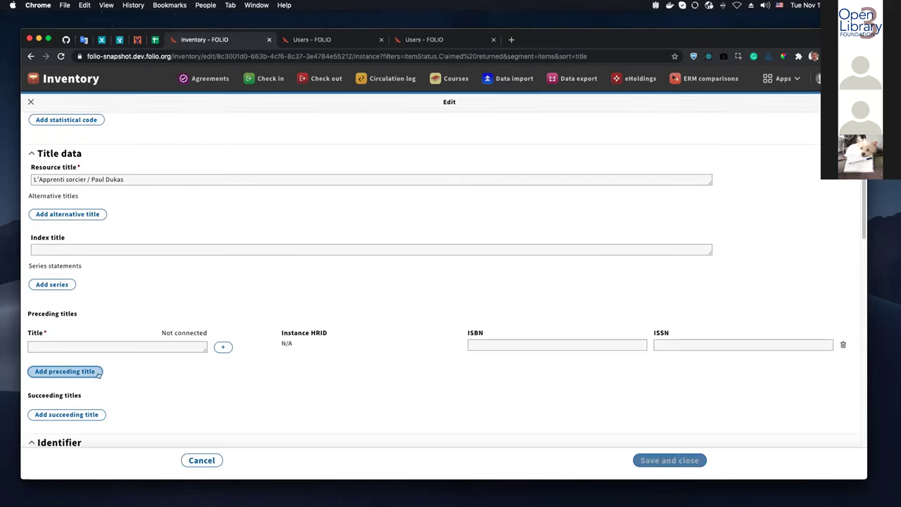
{"action": "left_click", "coordinate": [222, 347]}
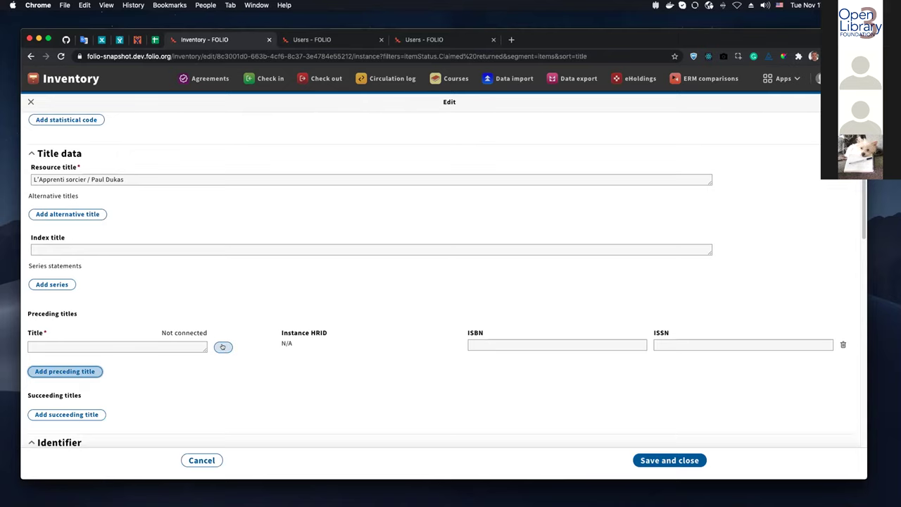
{"action": "left_click", "coordinate": [223, 347]}
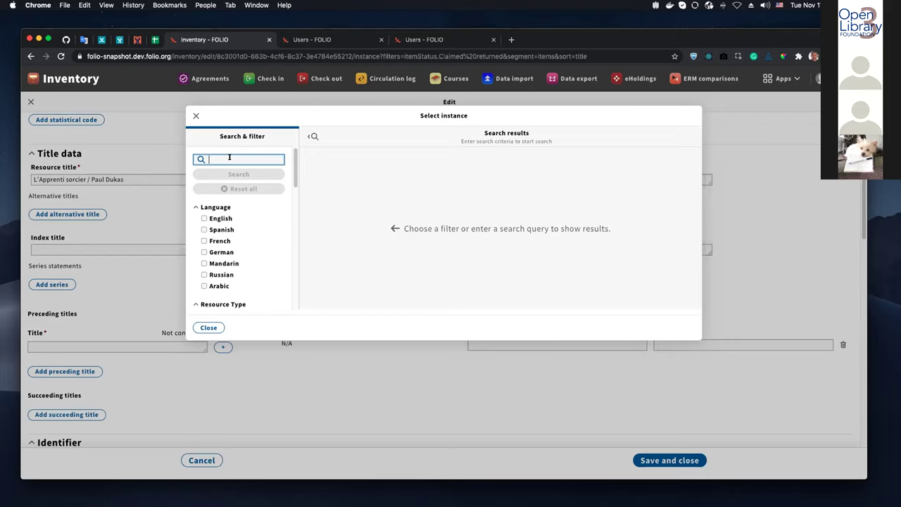
Search the instance lookup for "a", reset the search, filter by resource type text and close the lookup without selecting an instance
{"action": "type", "text": "a"}
{"action": "left_click", "coordinate": [252, 174]}
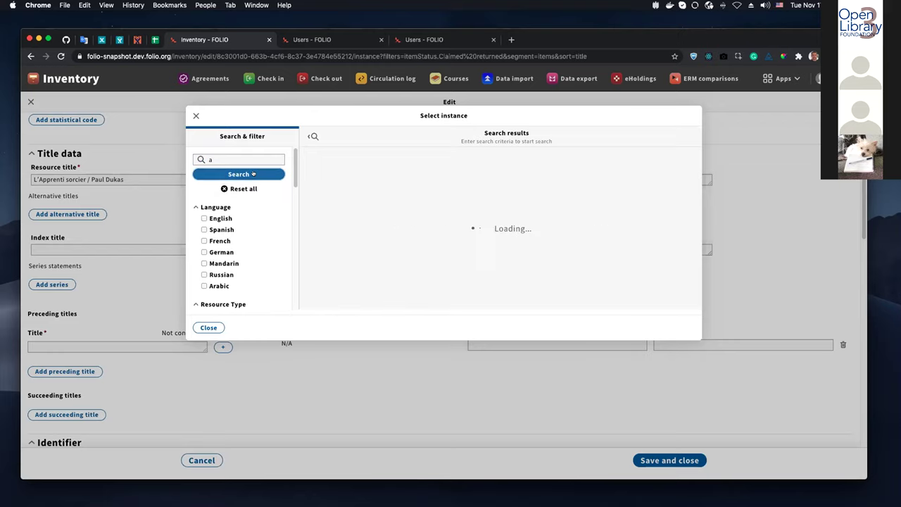
{"action": "left_click", "coordinate": [236, 188]}
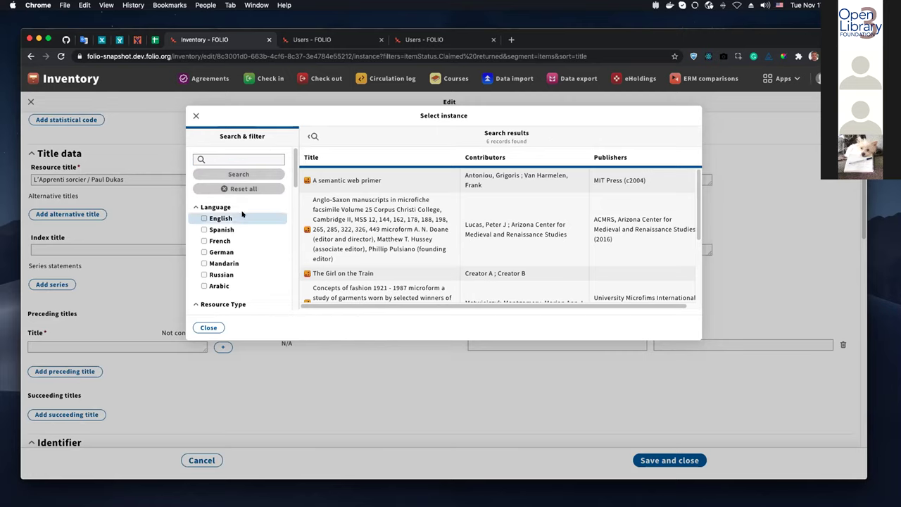
{"action": "left_click_drag", "start_coordinate": [296, 183], "coordinate": [296, 263]}
{"action": "left_click", "coordinate": [264, 269]}
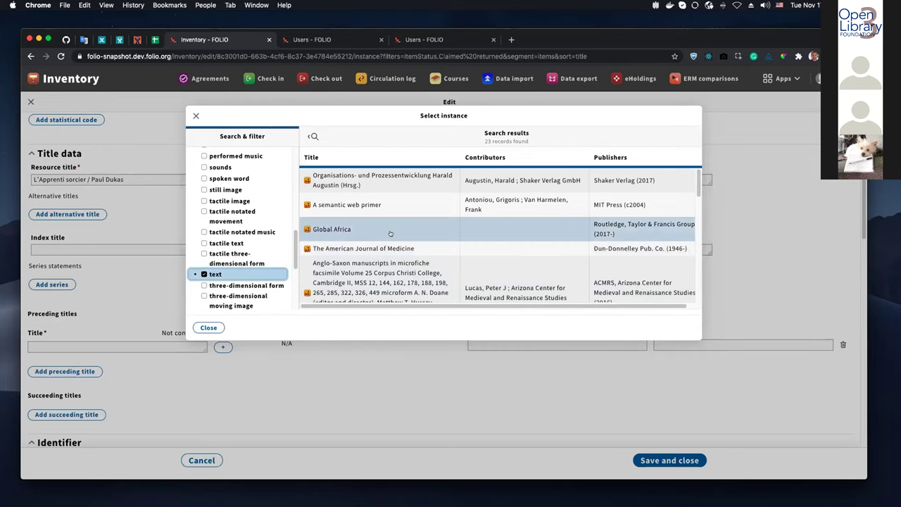
{"action": "left_click", "coordinate": [195, 115]}
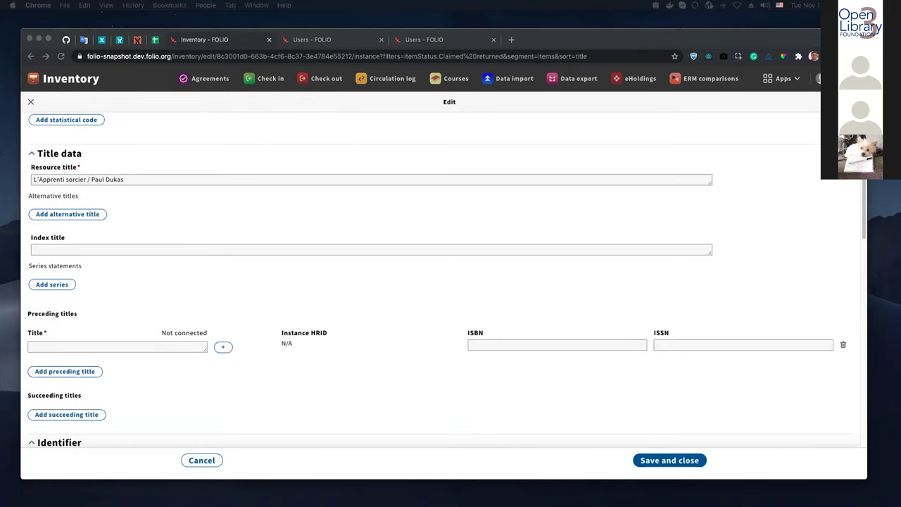
Close the L'Apprenti sorcier instance edit form without saving the changes
{"action": "left_click", "coordinate": [29, 102]}
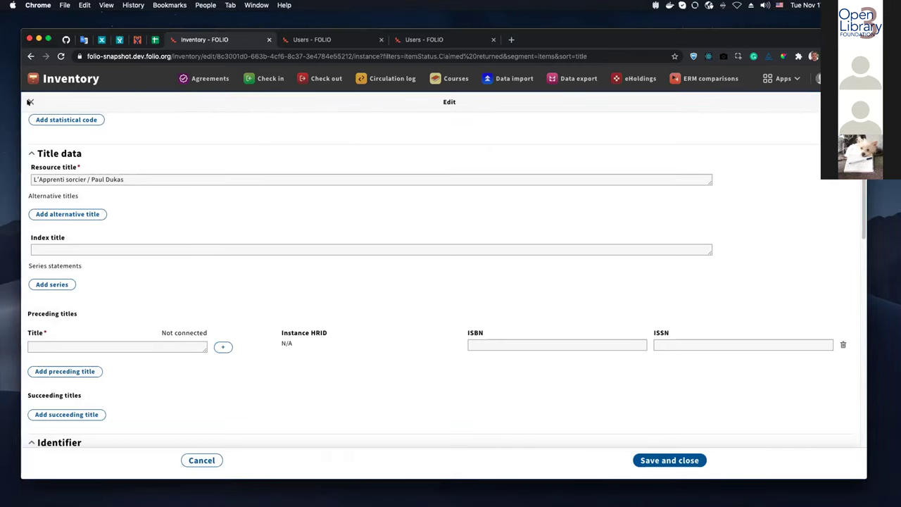
{"action": "left_click", "coordinate": [29, 102]}
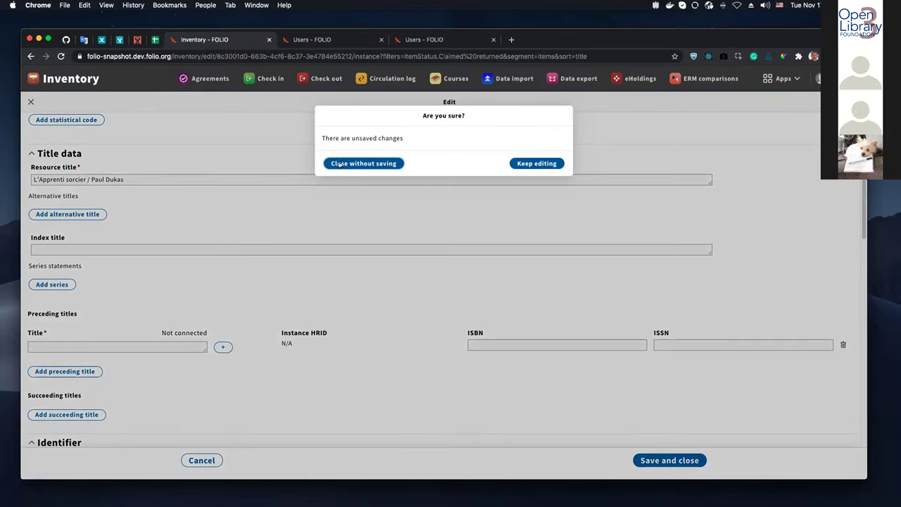
{"action": "left_click", "coordinate": [340, 164]}
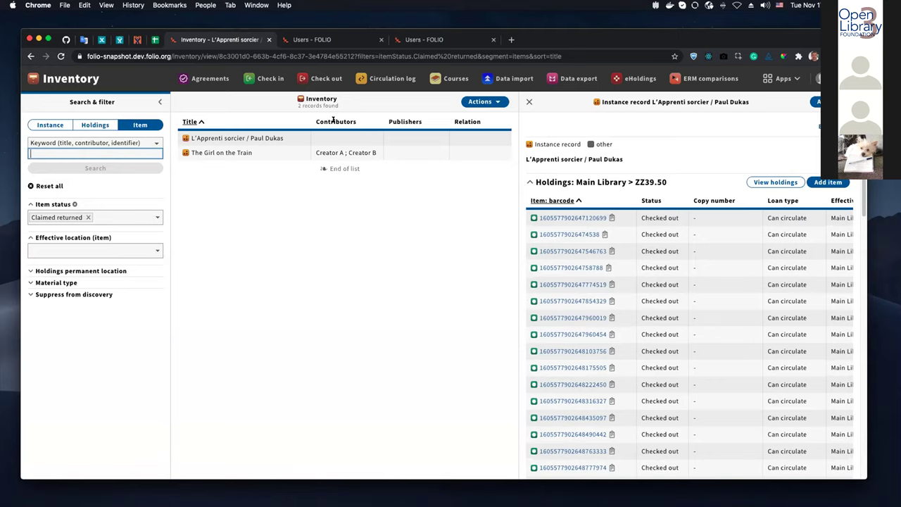
Switch to the patron's open loans, check the actions offered for the Temeraire loan, view its loan details and return to the loan list
{"action": "left_click", "coordinate": [299, 41]}
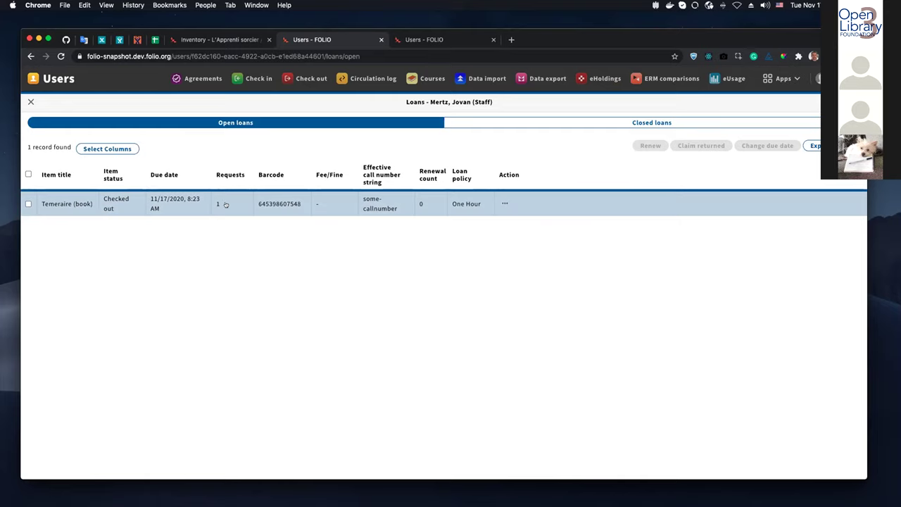
{"action": "left_click", "coordinate": [503, 203]}
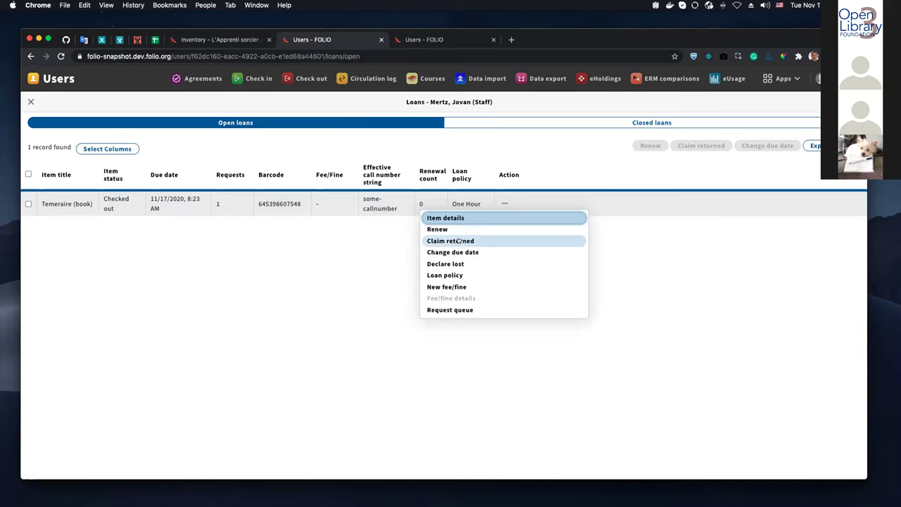
{"action": "left_click", "coordinate": [689, 236]}
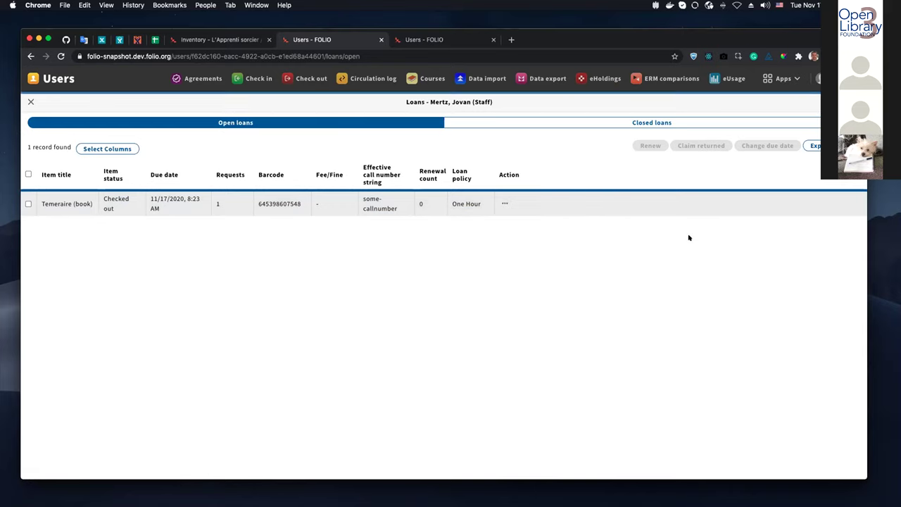
{"action": "left_click", "coordinate": [312, 202]}
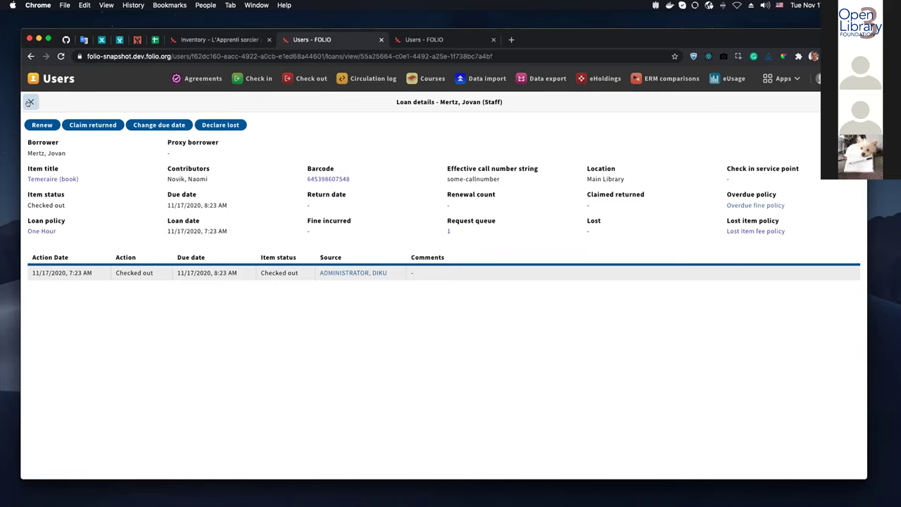
{"action": "left_click", "coordinate": [31, 102]}
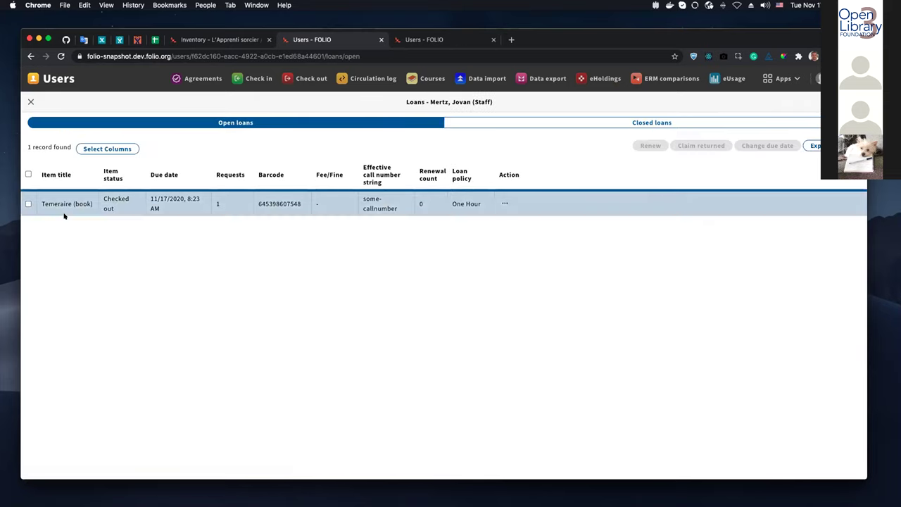
Select the Temeraire loan, review its request information in the bulk claim returned confirmation and close it without confirming
{"action": "left_click", "coordinate": [29, 203]}
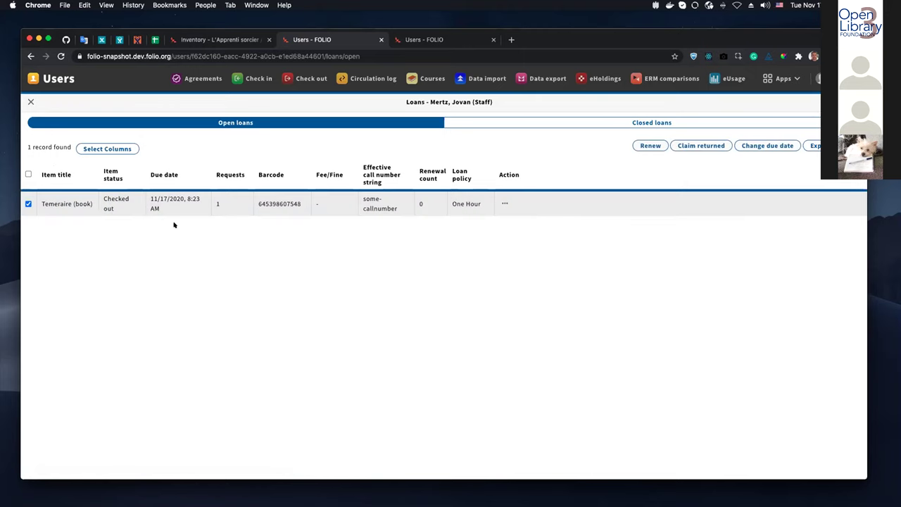
{"action": "left_click", "coordinate": [699, 145]}
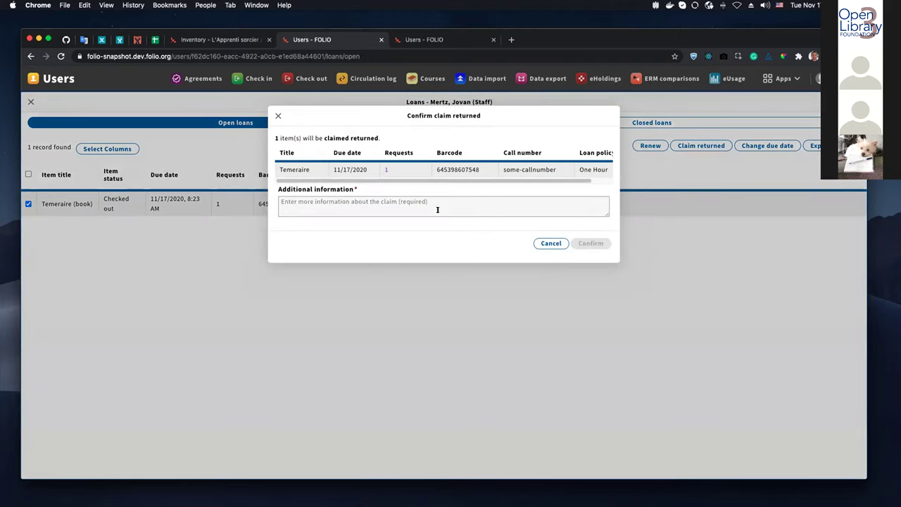
{"action": "left_click", "coordinate": [277, 116]}
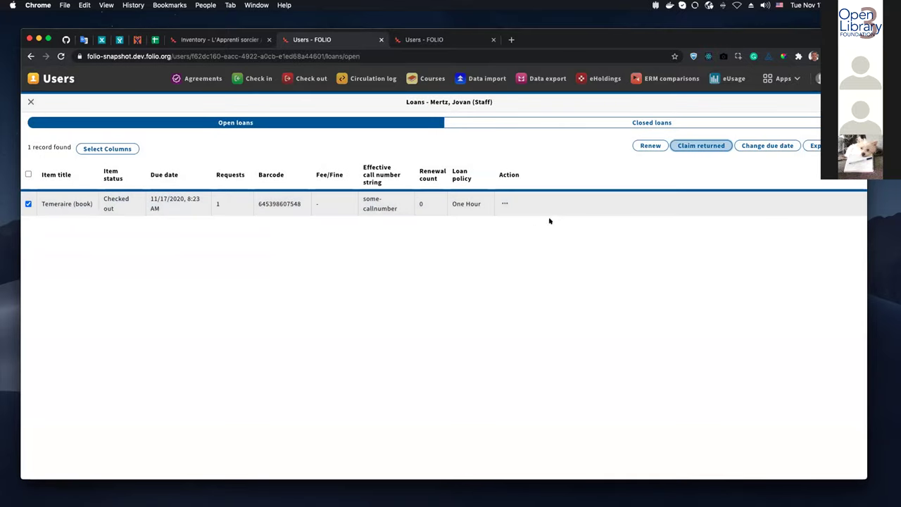
View the Temeraire loan details, start declaring the item lost and follow the open request link in the confirmation
{"action": "left_click", "coordinate": [387, 204]}
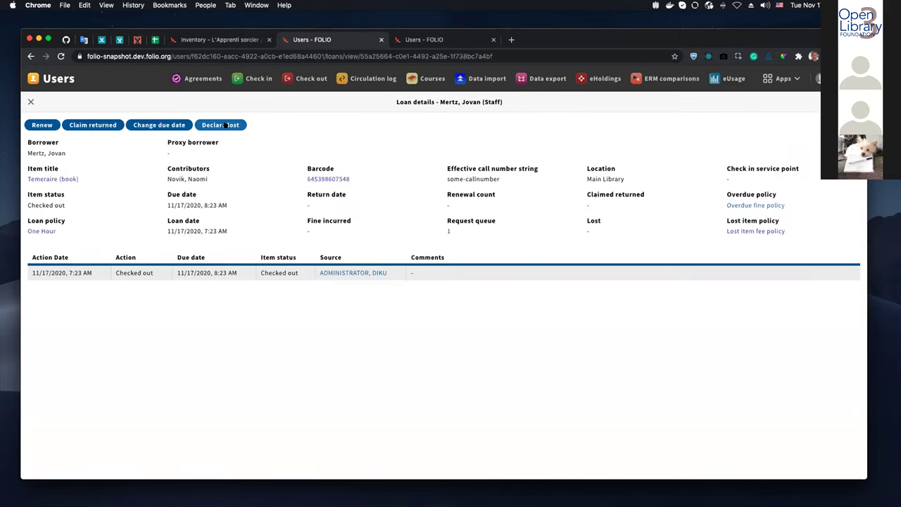
{"action": "left_click", "coordinate": [225, 124]}
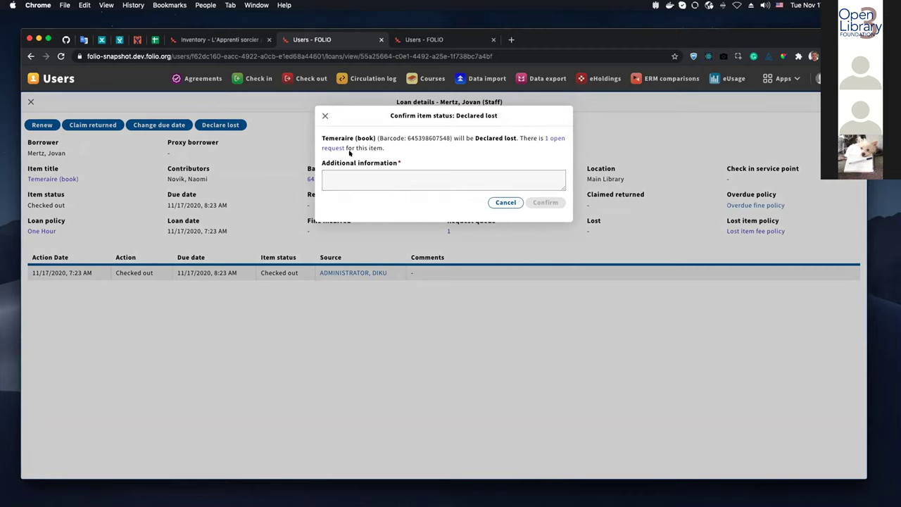
{"action": "left_click", "coordinate": [553, 139]}
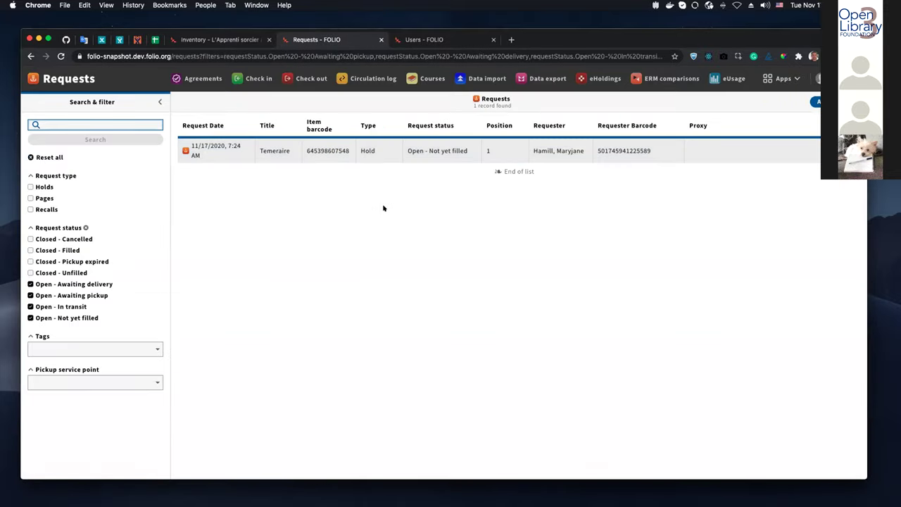
View the Temeraire hold request's details and available actions, and return to the loan details in Users
{"action": "left_click", "coordinate": [383, 151]}
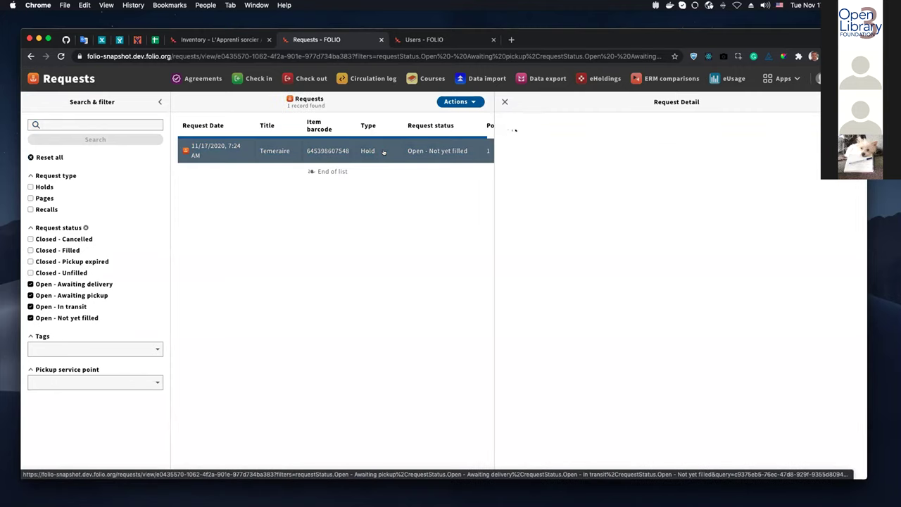
{"action": "left_click", "coordinate": [808, 101]}
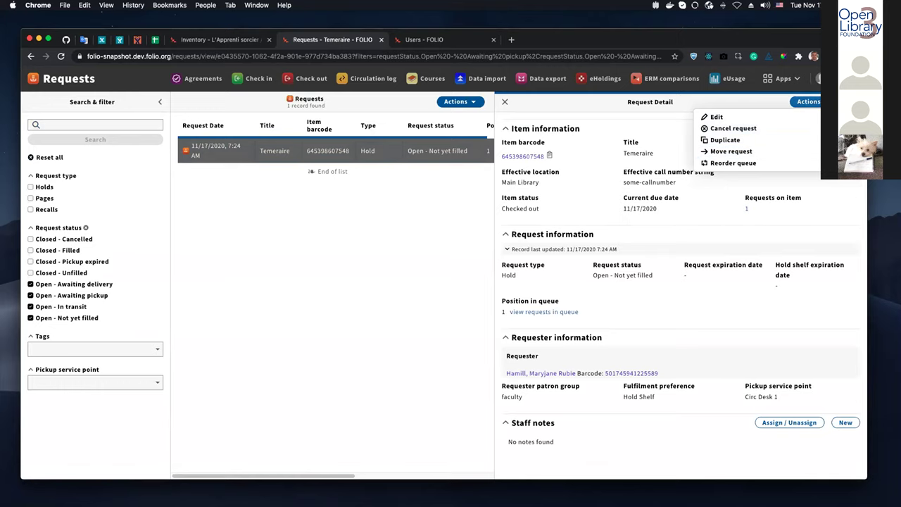
{"action": "key", "text": "Escape"}
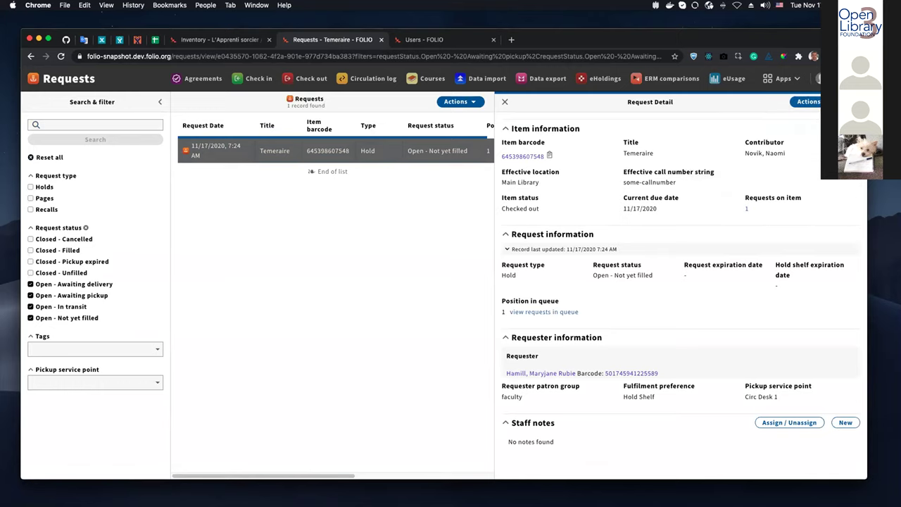
{"action": "left_click", "coordinate": [787, 79]}
{"action": "left_click", "coordinate": [703, 298]}
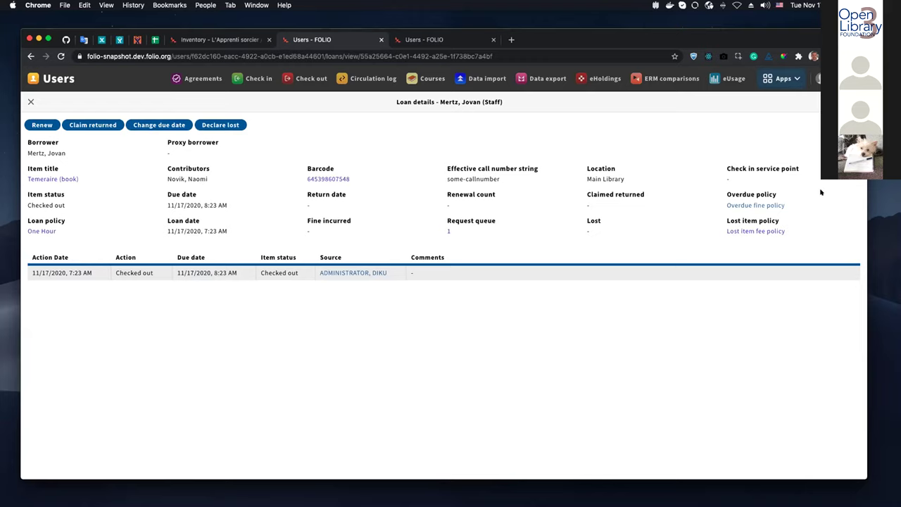
Log out of the administrator account and log in with the second saved account's username and password
{"action": "left_click", "coordinate": [818, 78]}
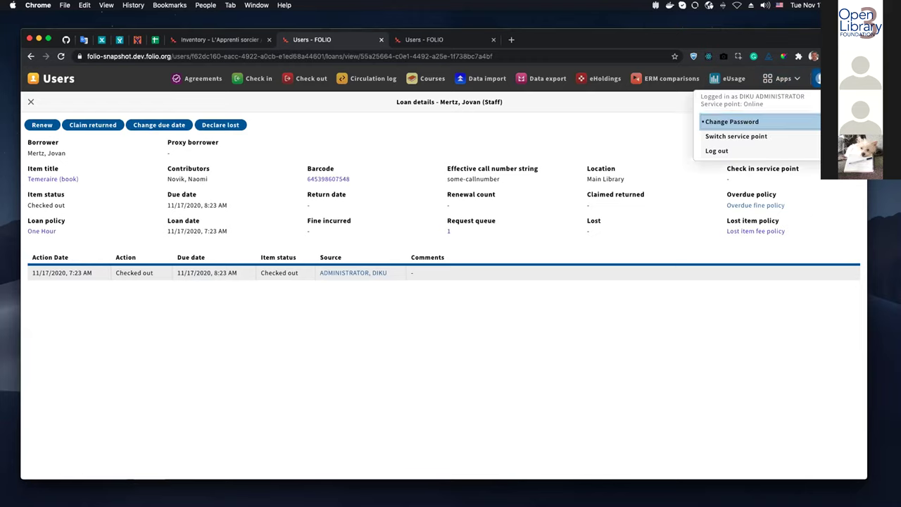
{"action": "left_click", "coordinate": [739, 150]}
{"action": "left_click", "coordinate": [496, 318]}
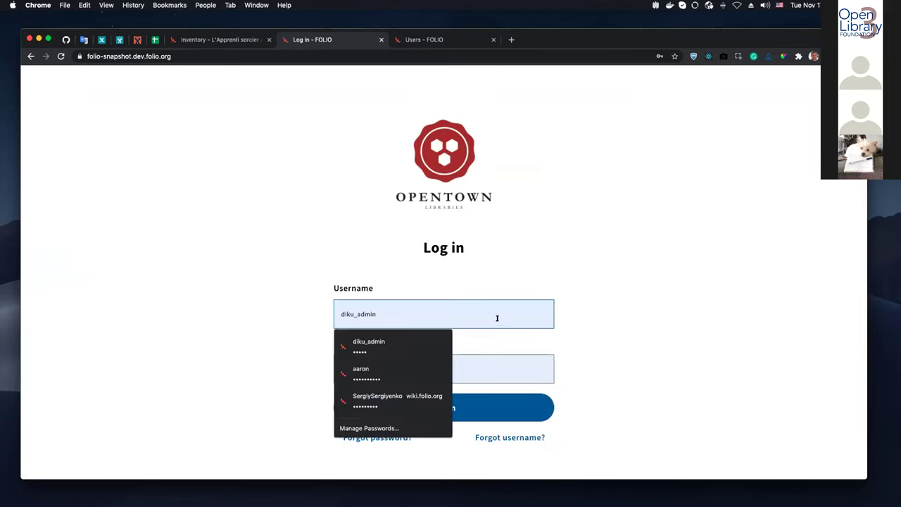
{"action": "left_click", "coordinate": [399, 372]}
{"action": "key", "text": "Return"}
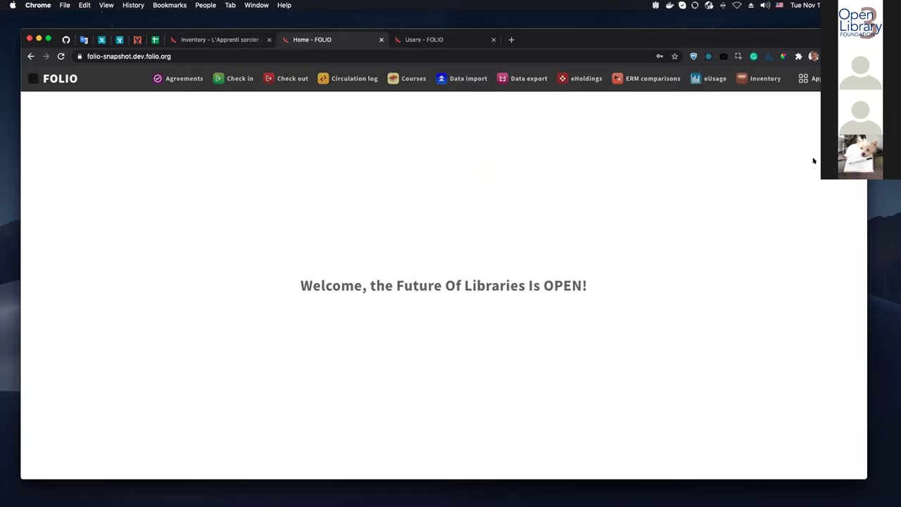
Return to the Temeraire loan details and check which account and service point the session uses
{"action": "left_click", "coordinate": [31, 56]}
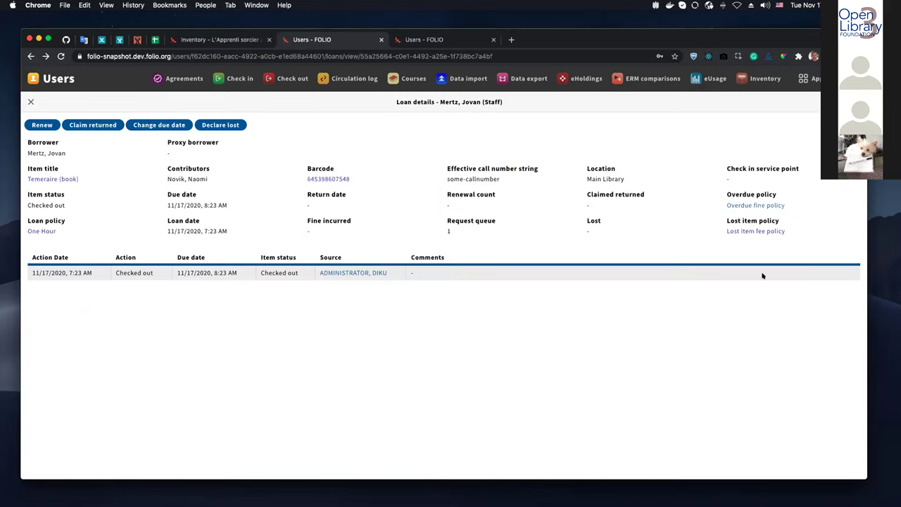
{"action": "left_click", "coordinate": [834, 78]}
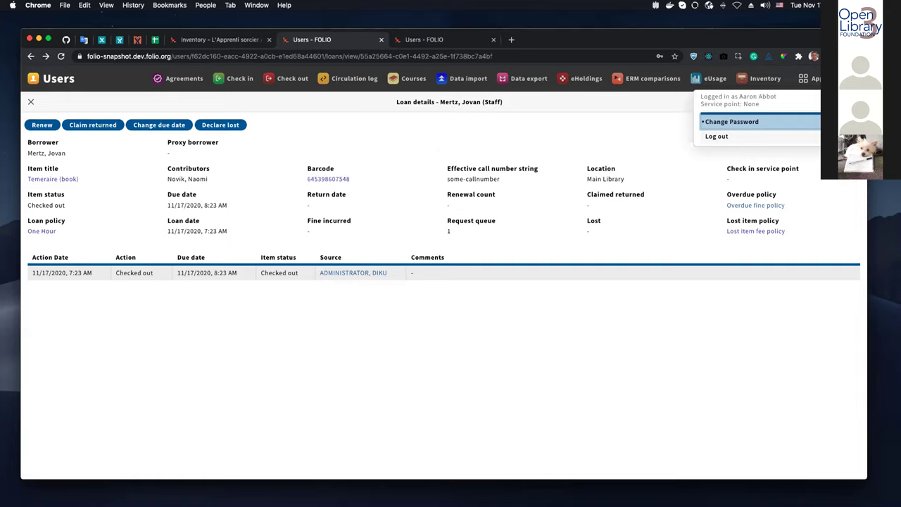
{"action": "left_click", "coordinate": [792, 169]}
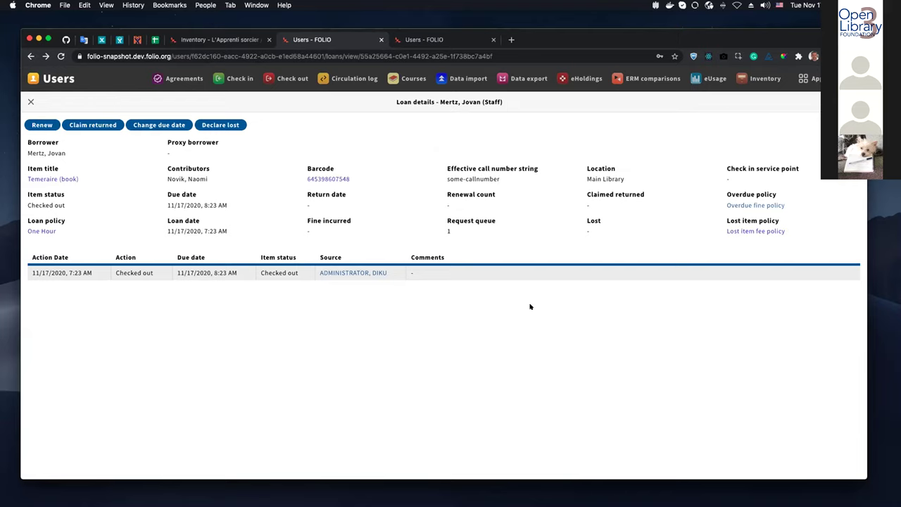
Start claiming the Temeraire item returned, examine the open requests wording in the confirmation and cancel the claim
{"action": "left_click", "coordinate": [97, 125]}
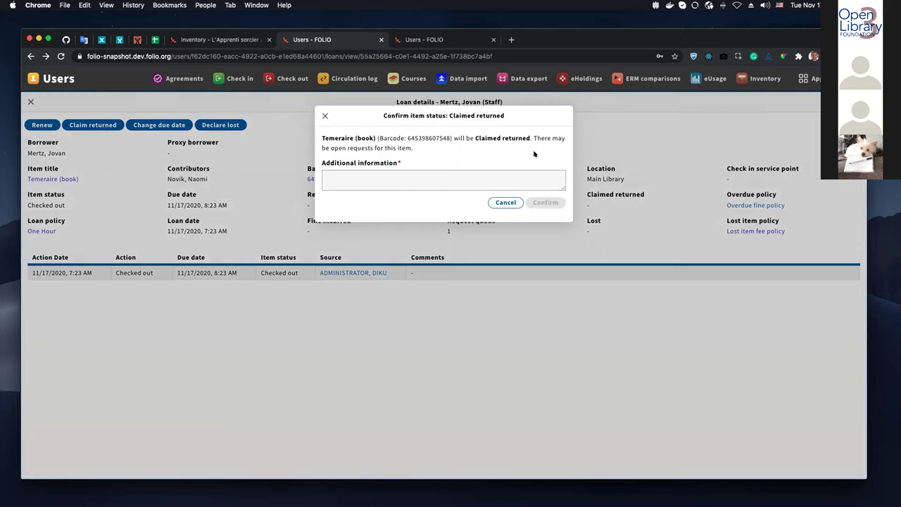
{"action": "left_click_drag", "start_coordinate": [551, 138], "coordinate": [559, 138]}
{"action": "left_click", "coordinate": [504, 202]}
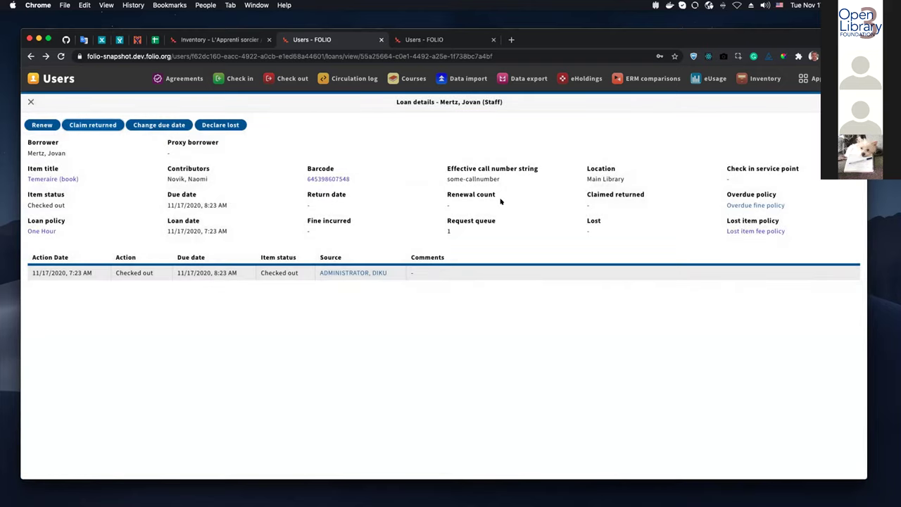